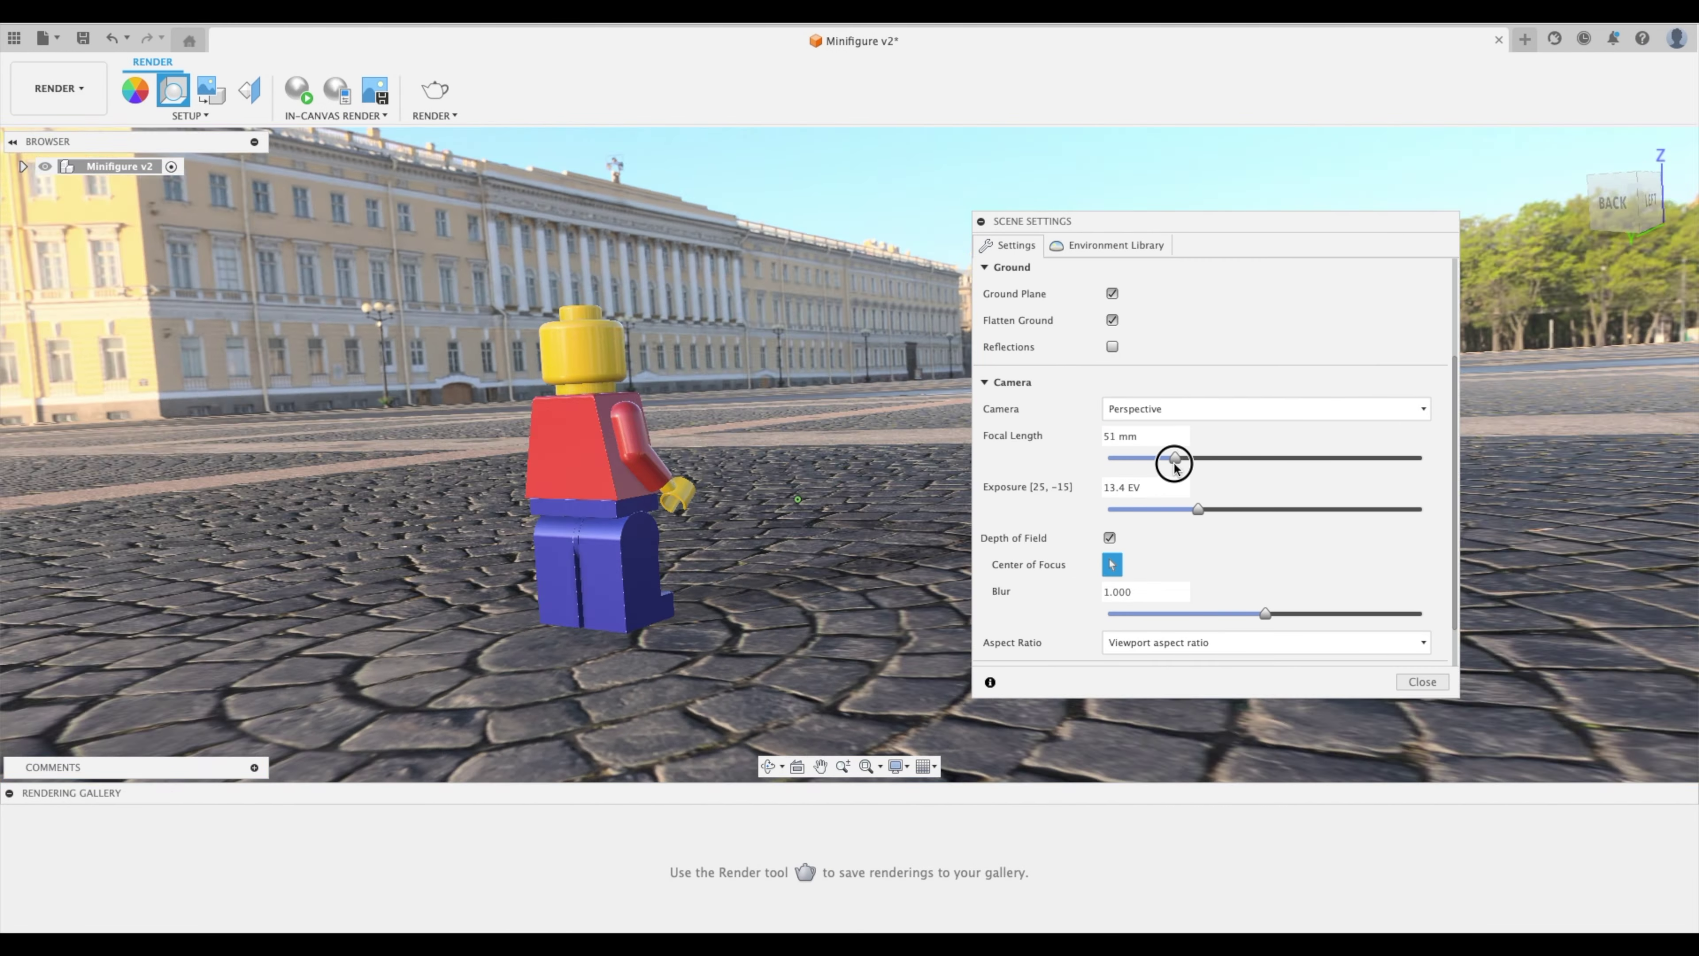
# Step: Lengthen the camera focal length to 178 mm and zoom out on the minifigure
pyautogui.moveTo(1172, 460); pyautogui.dragTo(1388, 460)
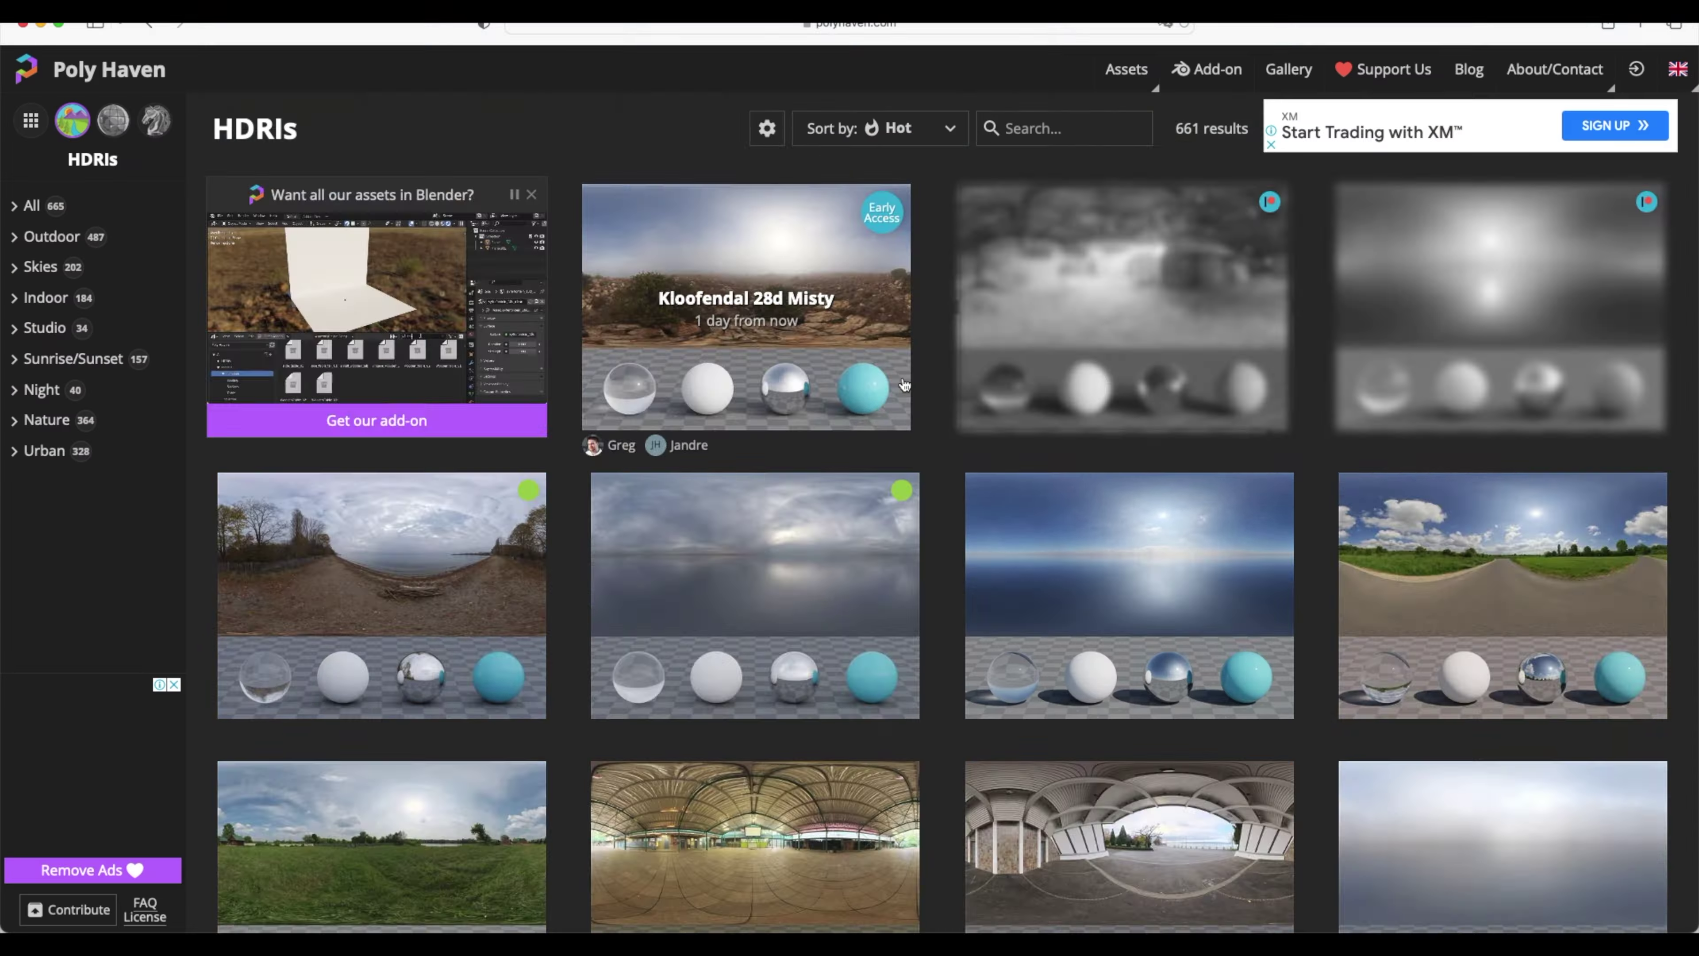
pyautogui.scroll(-15, 902, 387)
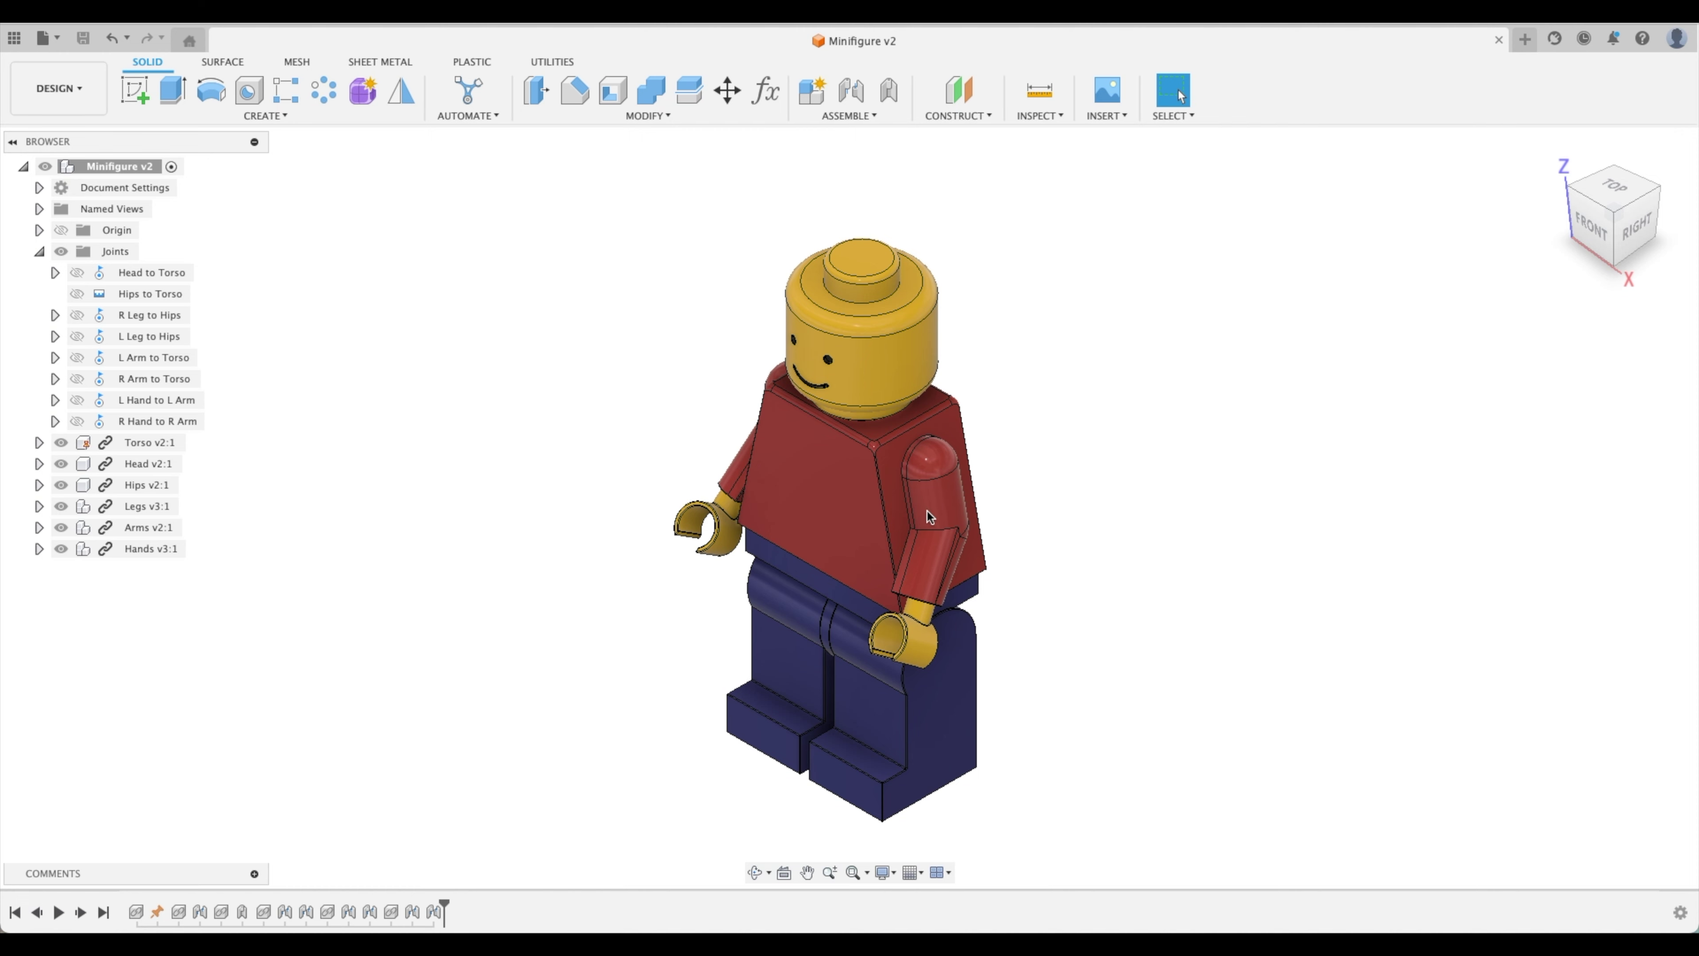
# Step: Reset the view to Home and switch from DESIGN to the Render workspace
pyautogui.scroll(10, 928, 516)
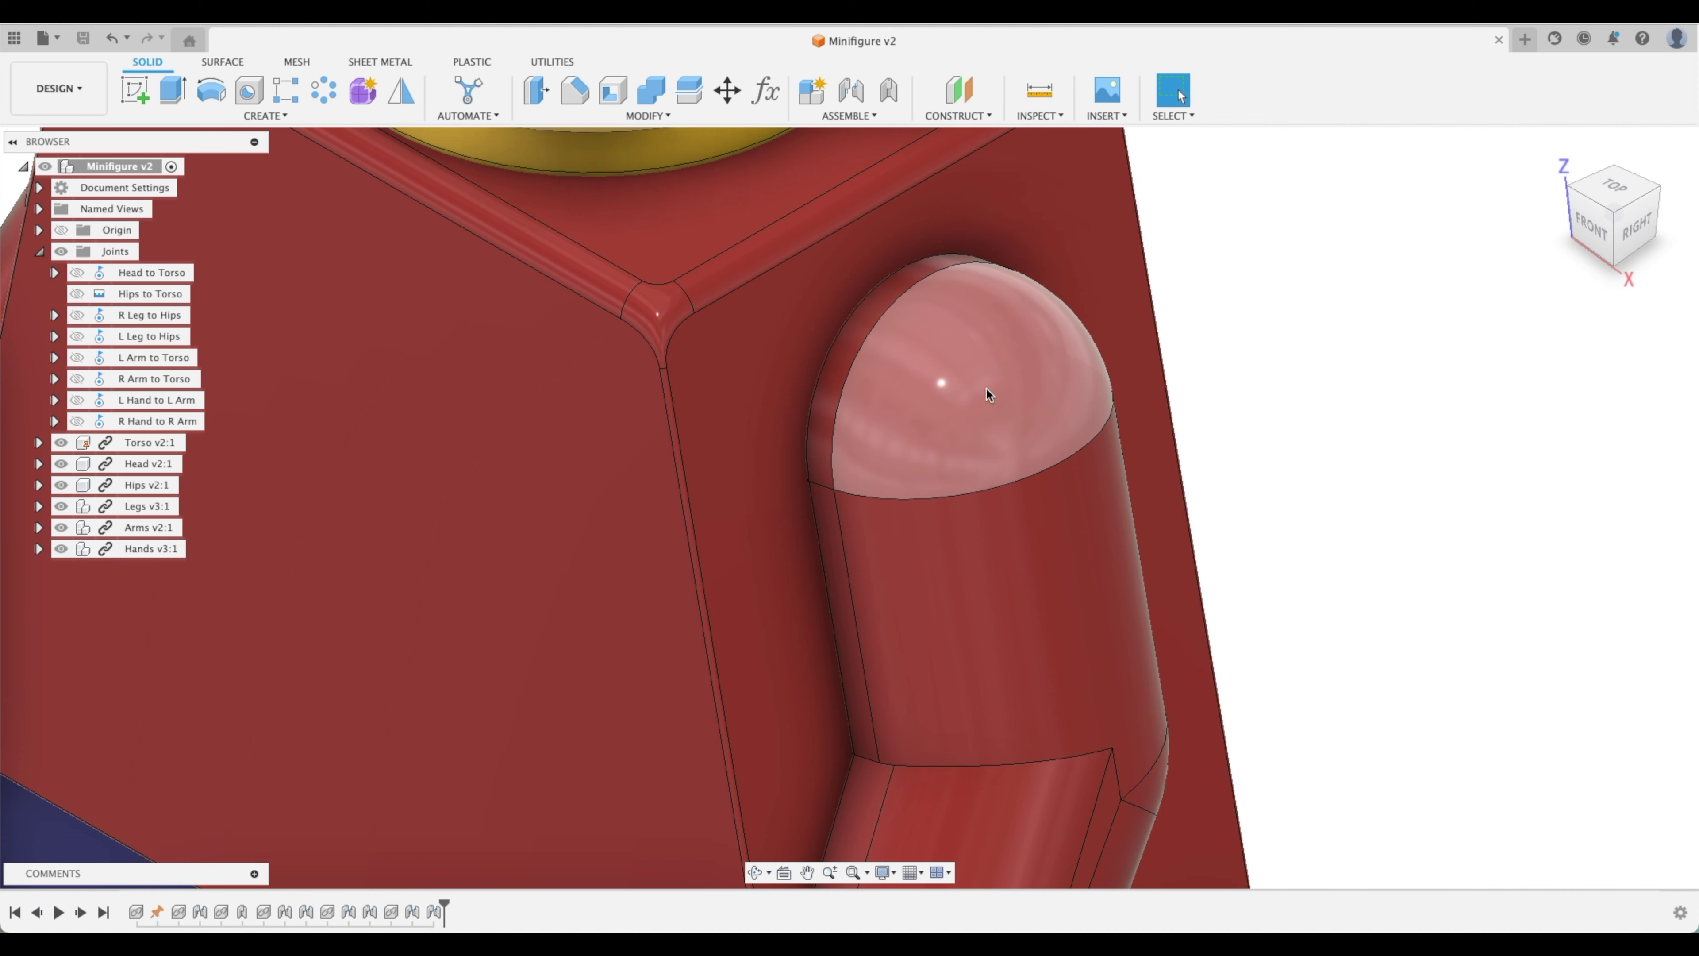
pyautogui.scroll(-10, 1295, 379)
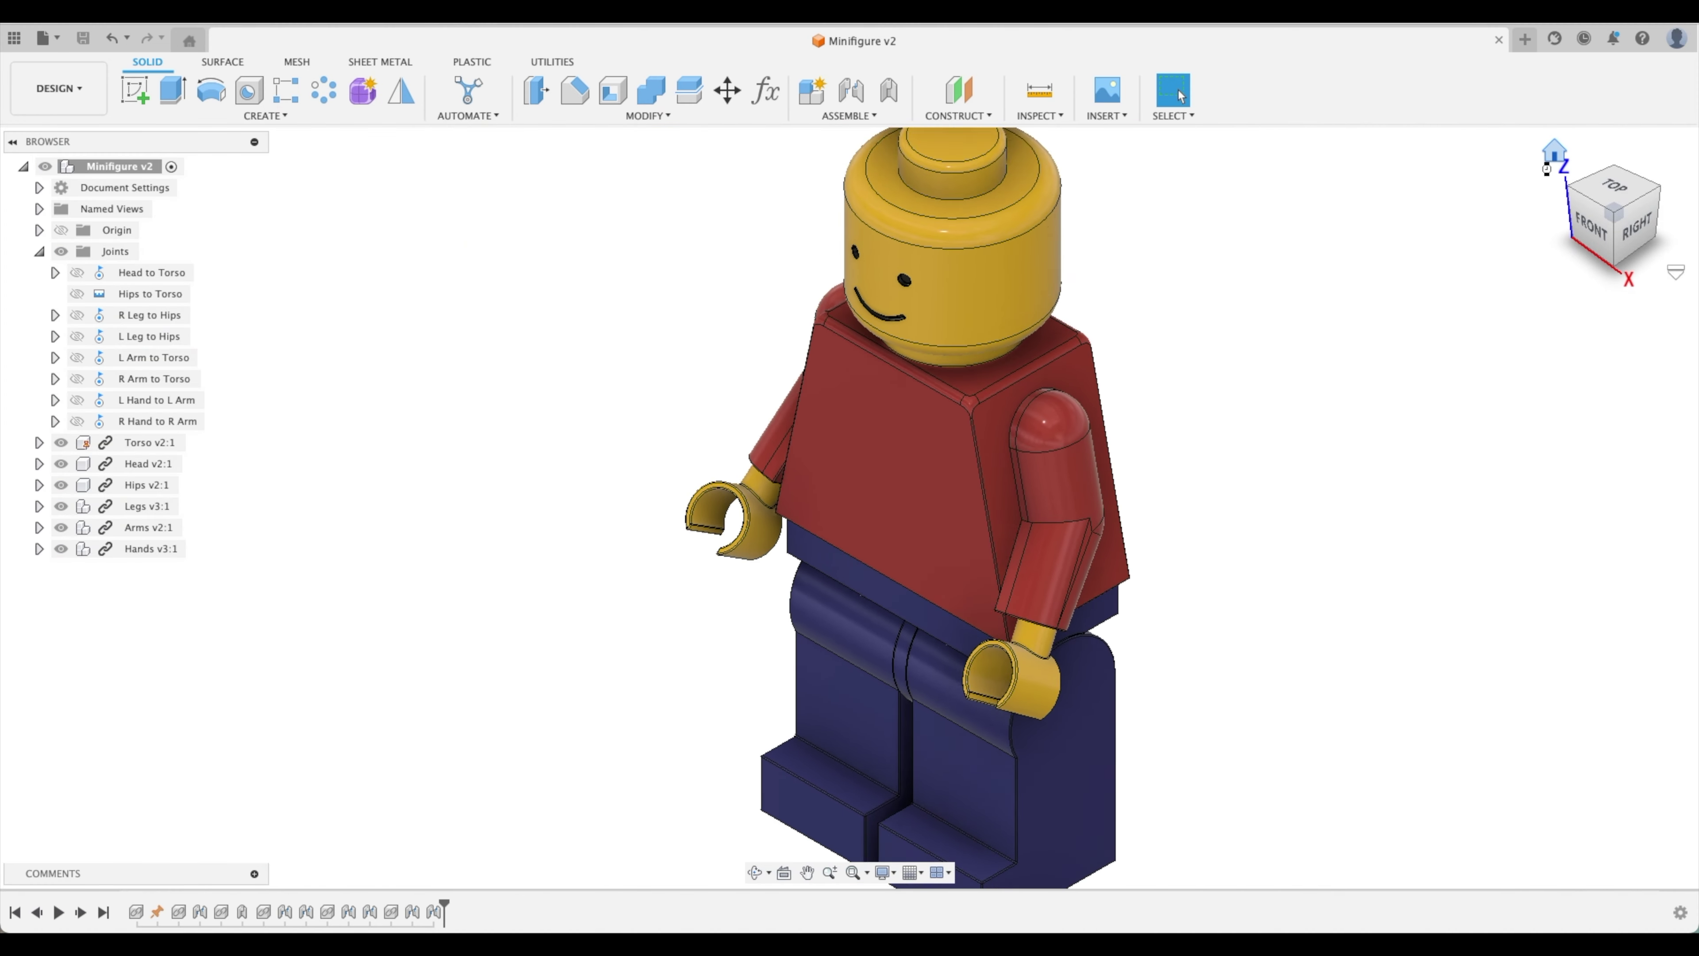
pyautogui.click(1549, 159)
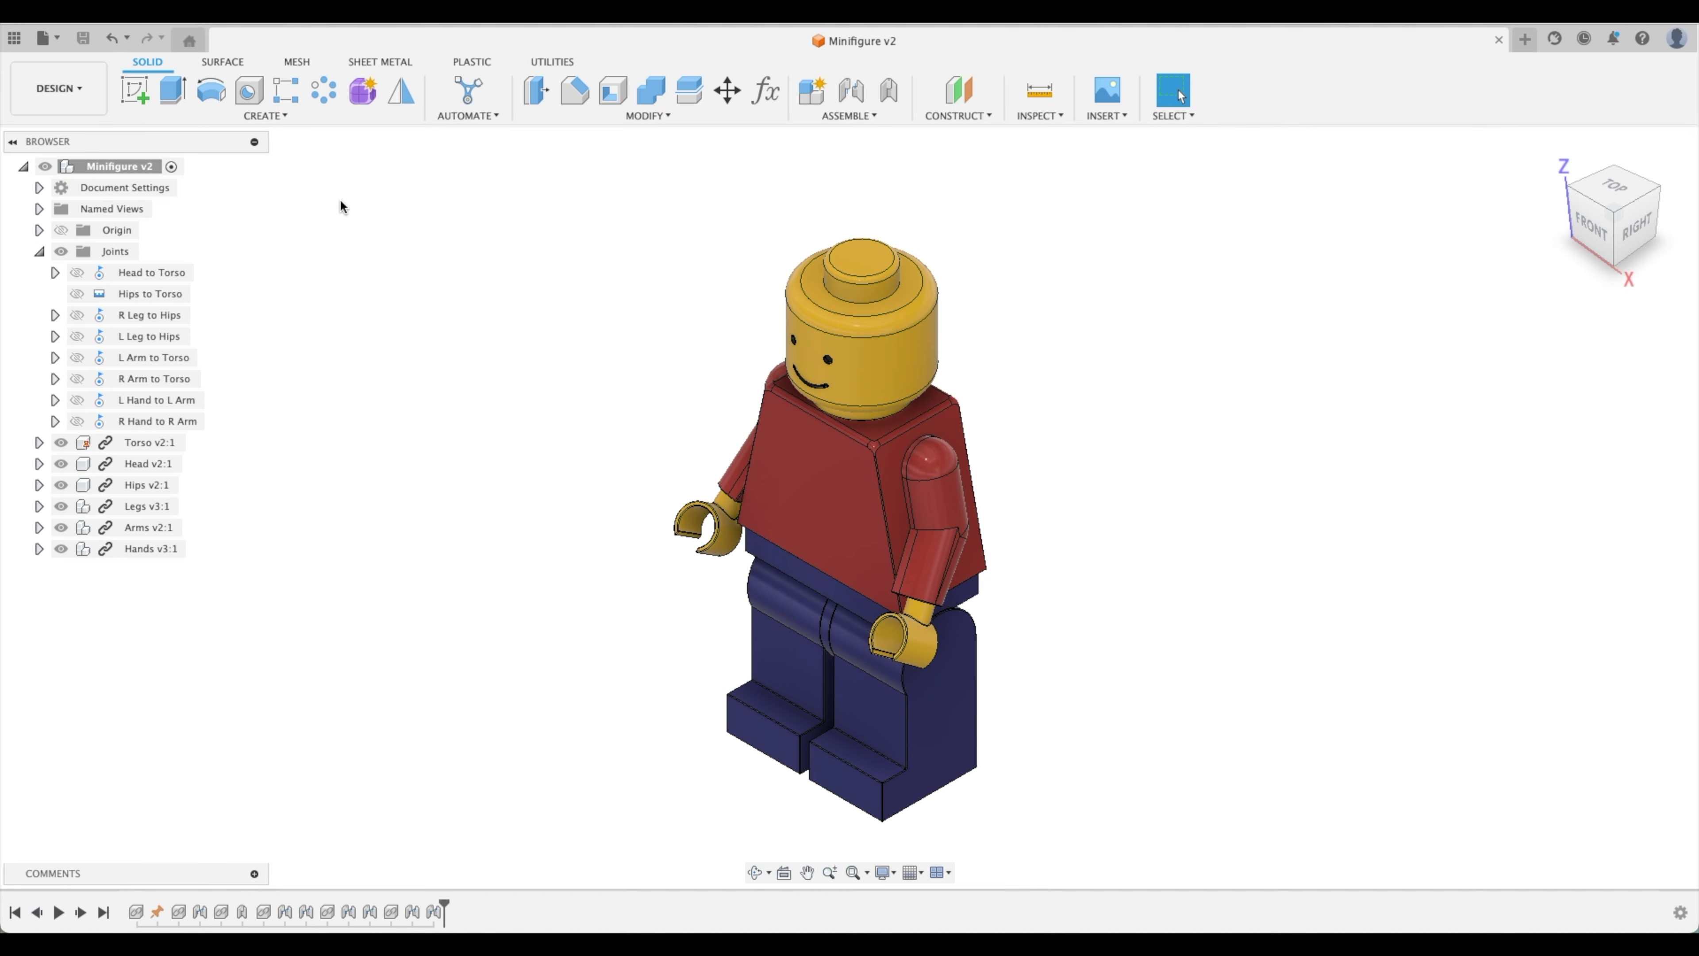
pyautogui.click(84, 95)
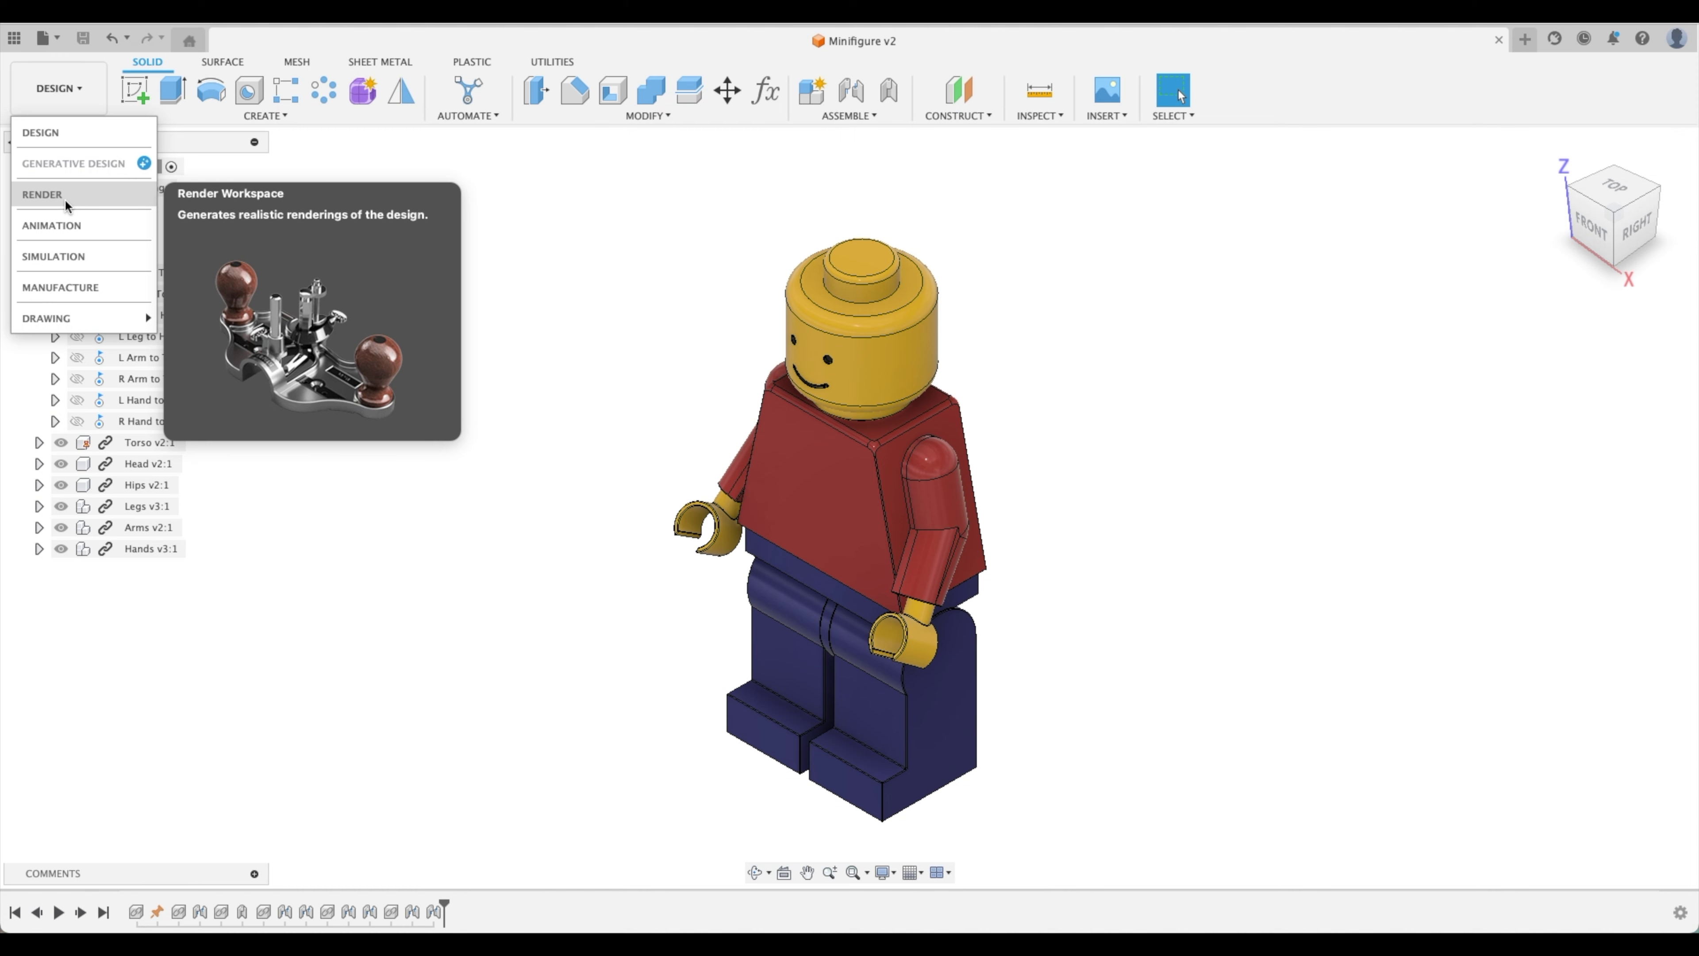
pyautogui.click(41, 194)
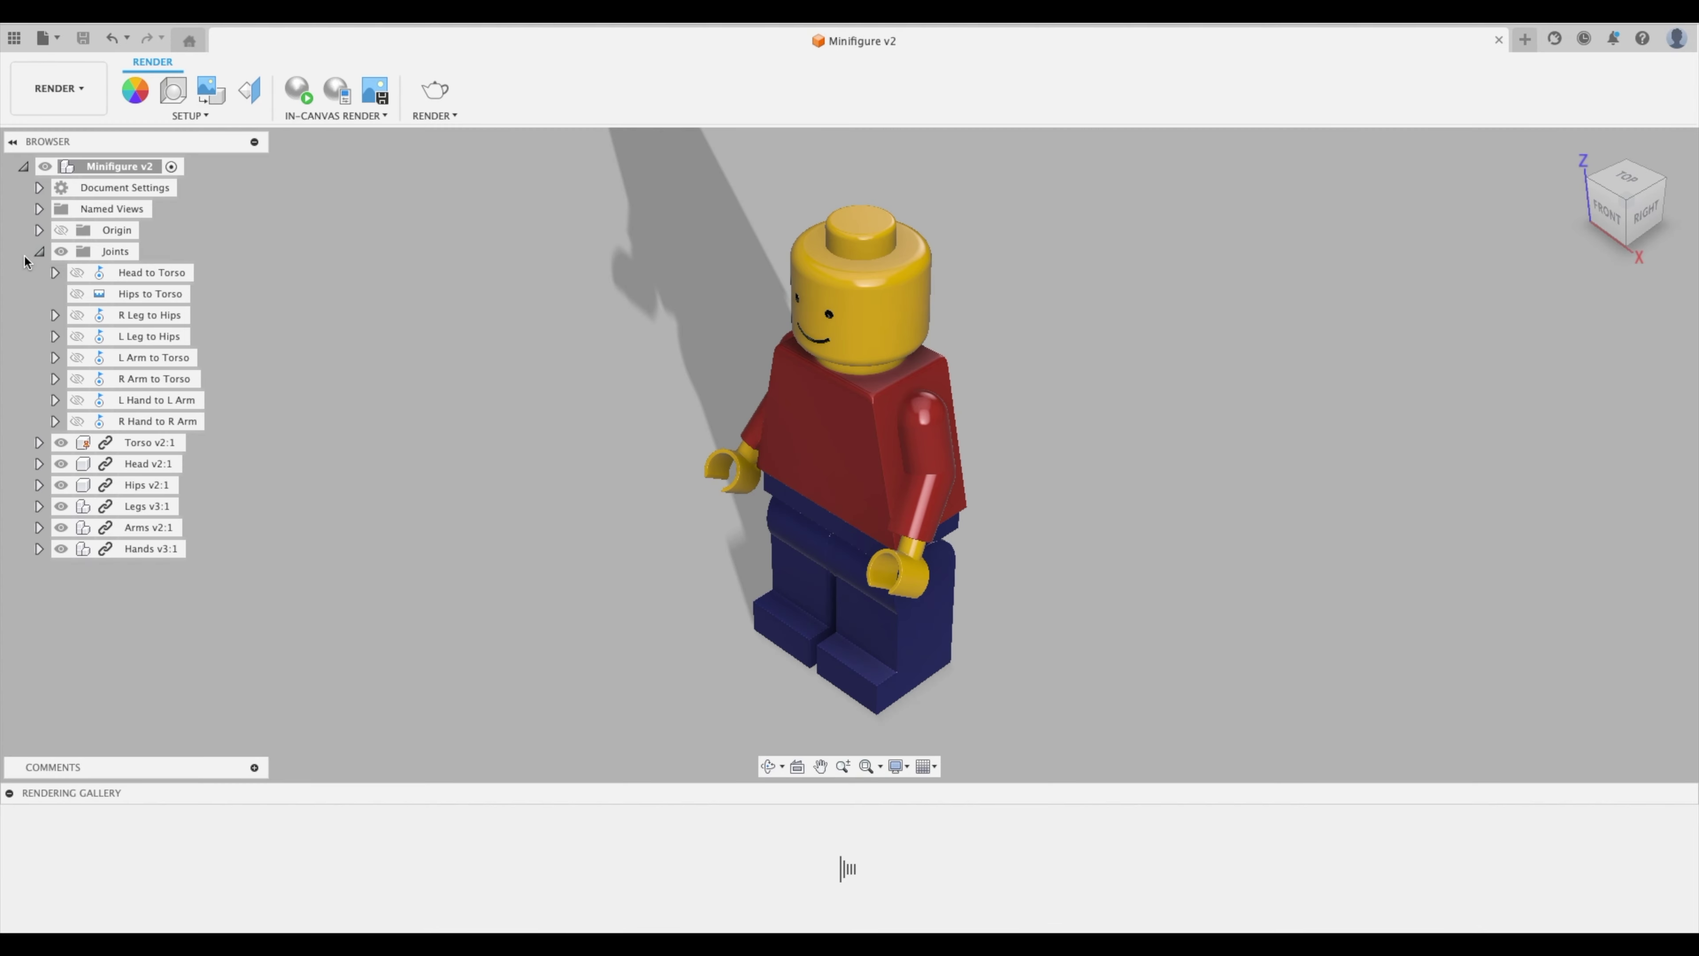
# Step: Collapse the Joints folder and Minifigure v2 root in the Browser, then open Scene Settings
pyautogui.click(38, 253)
pyautogui.click(23, 166)
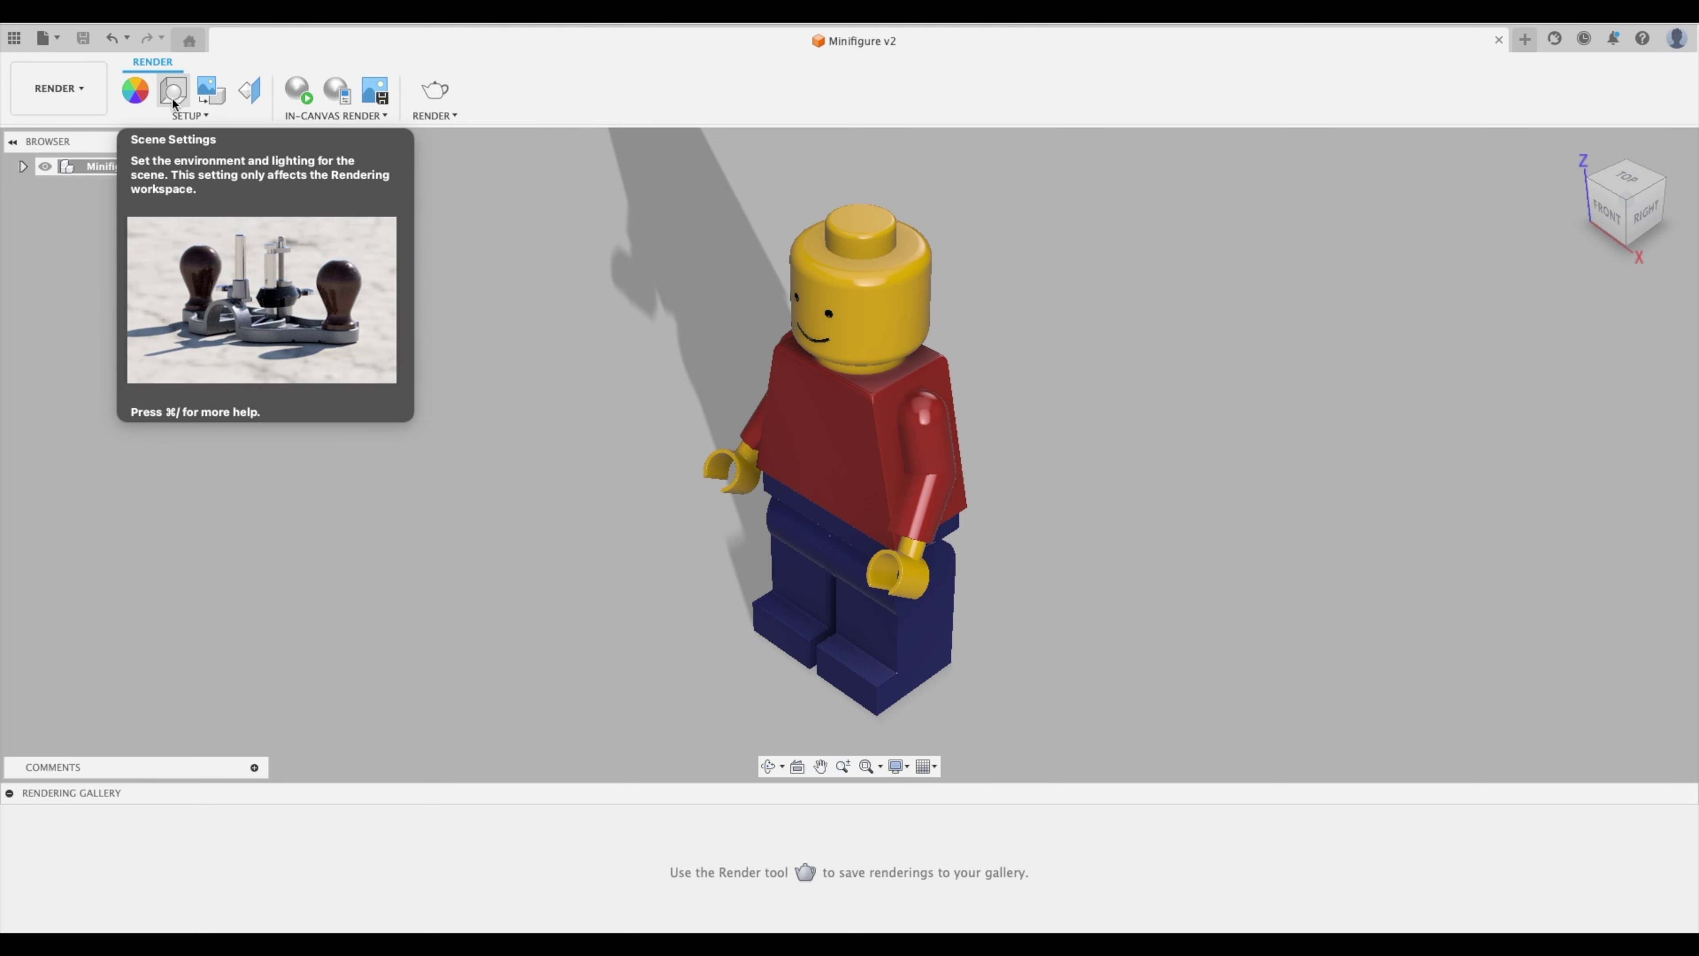
pyautogui.click(173, 101)
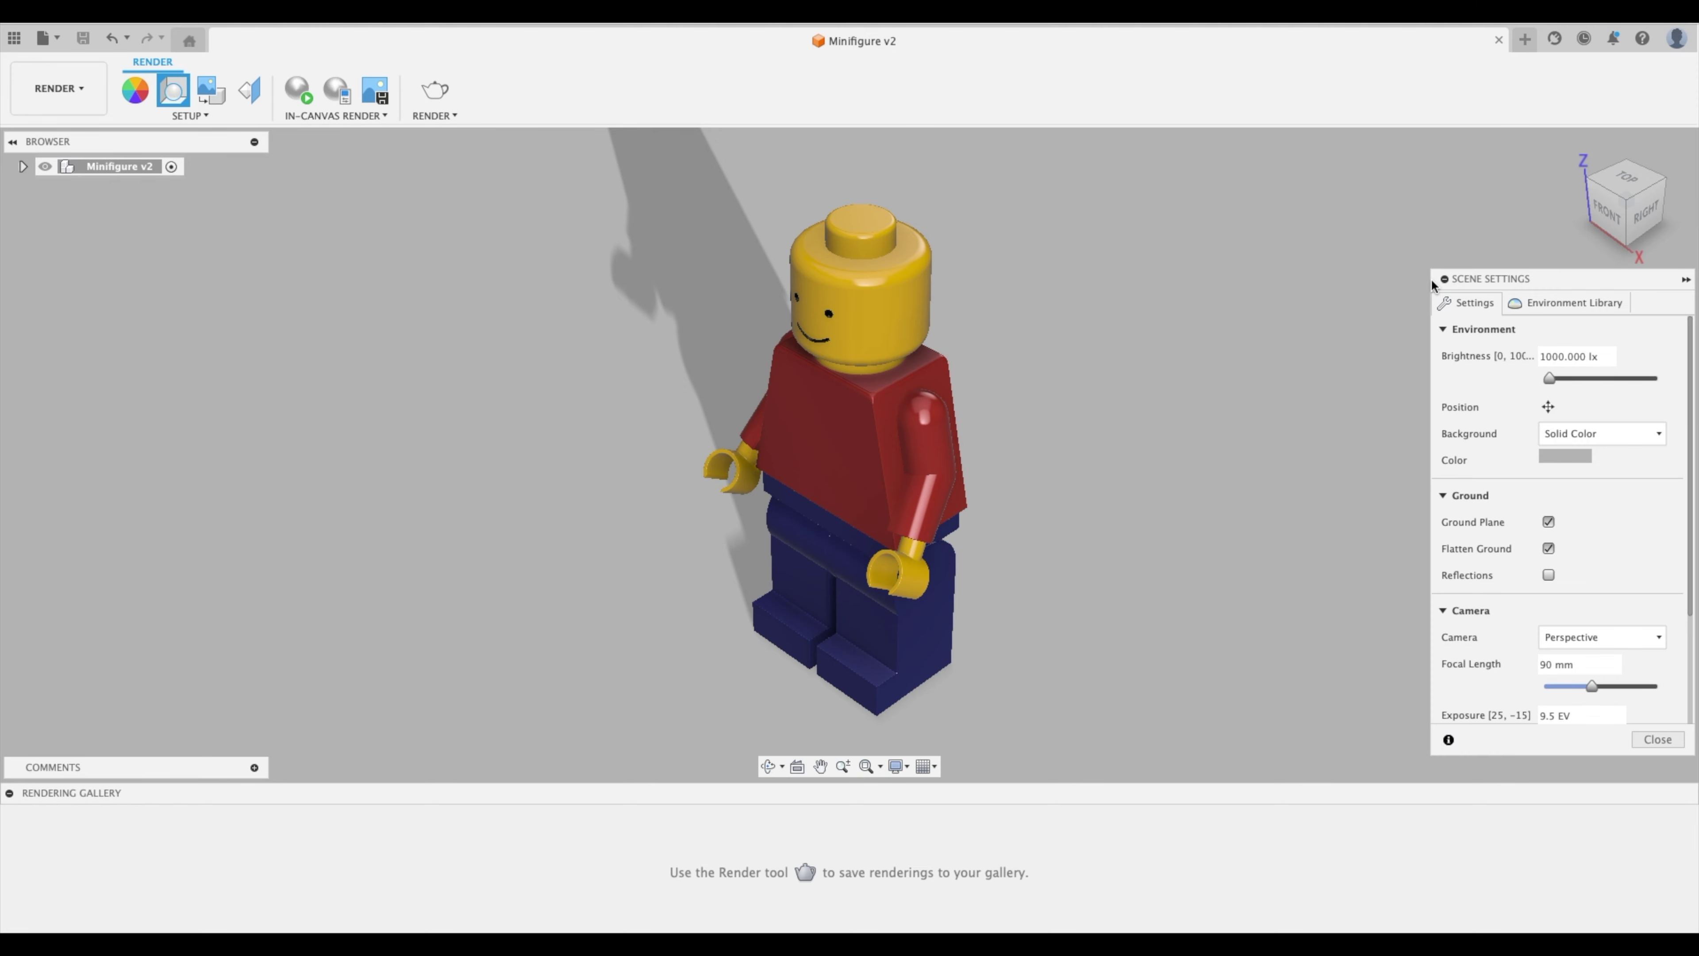
# Step: Widen the Scene Settings panel, move it beside the model, and pick a background colour
pyautogui.moveTo(1427, 281); pyautogui.dragTo(1207, 292)
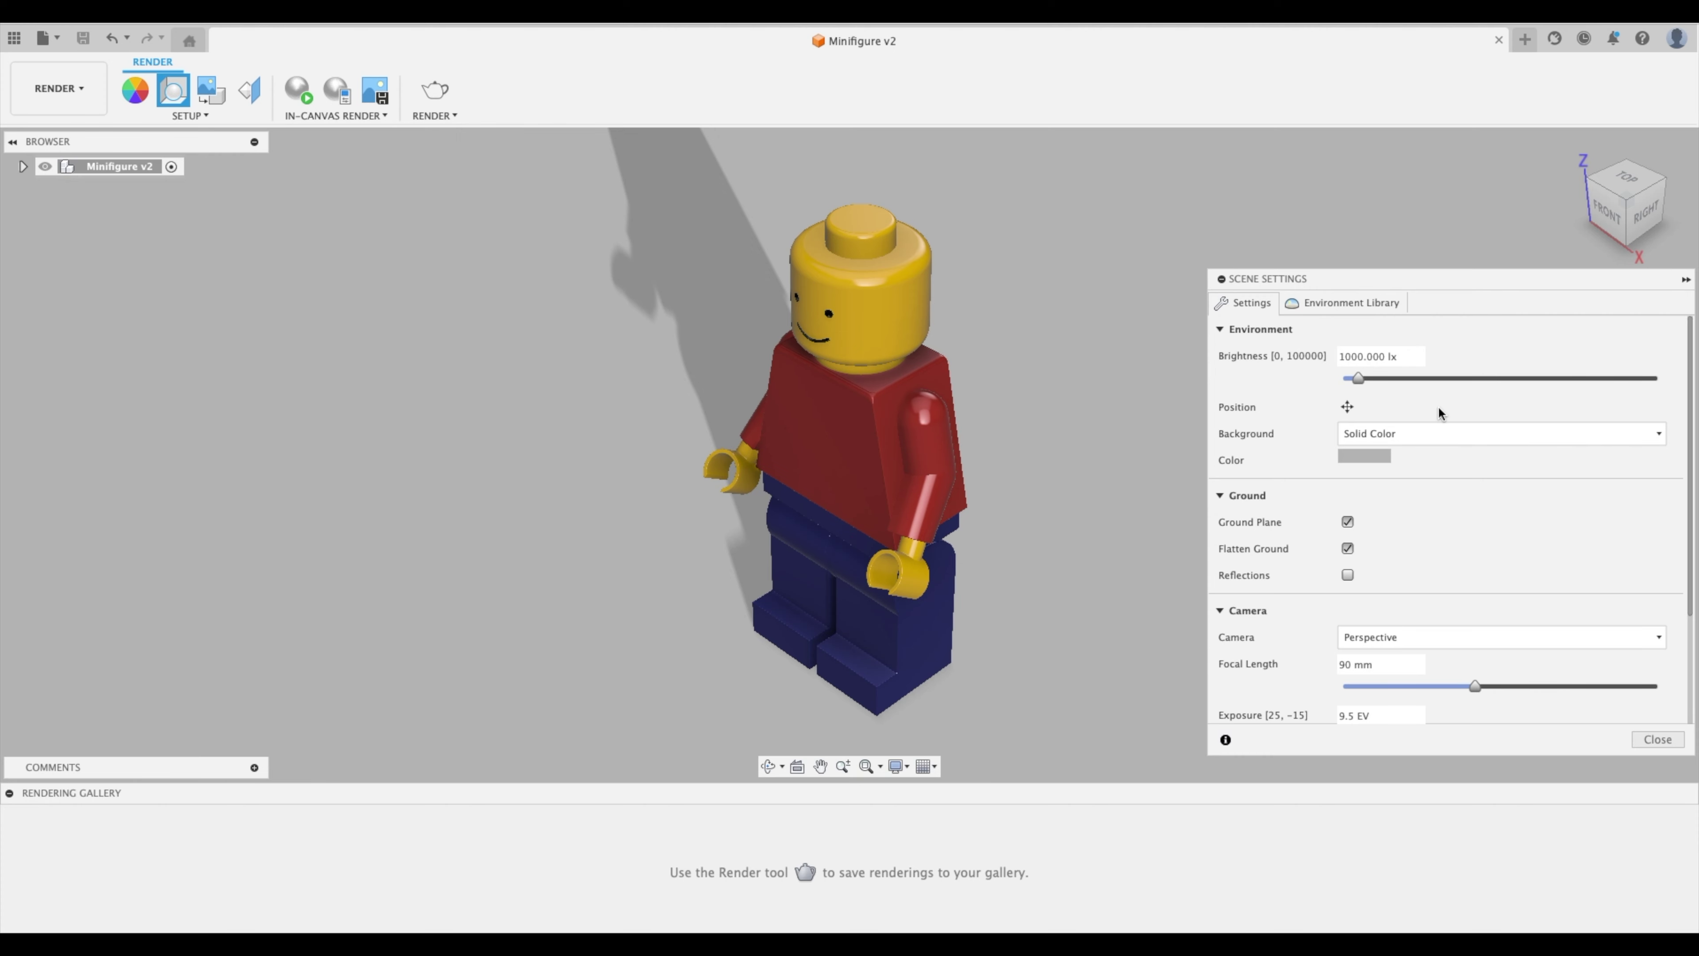
pyautogui.moveTo(1457, 278); pyautogui.dragTo(1214, 226)
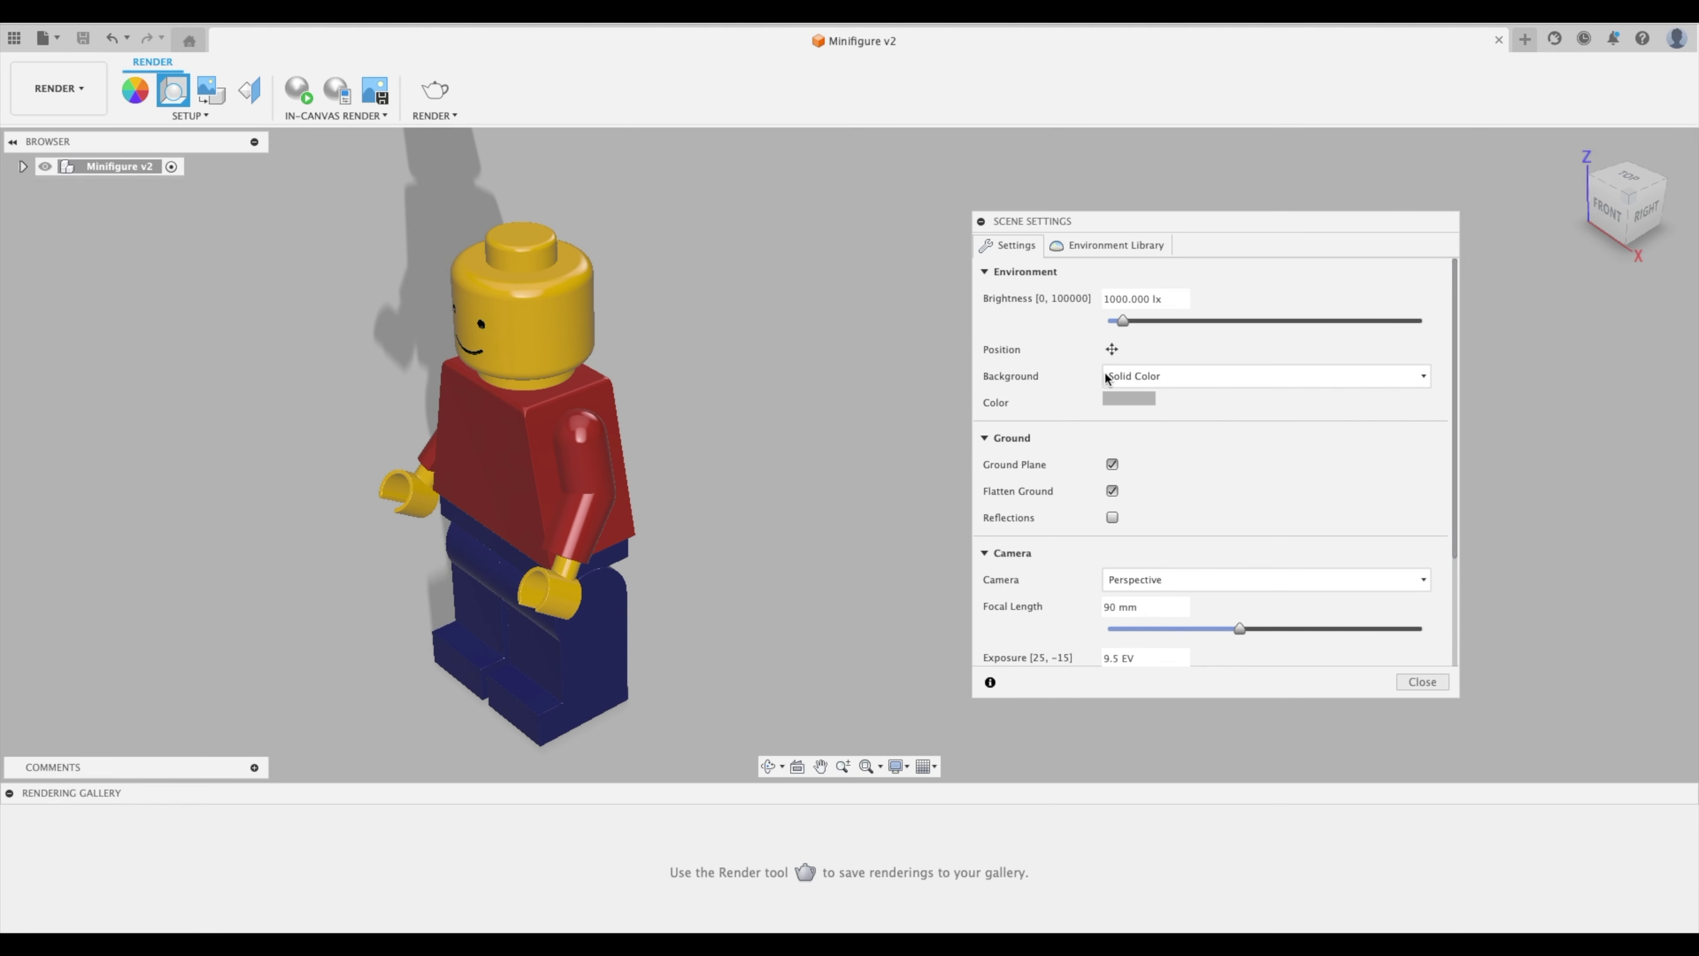
pyautogui.click(1128, 399)
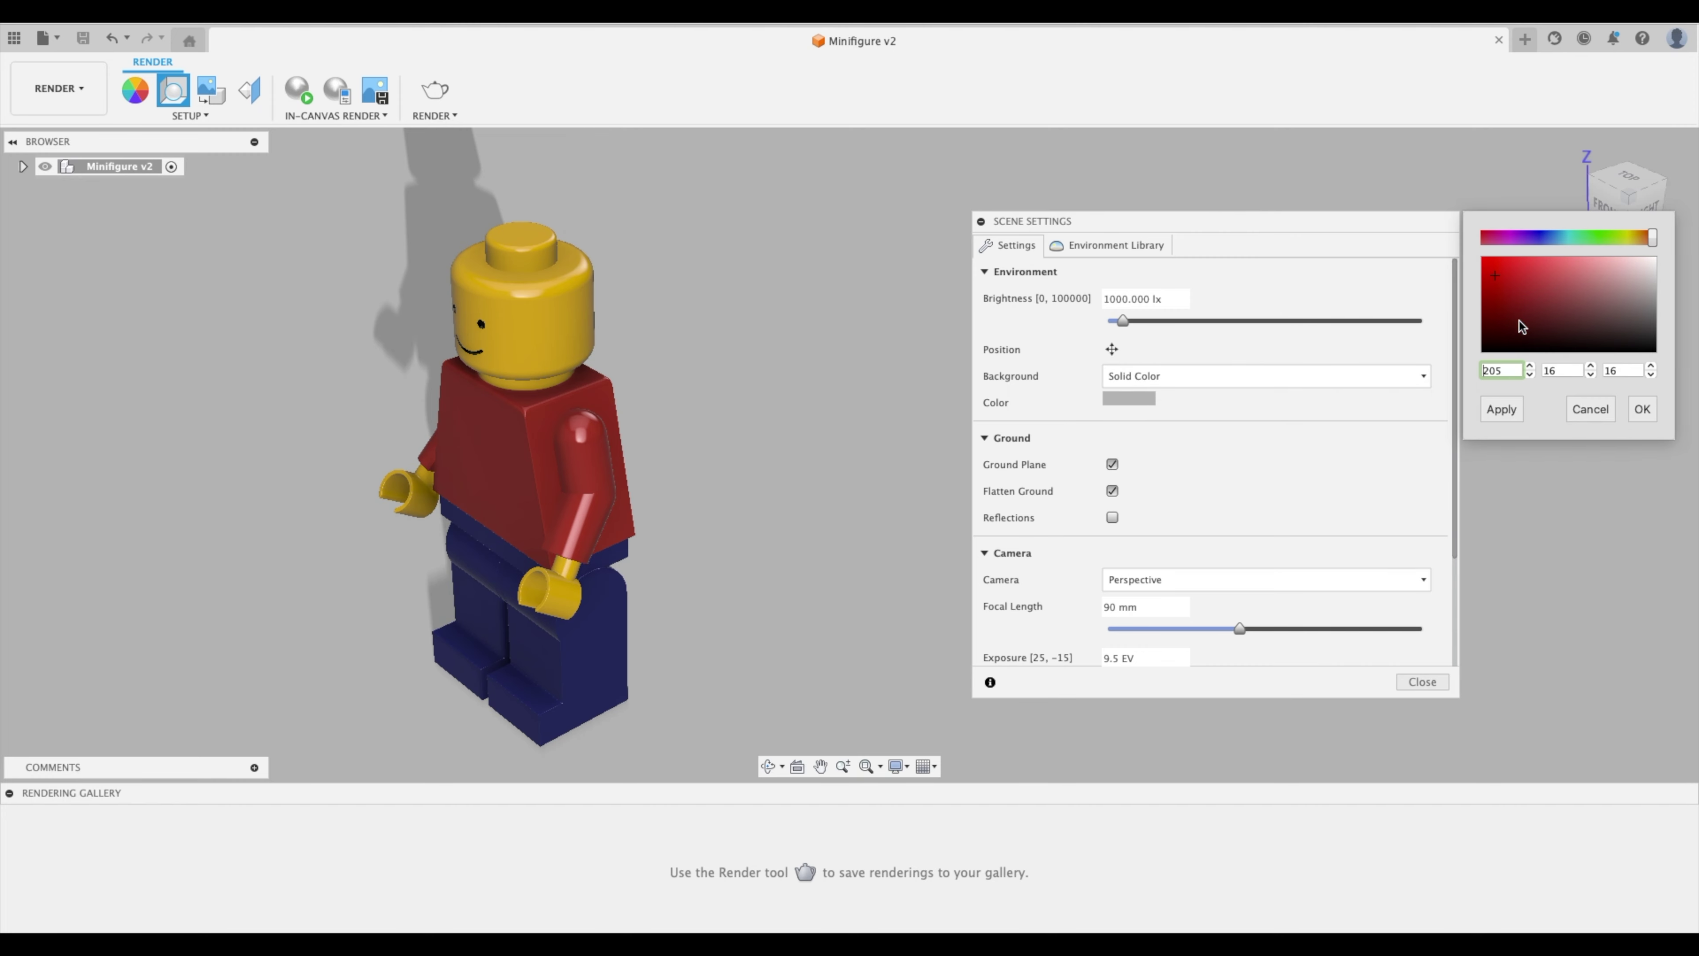
# Step: Preview a red, then a lighter blue solid background, then Restore Defaults to grey
pyautogui.click(1503, 409)
pyautogui.click(1587, 415)
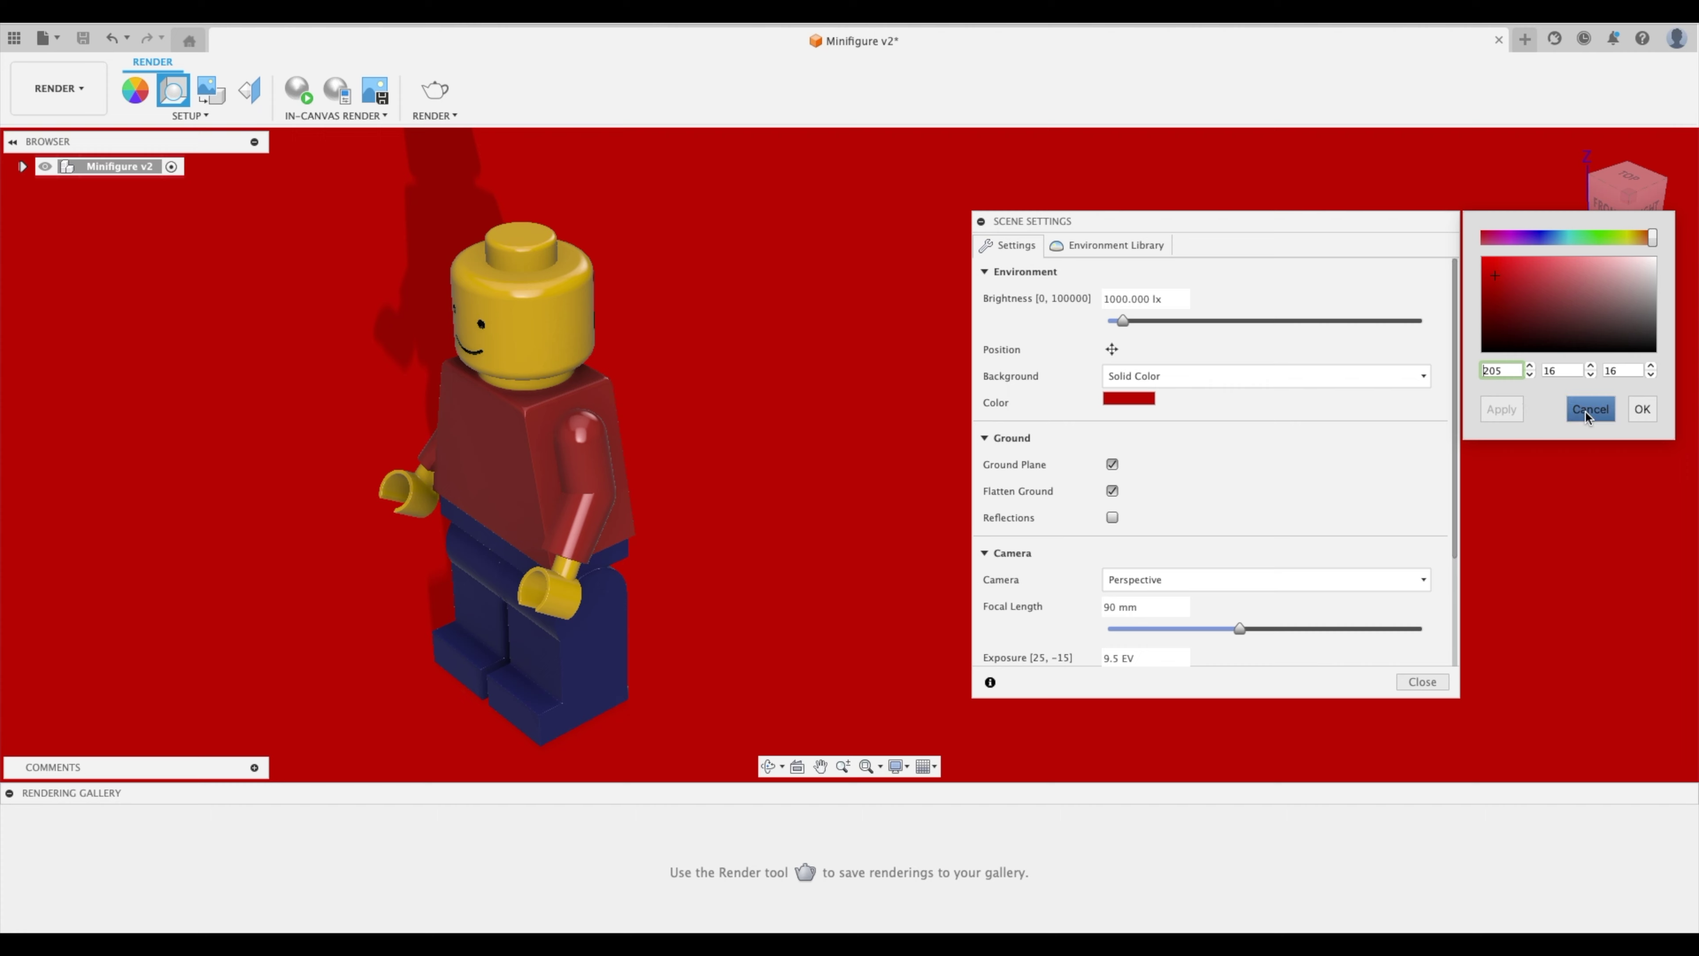
pyautogui.moveTo(1556, 237); pyautogui.dragTo(1549, 237)
pyautogui.click(1502, 409)
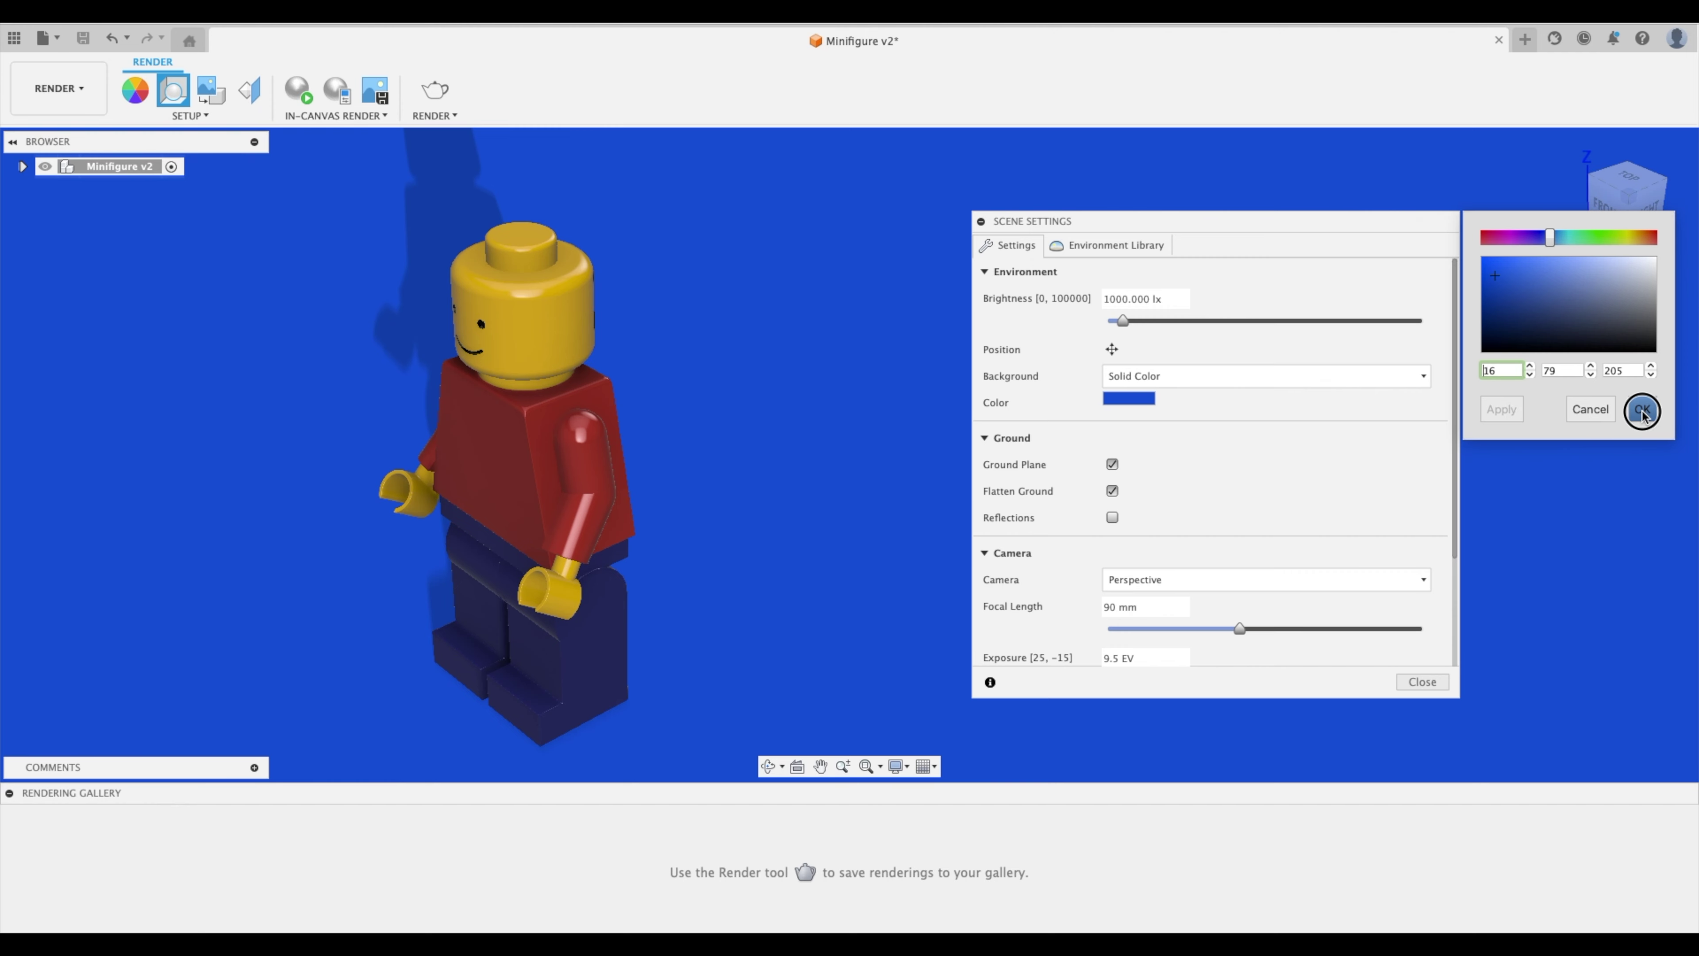
pyautogui.click(1642, 410)
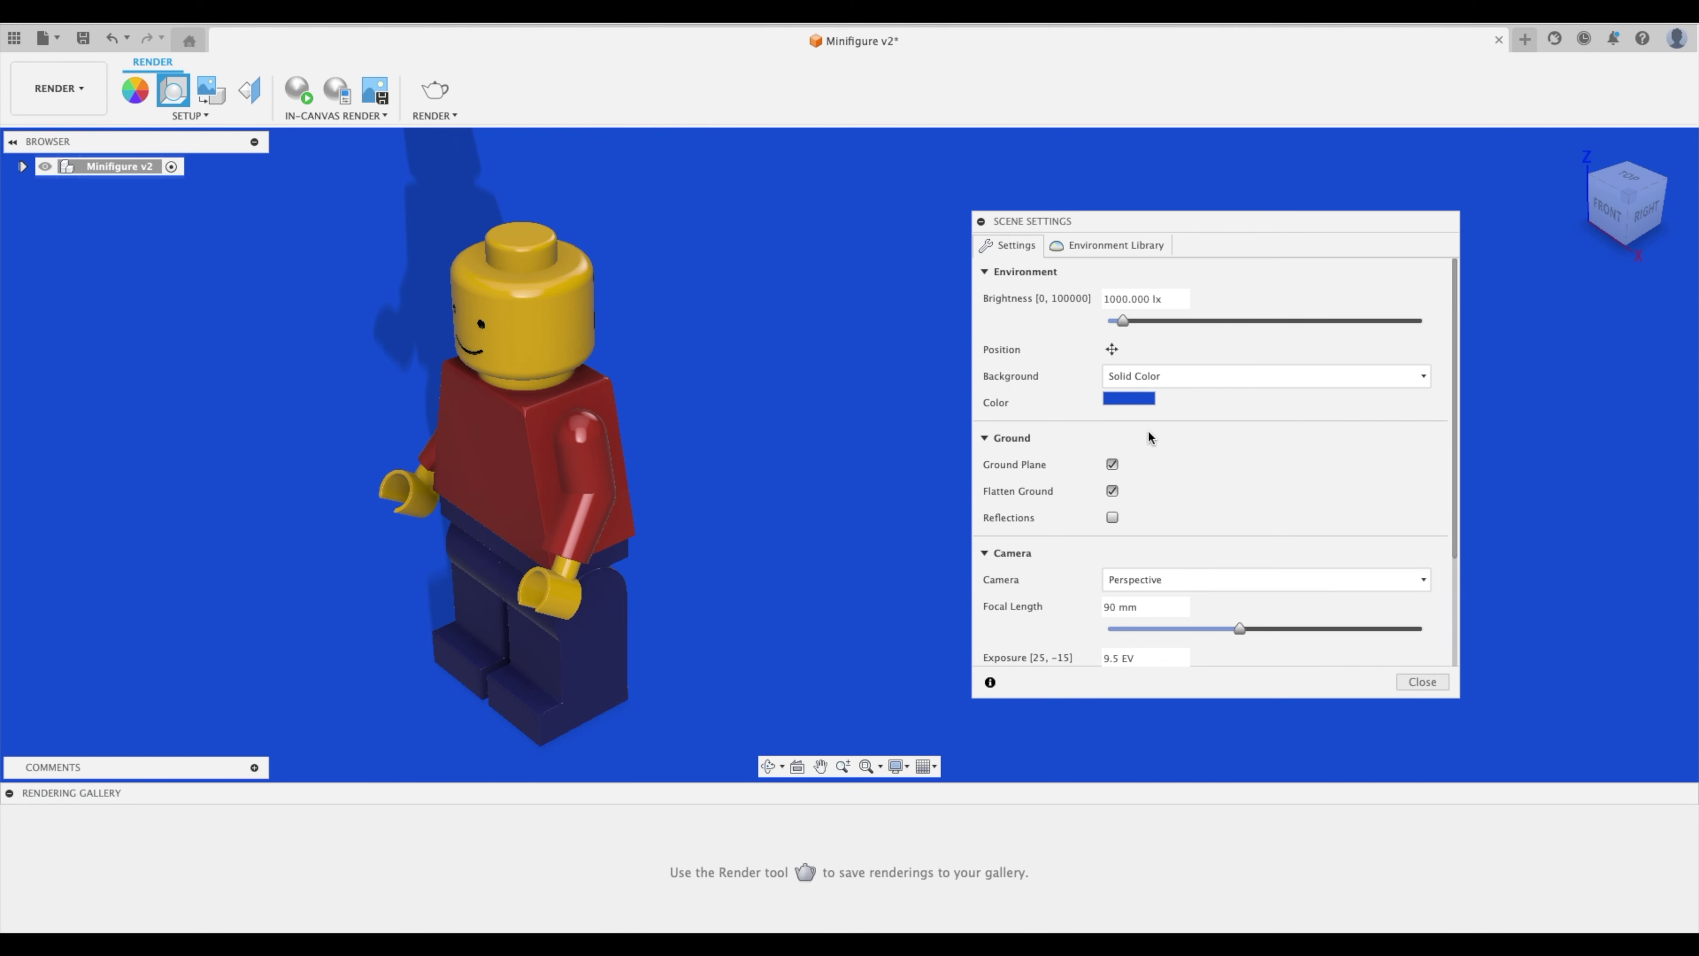
pyautogui.scroll(-4, 1131, 439)
pyautogui.click(1112, 651)
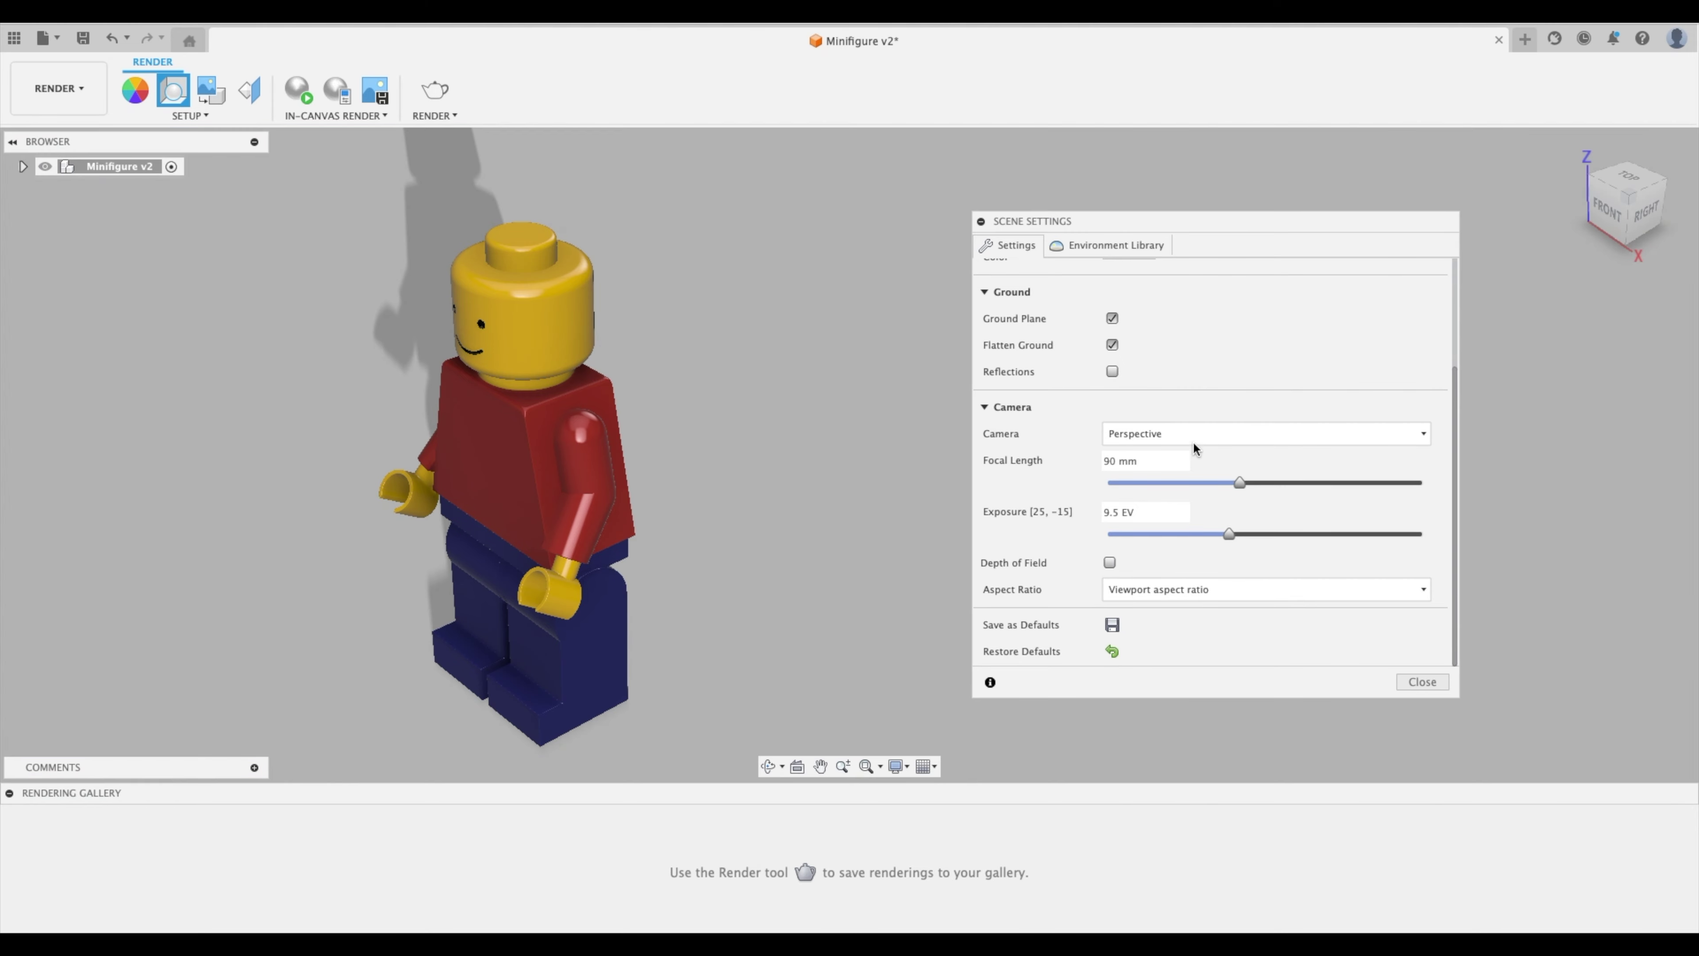
# Step: Change the Background type from Solid Color to Environment
pyautogui.scroll(4, 1142, 338)
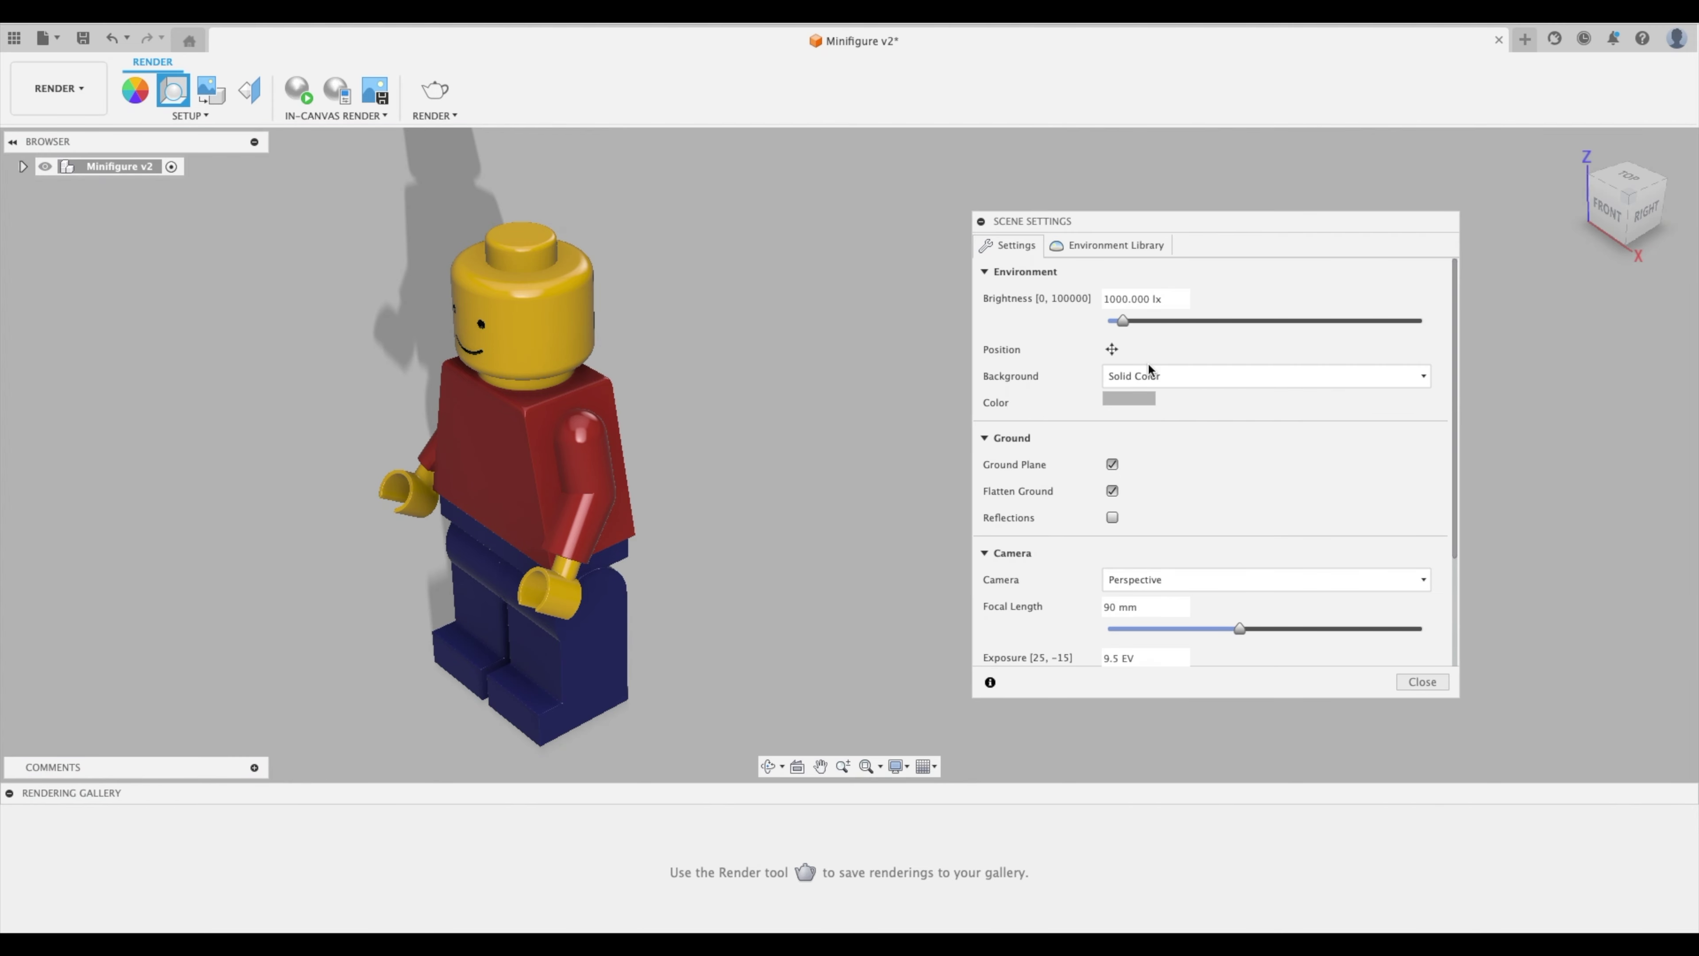
pyautogui.click(1161, 379)
pyautogui.click(1158, 401)
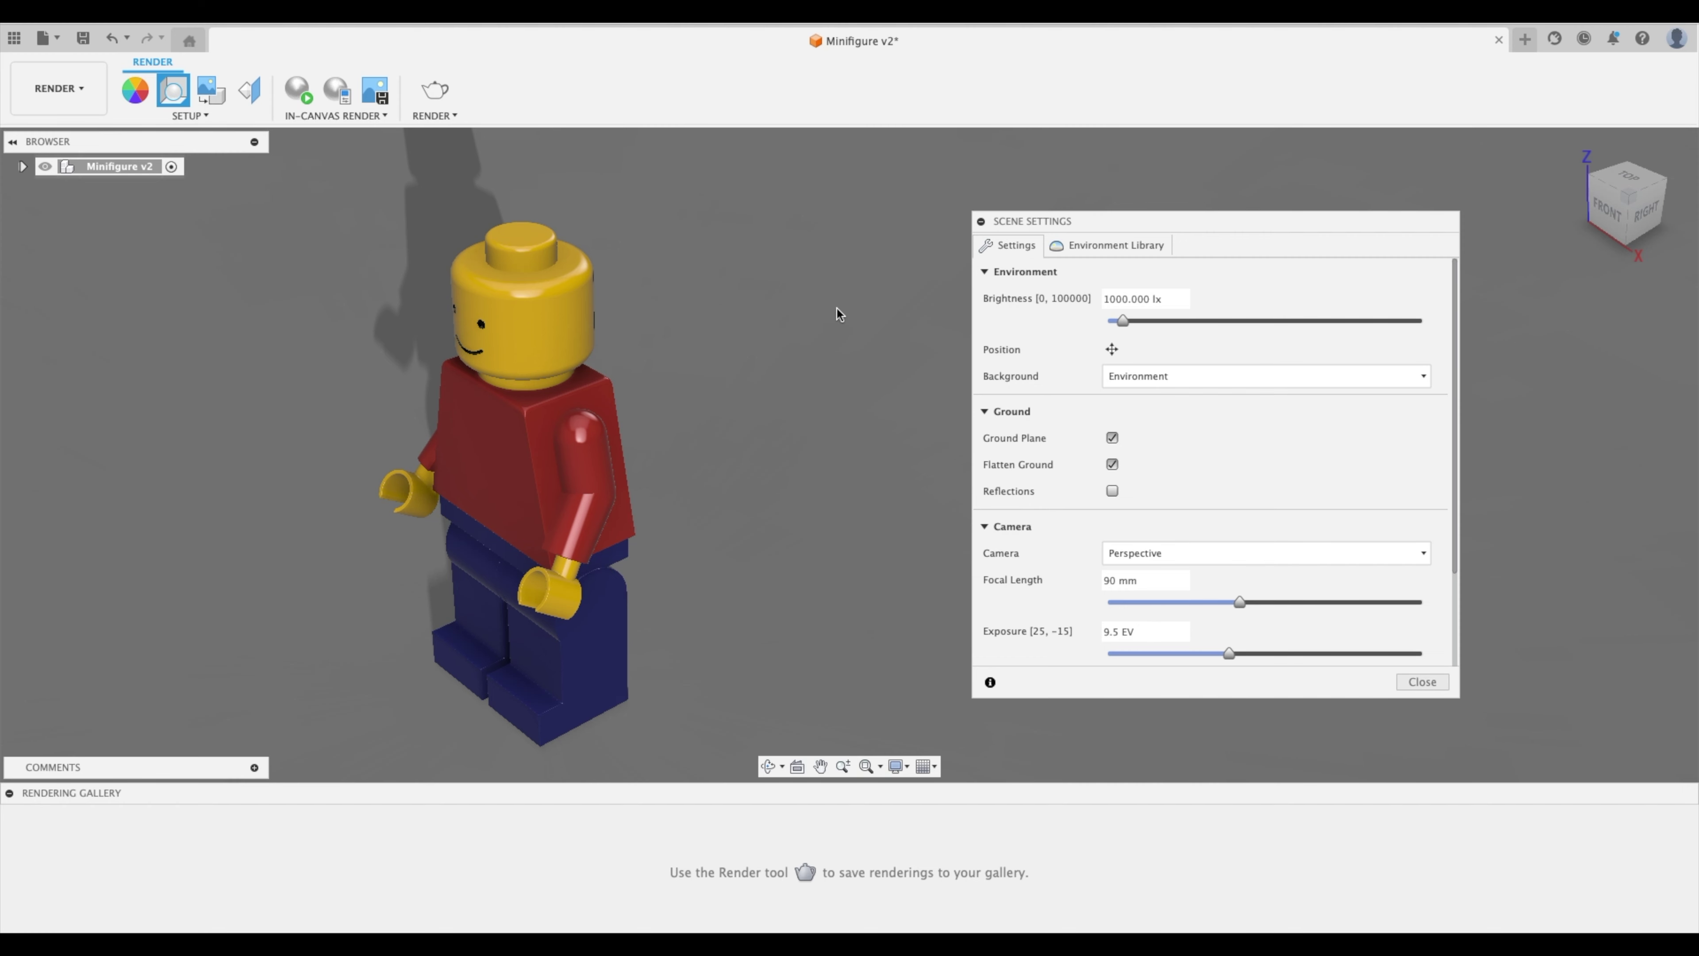
# Step: Apply the Crossroads, then the Dry lake bed library environment to the scene
pyautogui.click(1104, 246)
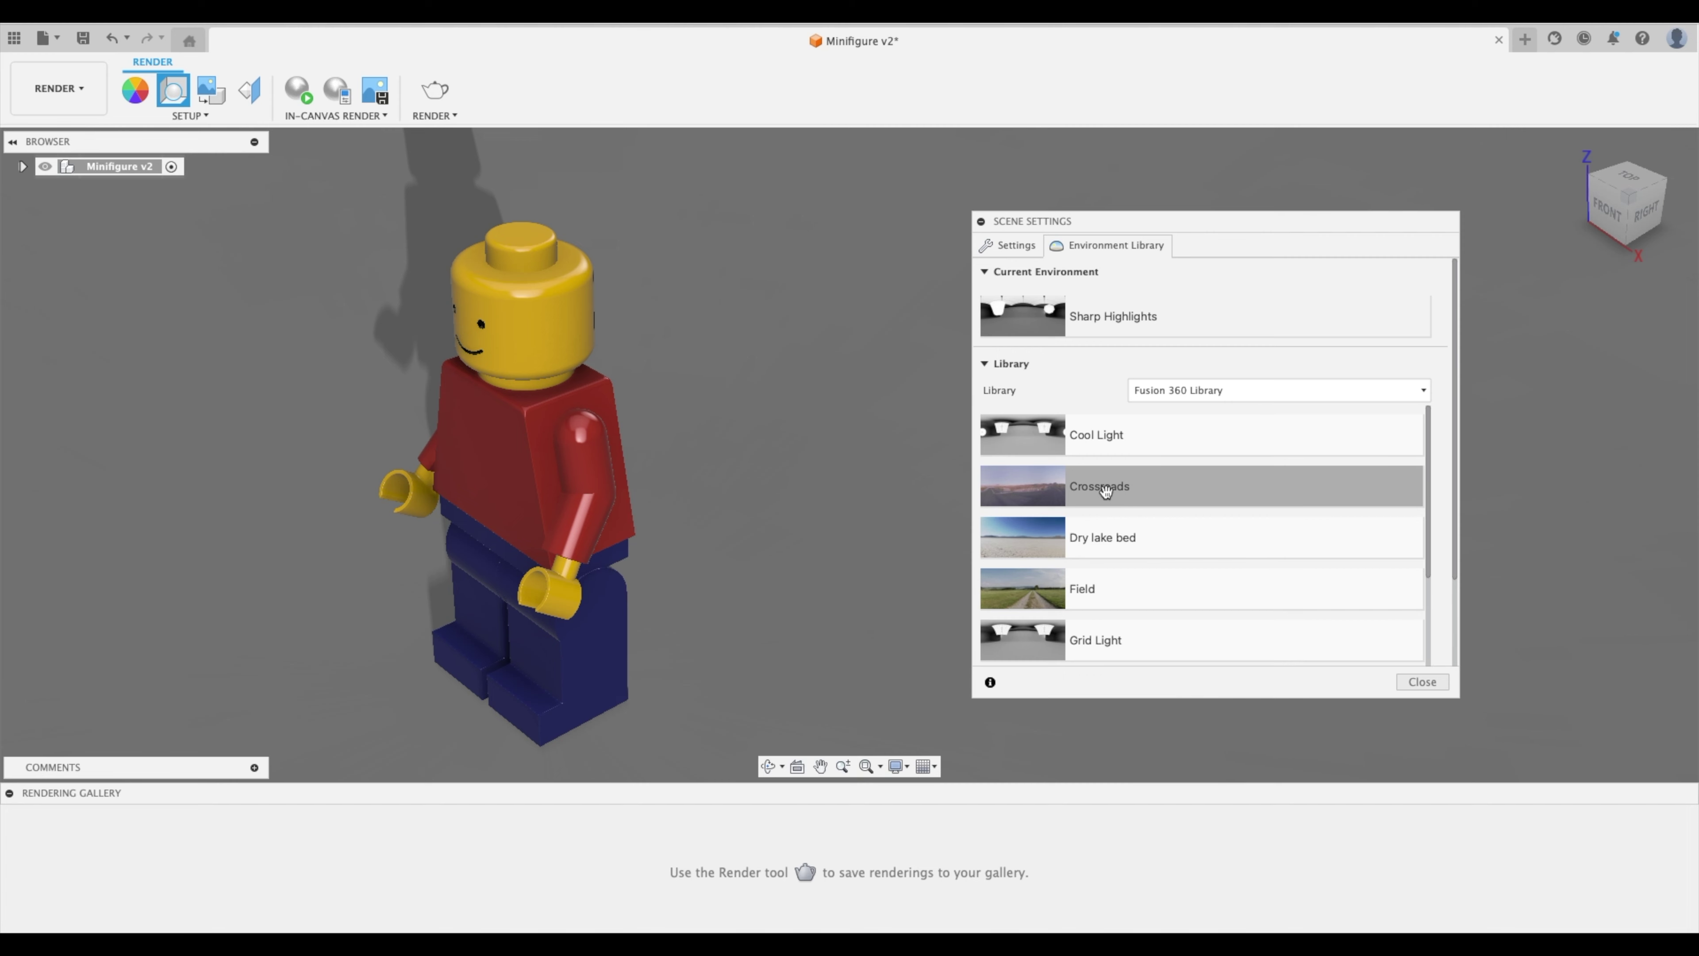
pyautogui.doubleClick(1105, 488)
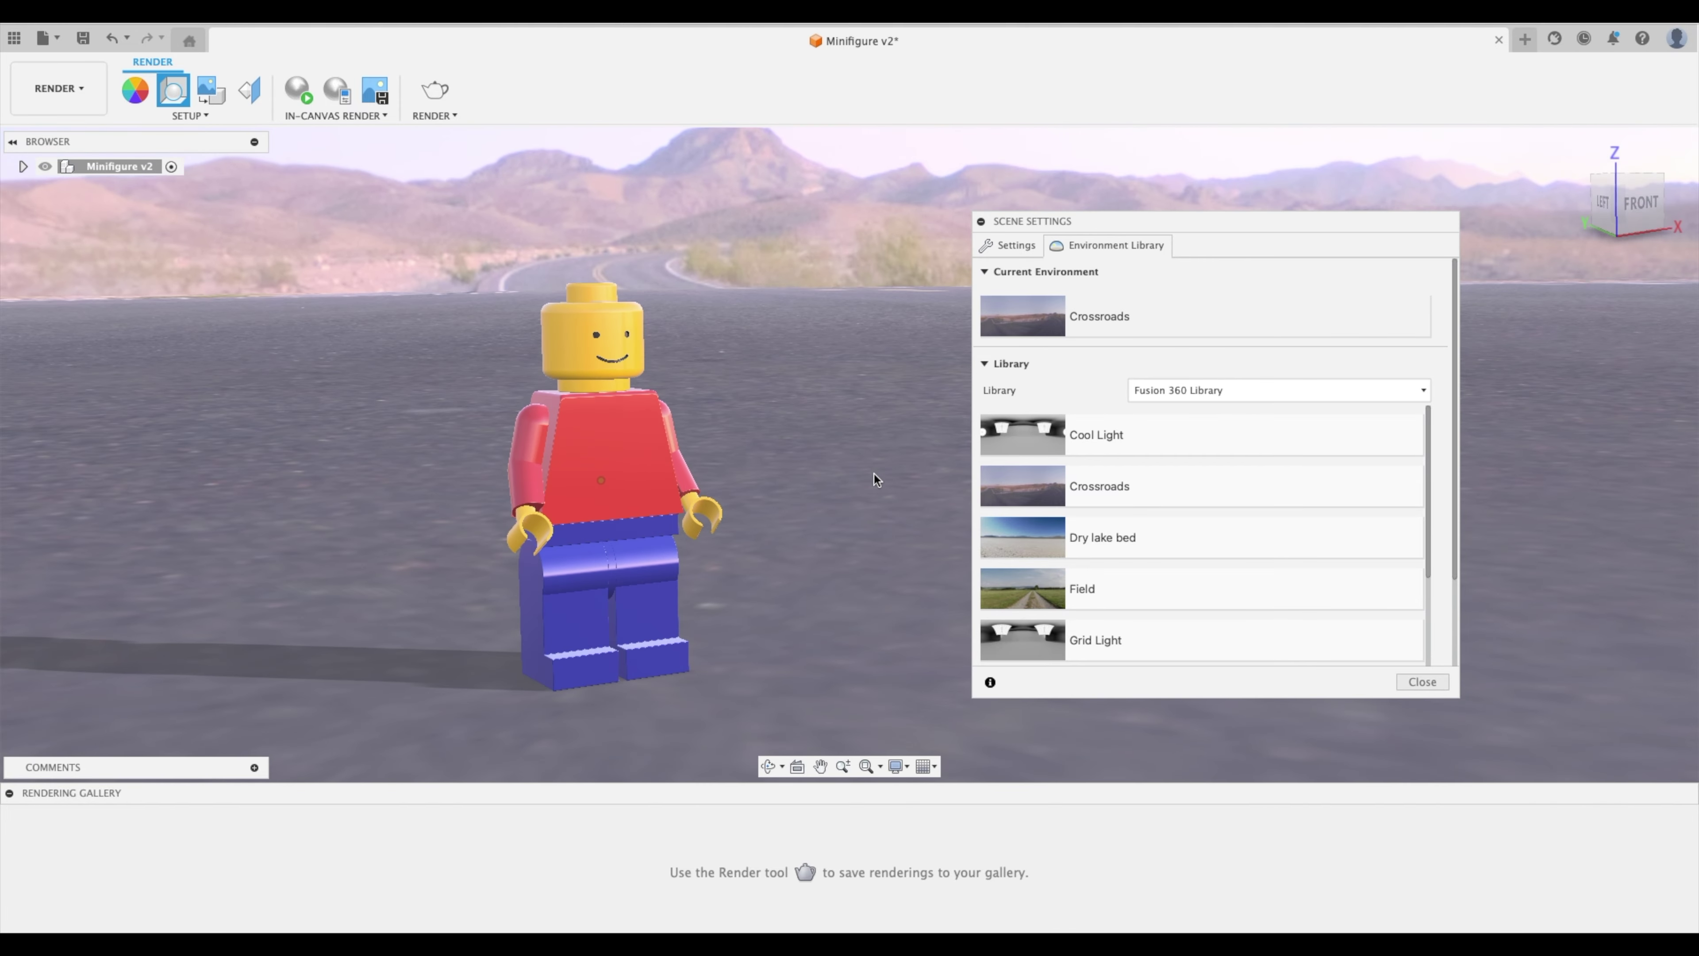
pyautogui.scroll(-1, 1150, 502)
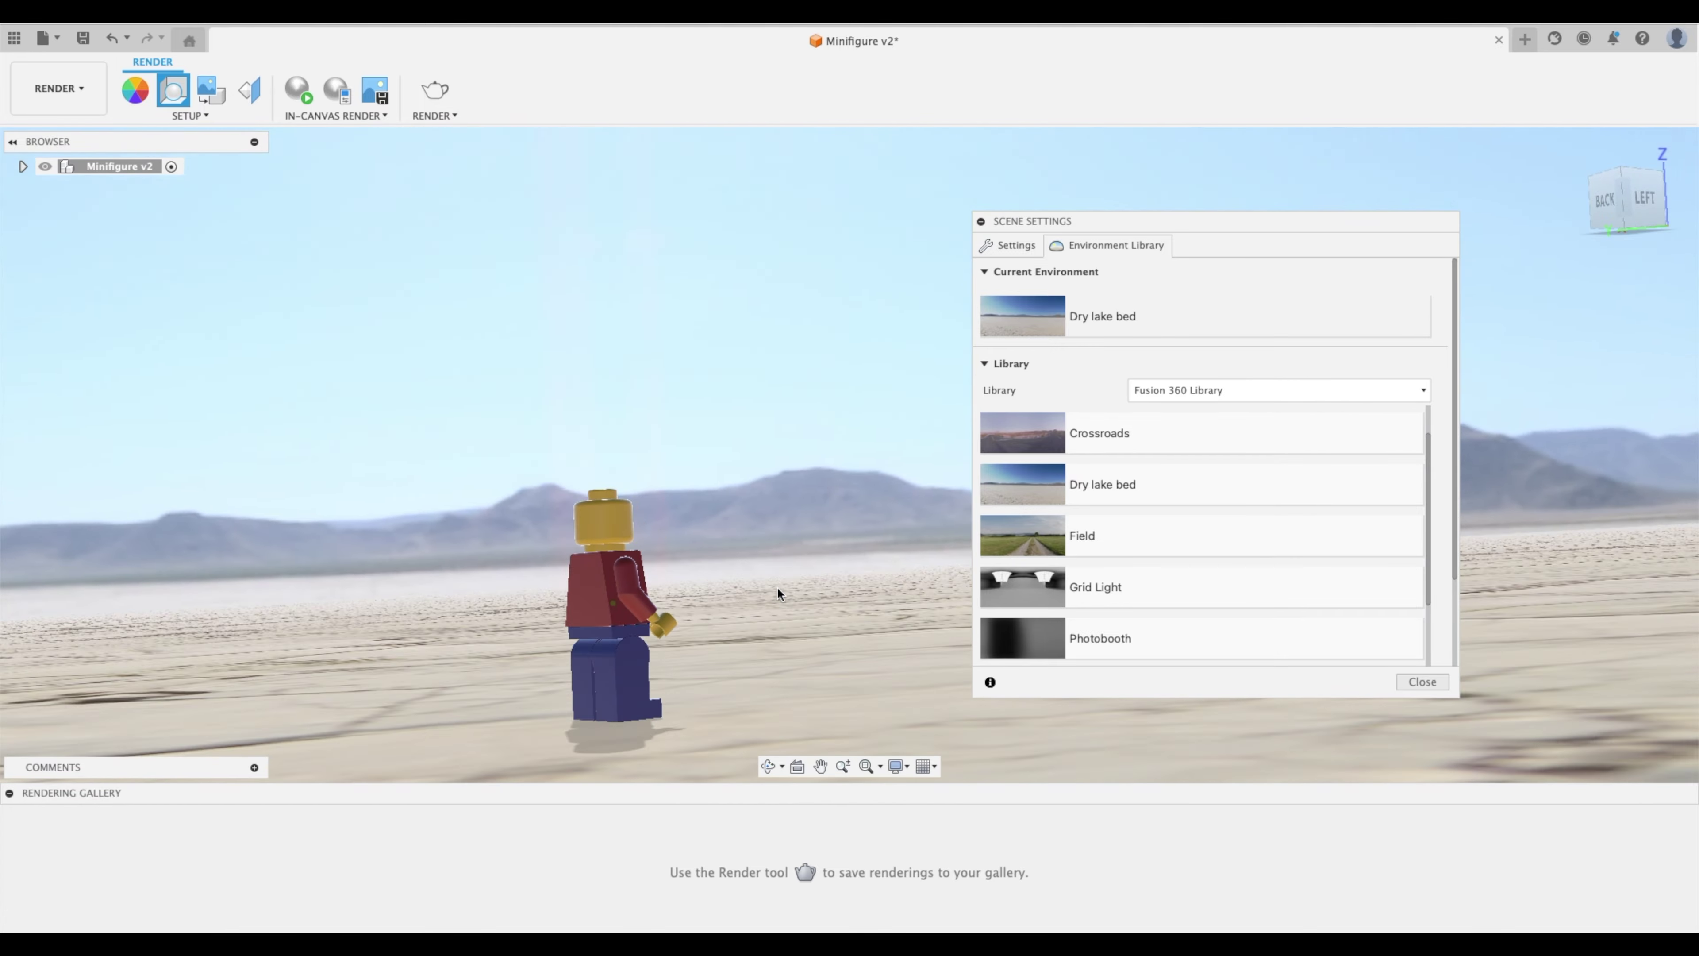
# Step: Try the Field and Sharp Highlights environments, settling on Plaza
pyautogui.scroll(-1, 1154, 528)
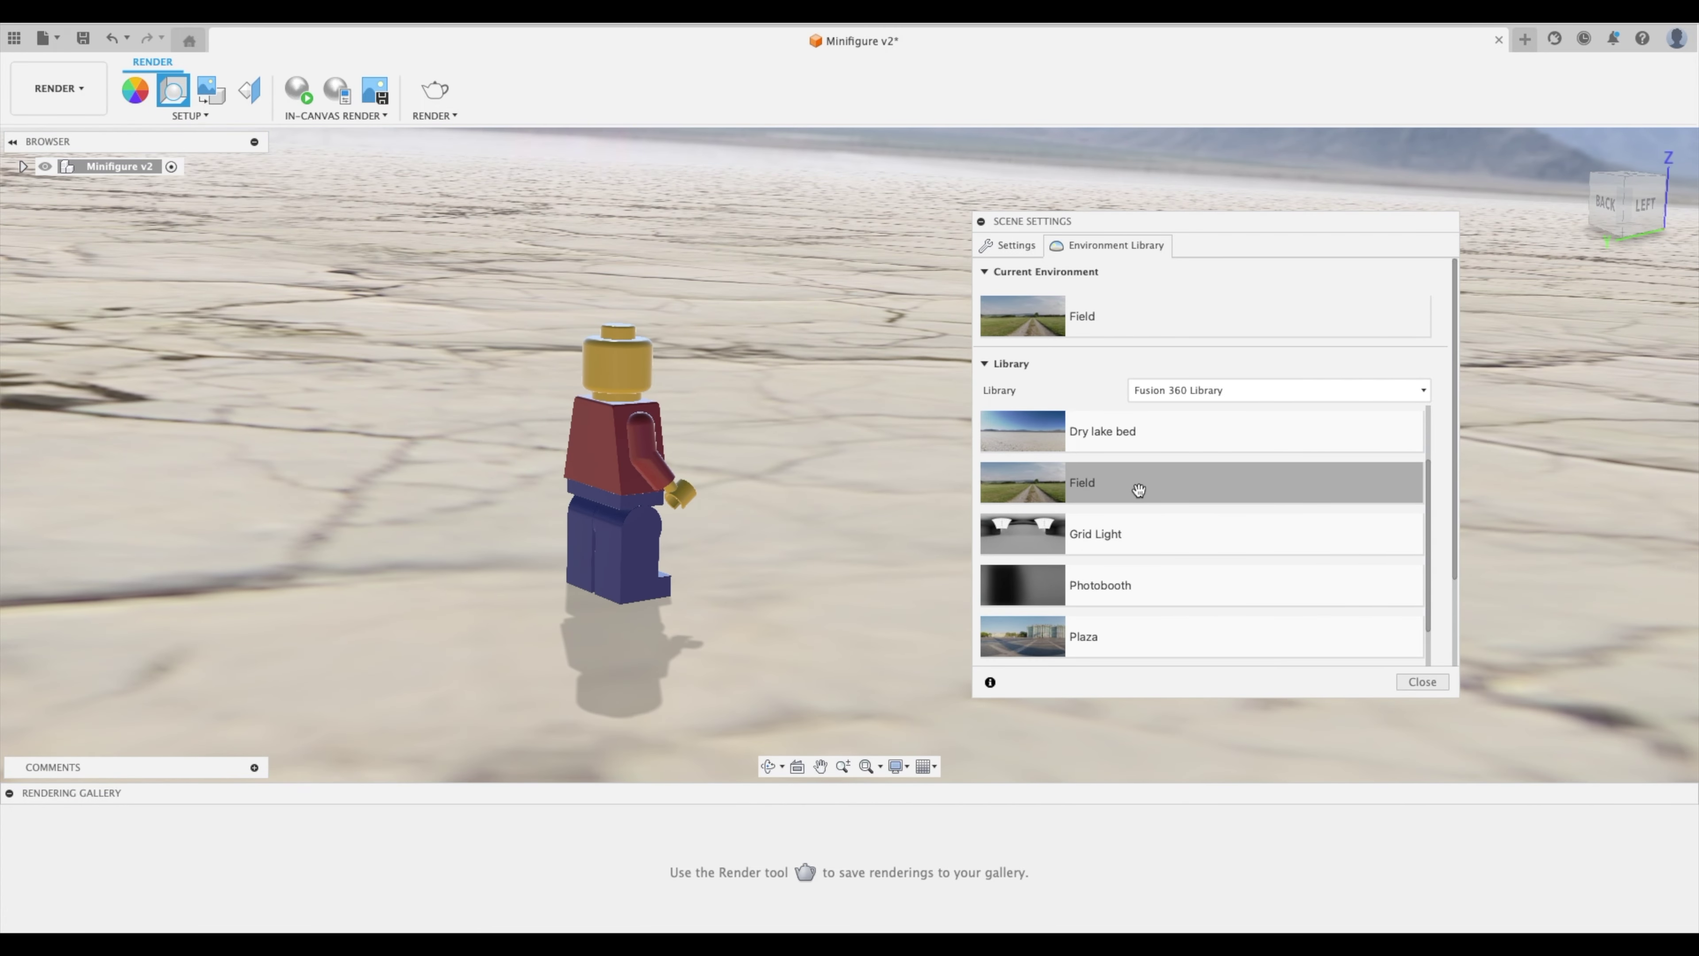
pyautogui.scroll(-5, 1139, 491)
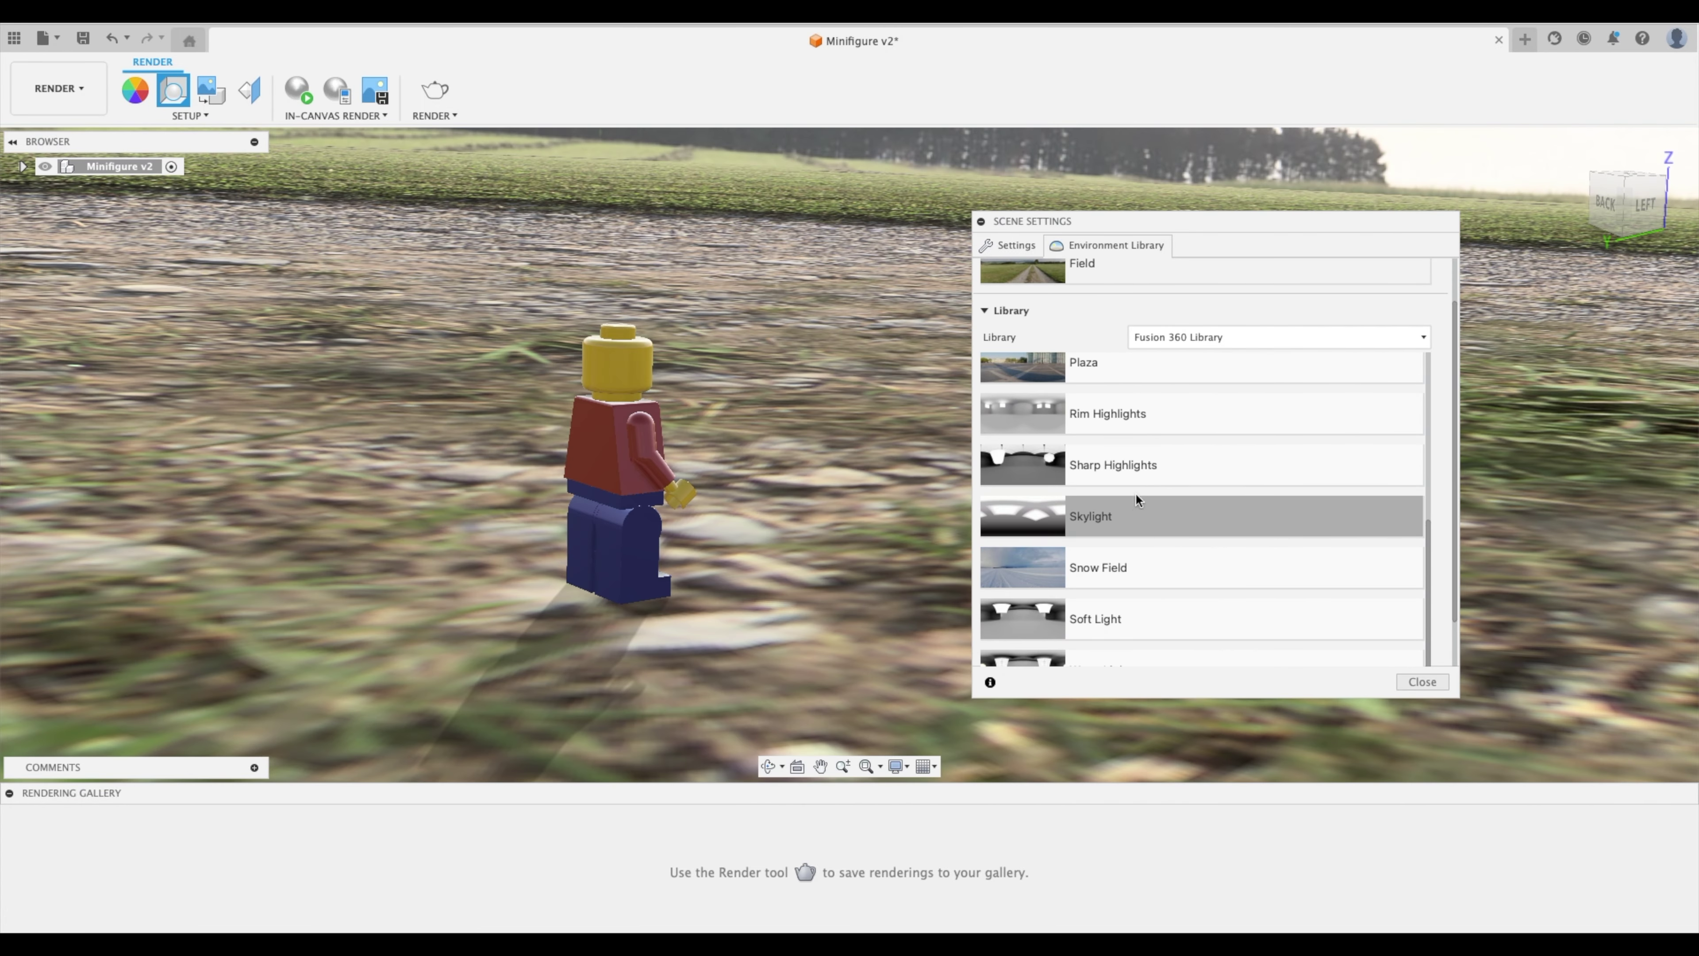
pyautogui.doubleClick(1134, 471)
pyautogui.scroll(-1, 1148, 534)
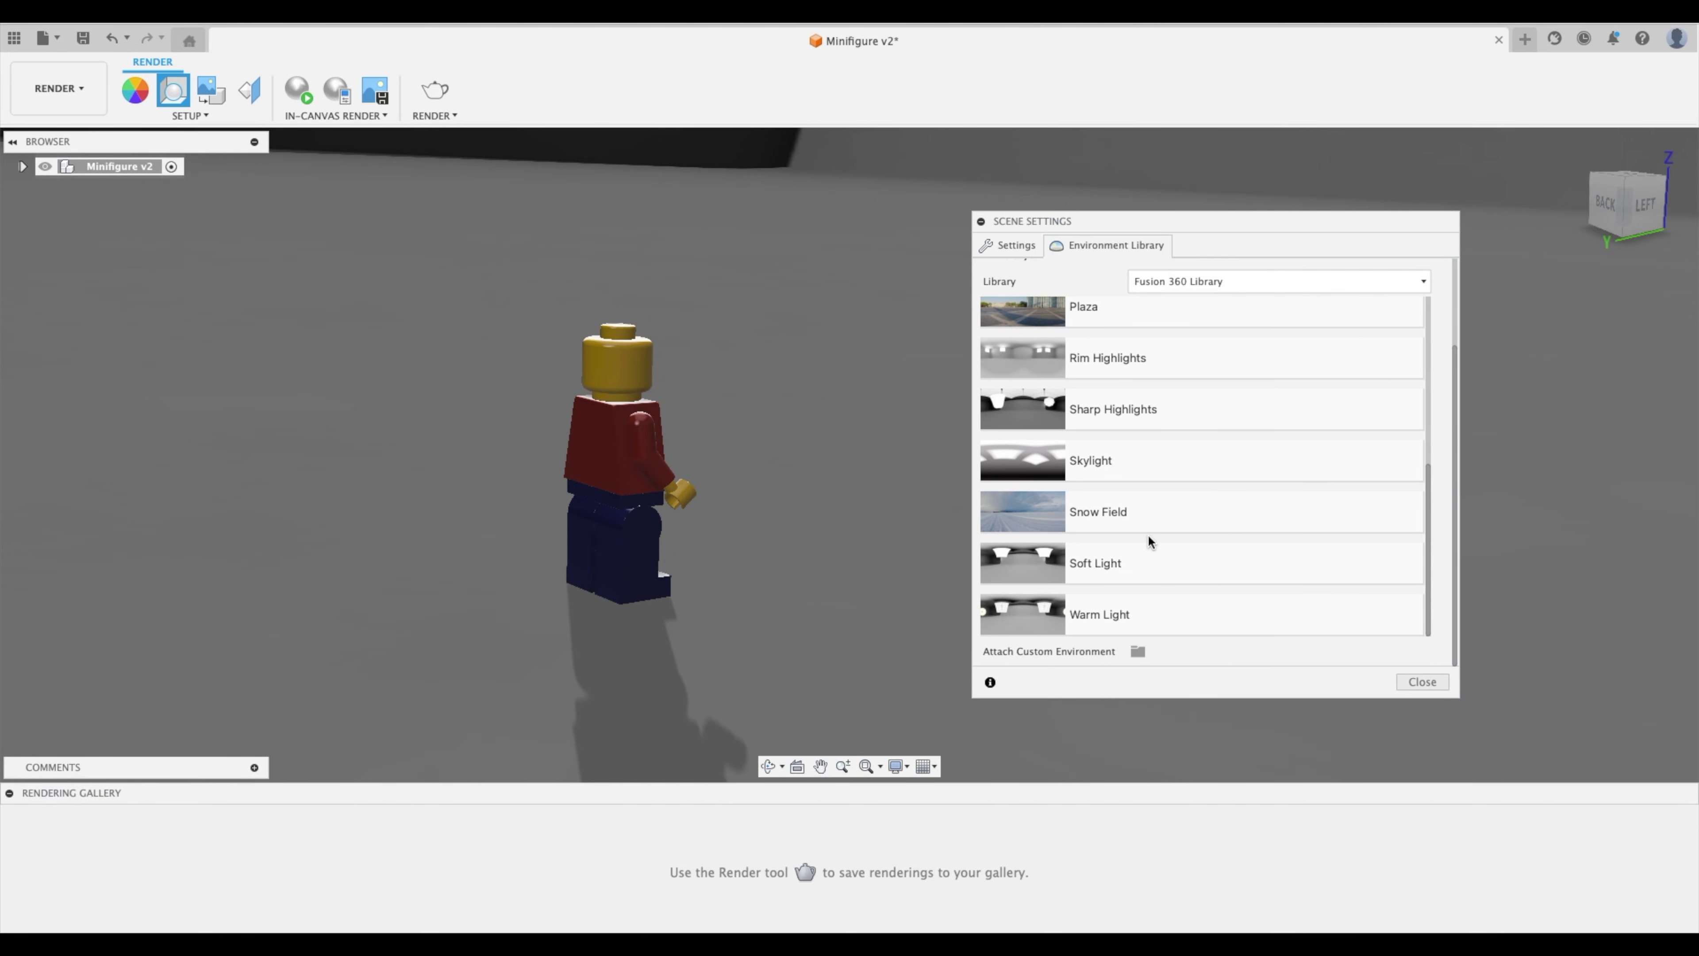
pyautogui.scroll(3, 1148, 535)
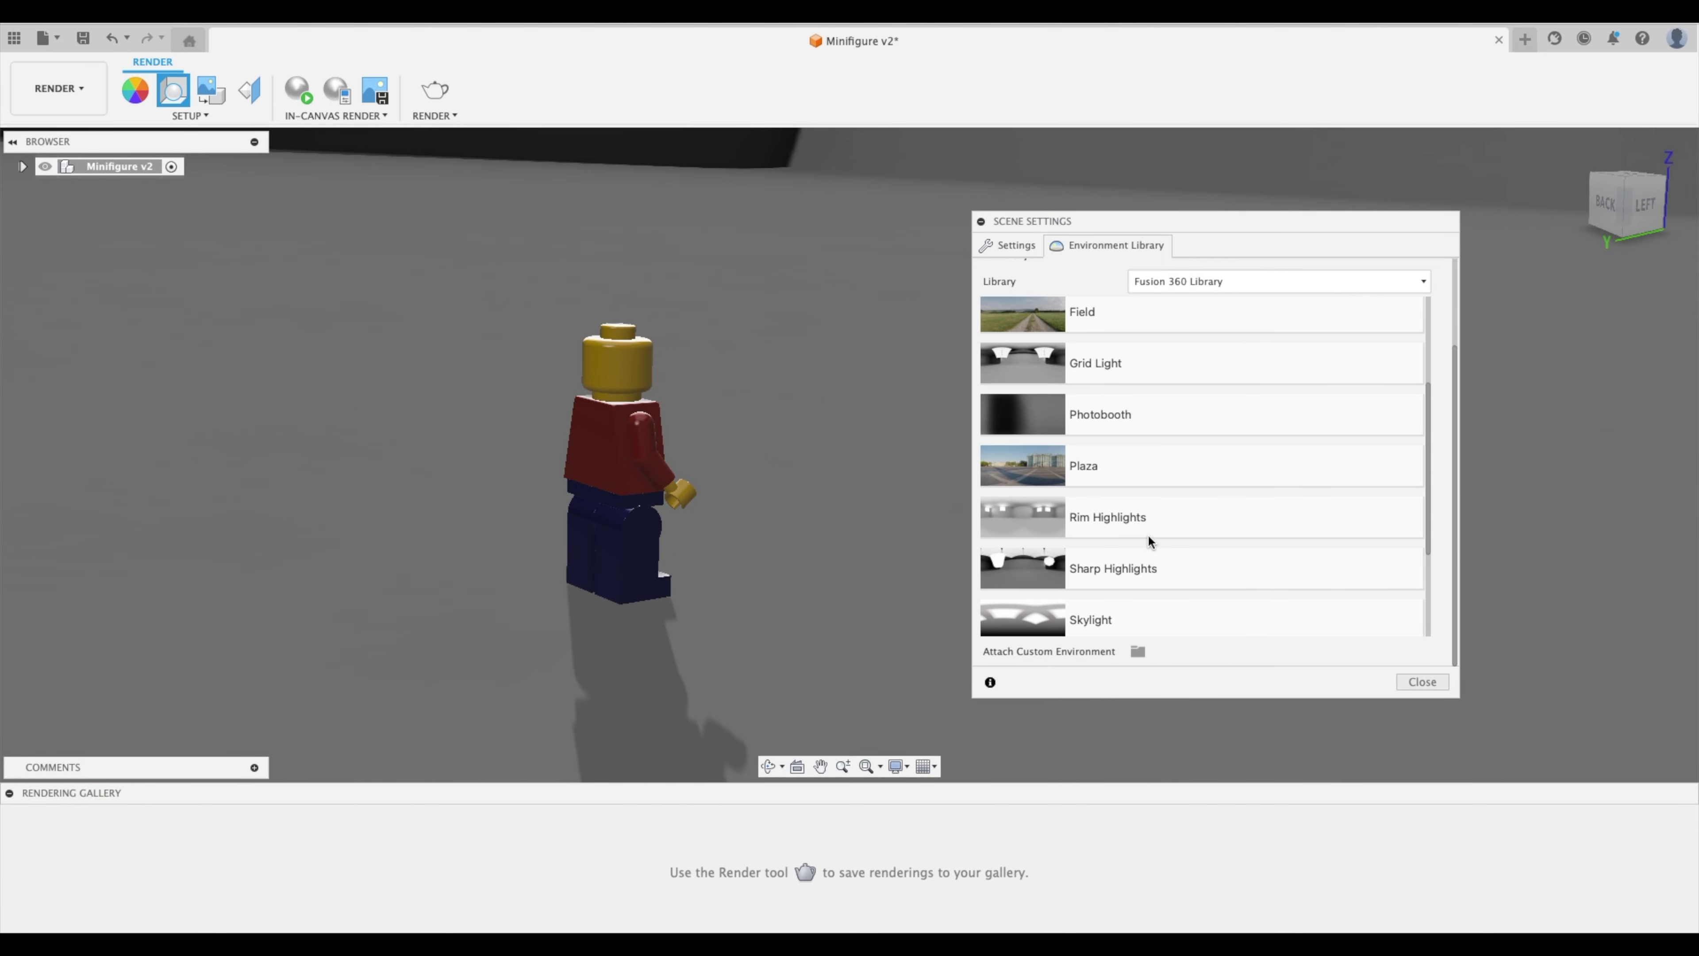
pyautogui.doubleClick(1148, 465)
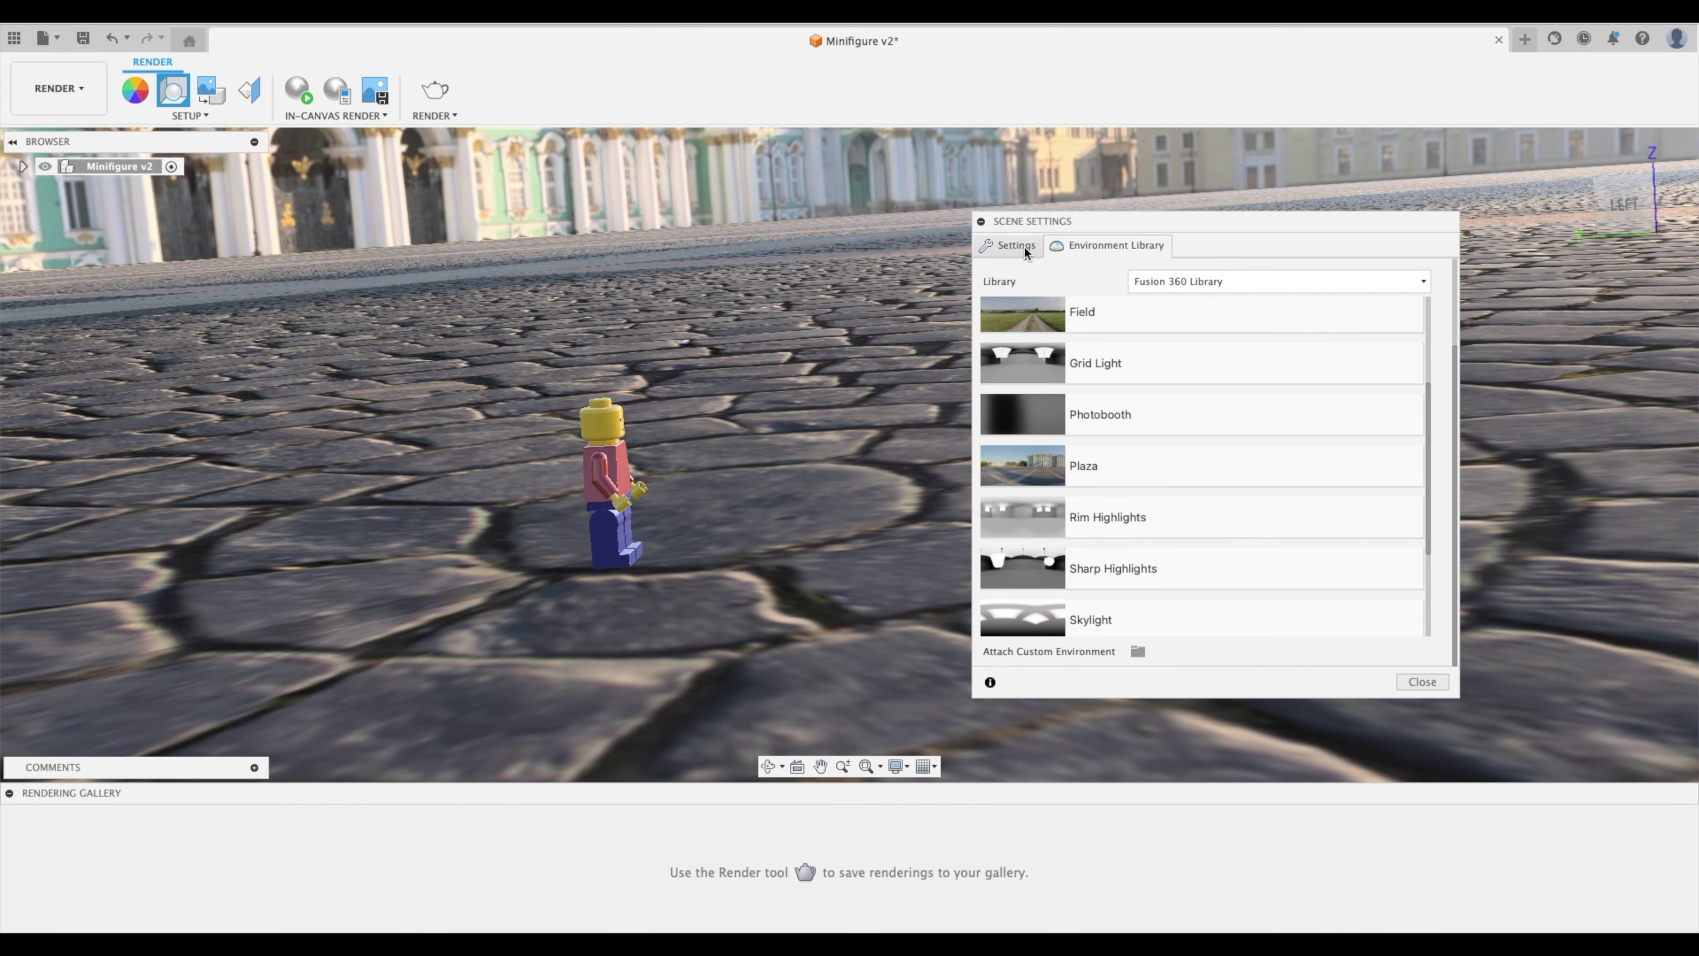
# Step: Shrink the environment's Ground Scale to about 0.134 in the Position settings
pyautogui.click(1024, 245)
pyautogui.scroll(3, 1117, 375)
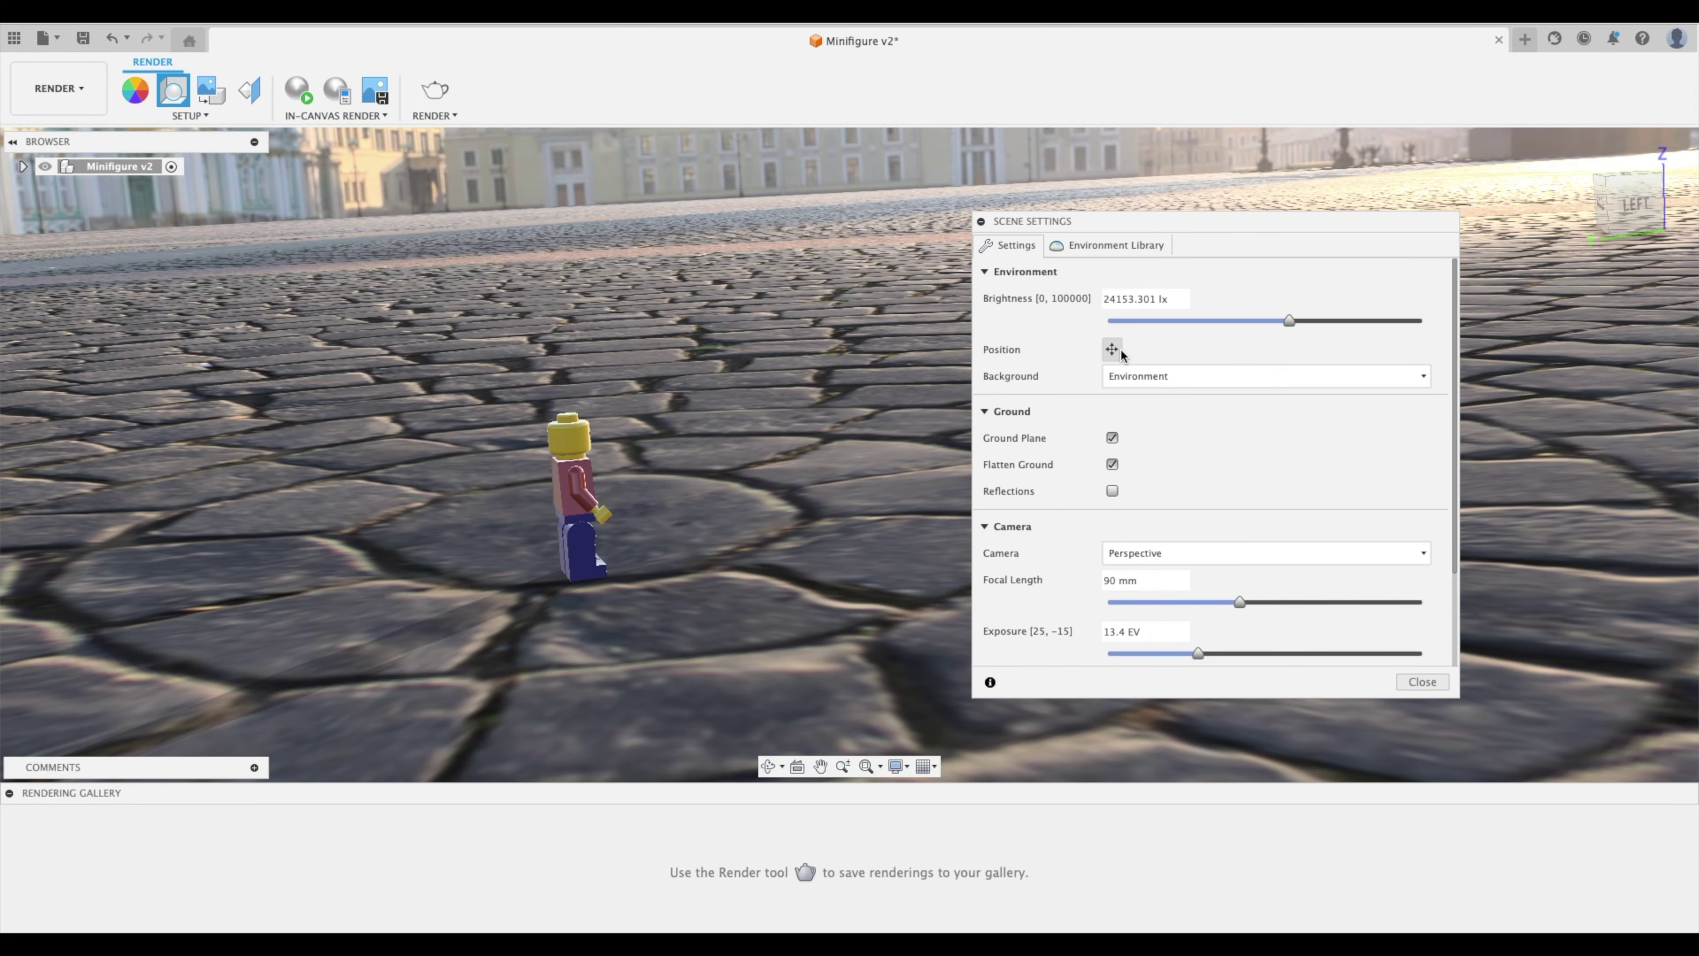
pyautogui.click(1114, 349)
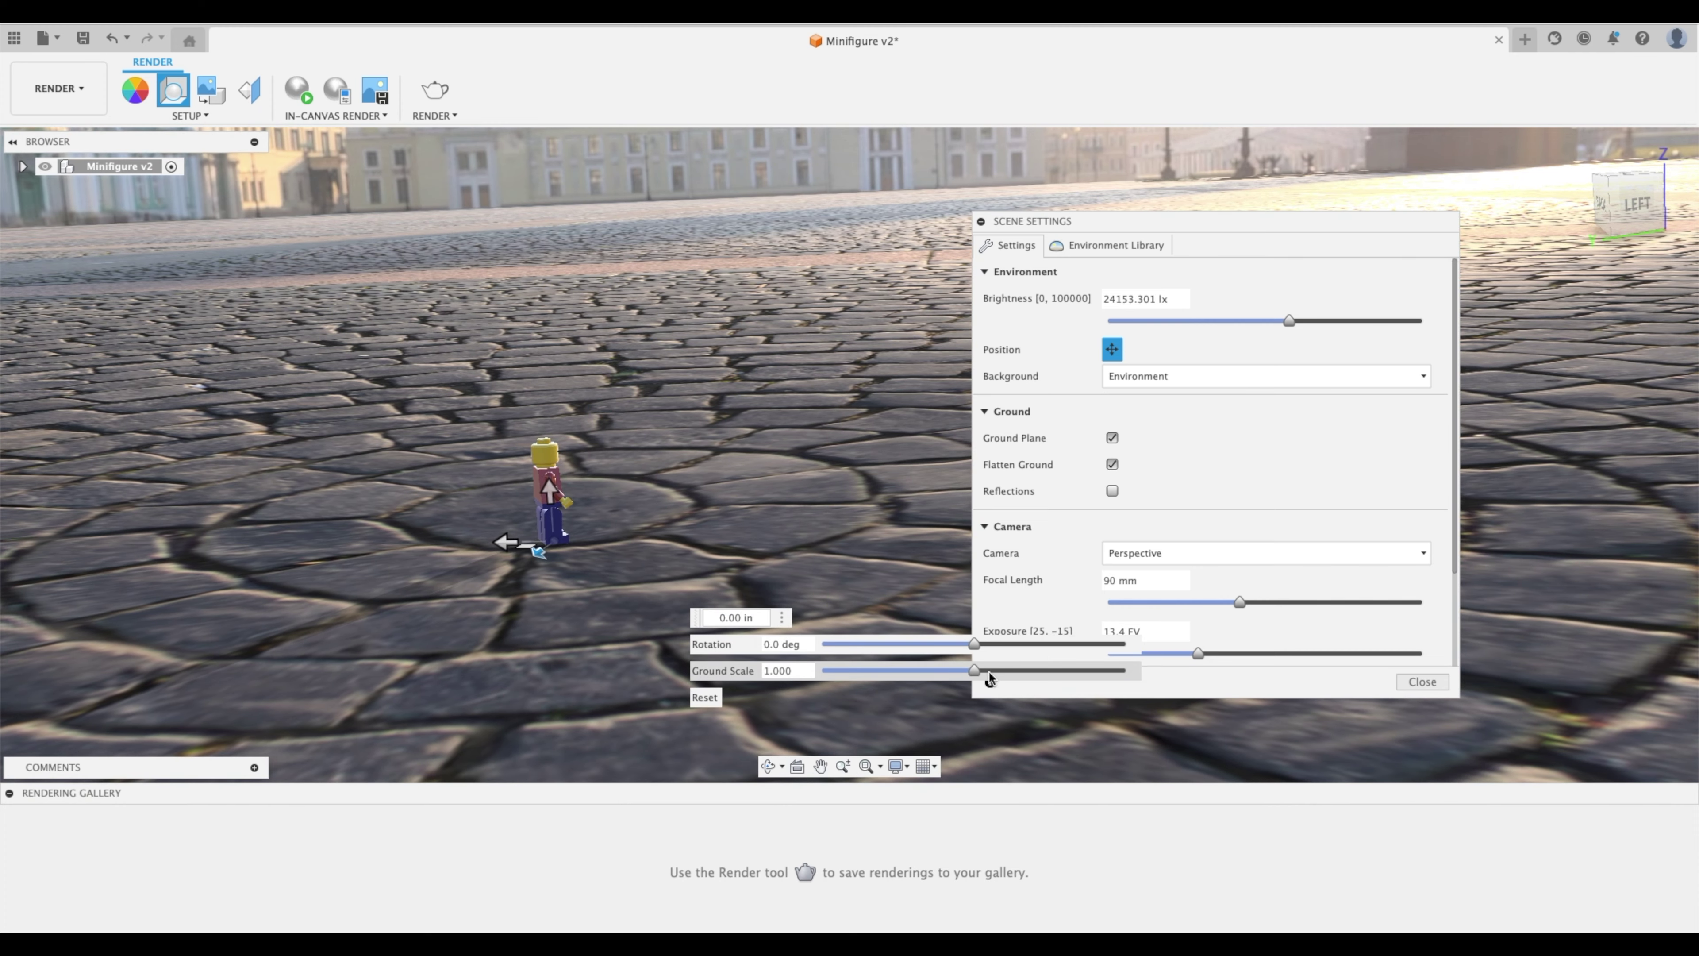
pyautogui.moveTo(977, 672); pyautogui.dragTo(823, 673)
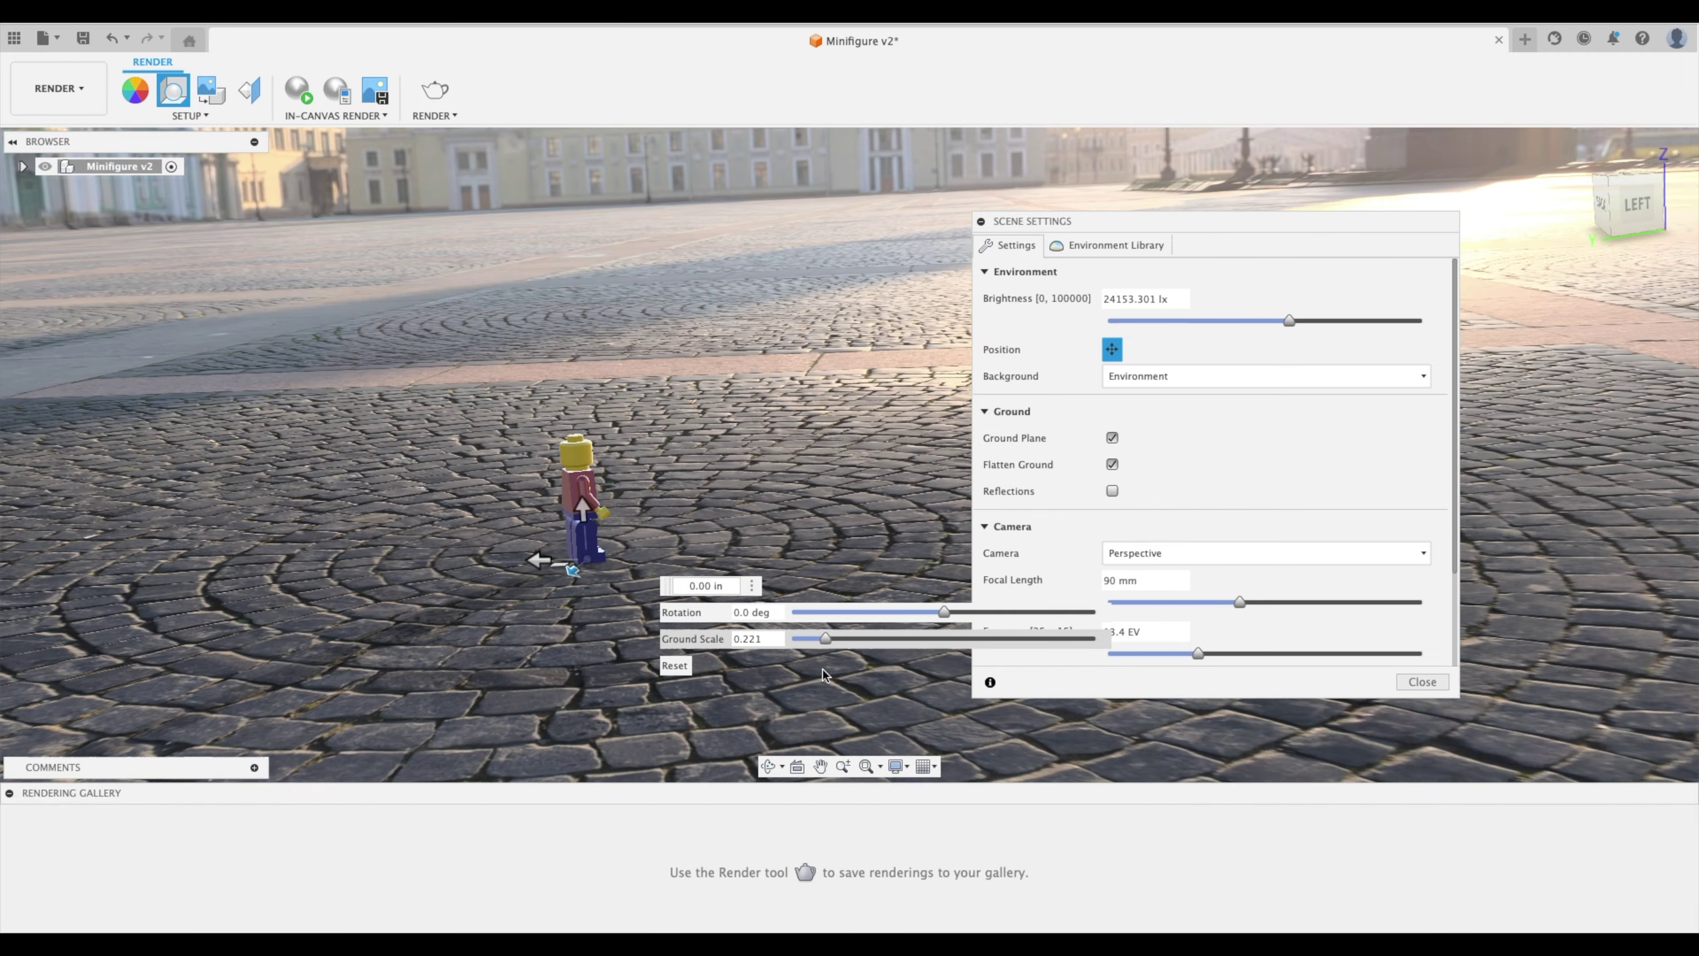
pyautogui.scroll(6, 847, 676)
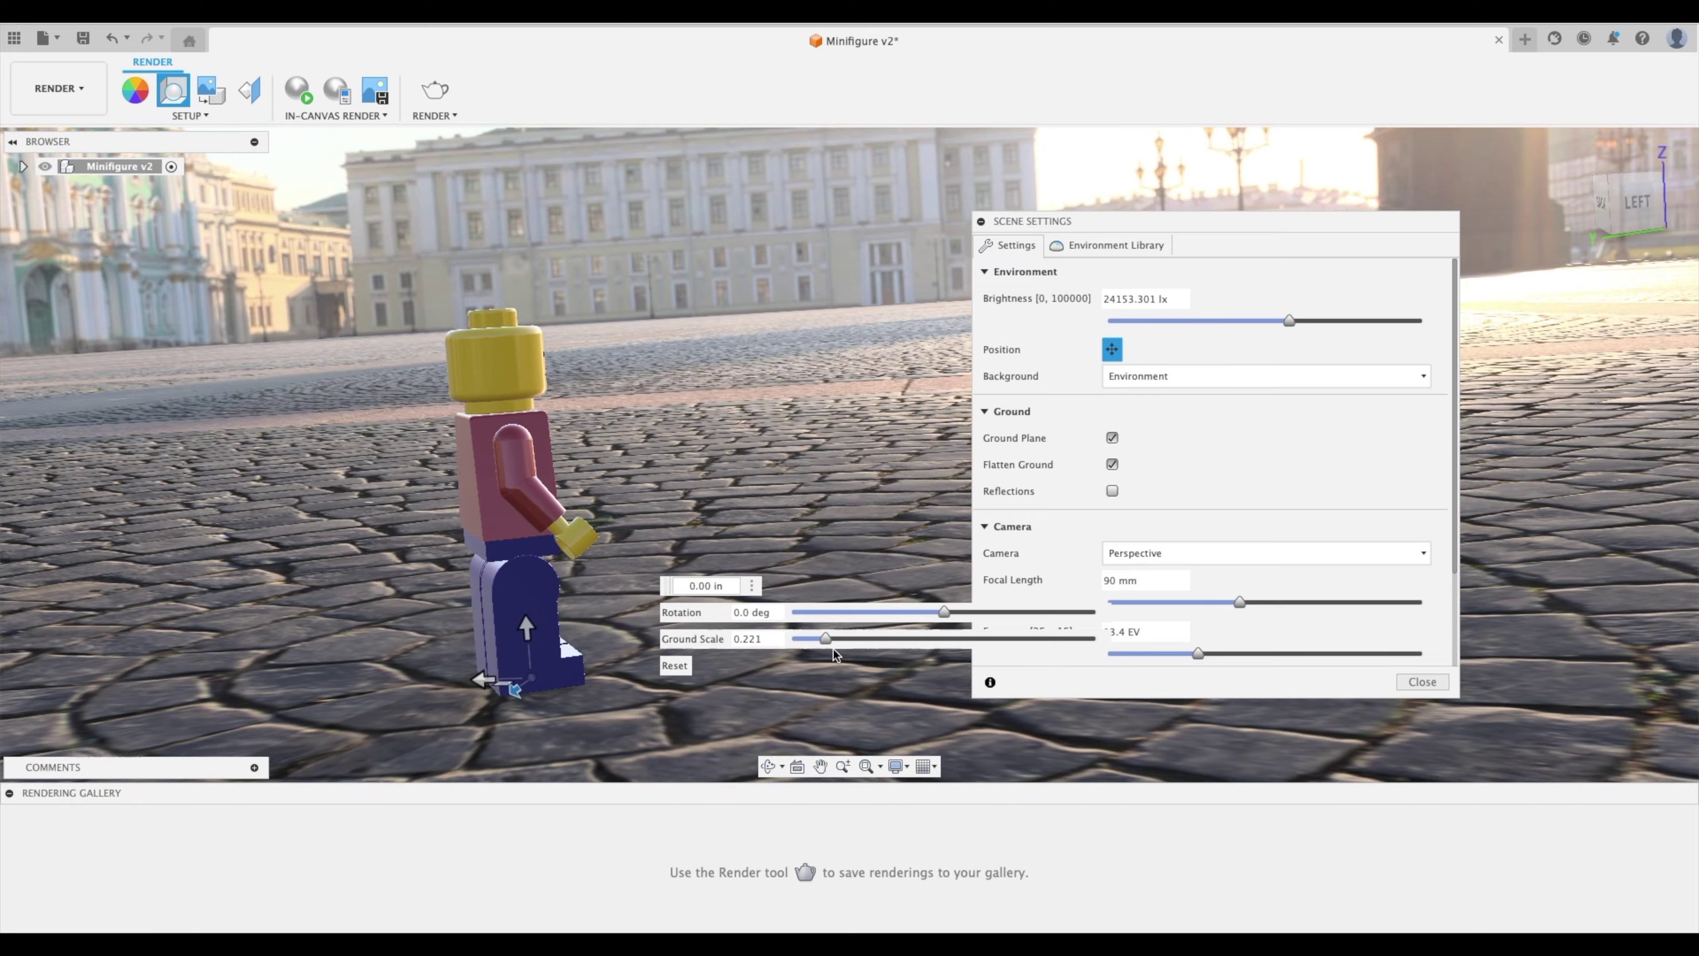
pyautogui.click(825, 639)
pyautogui.moveTo(825, 642); pyautogui.dragTo(805, 742)
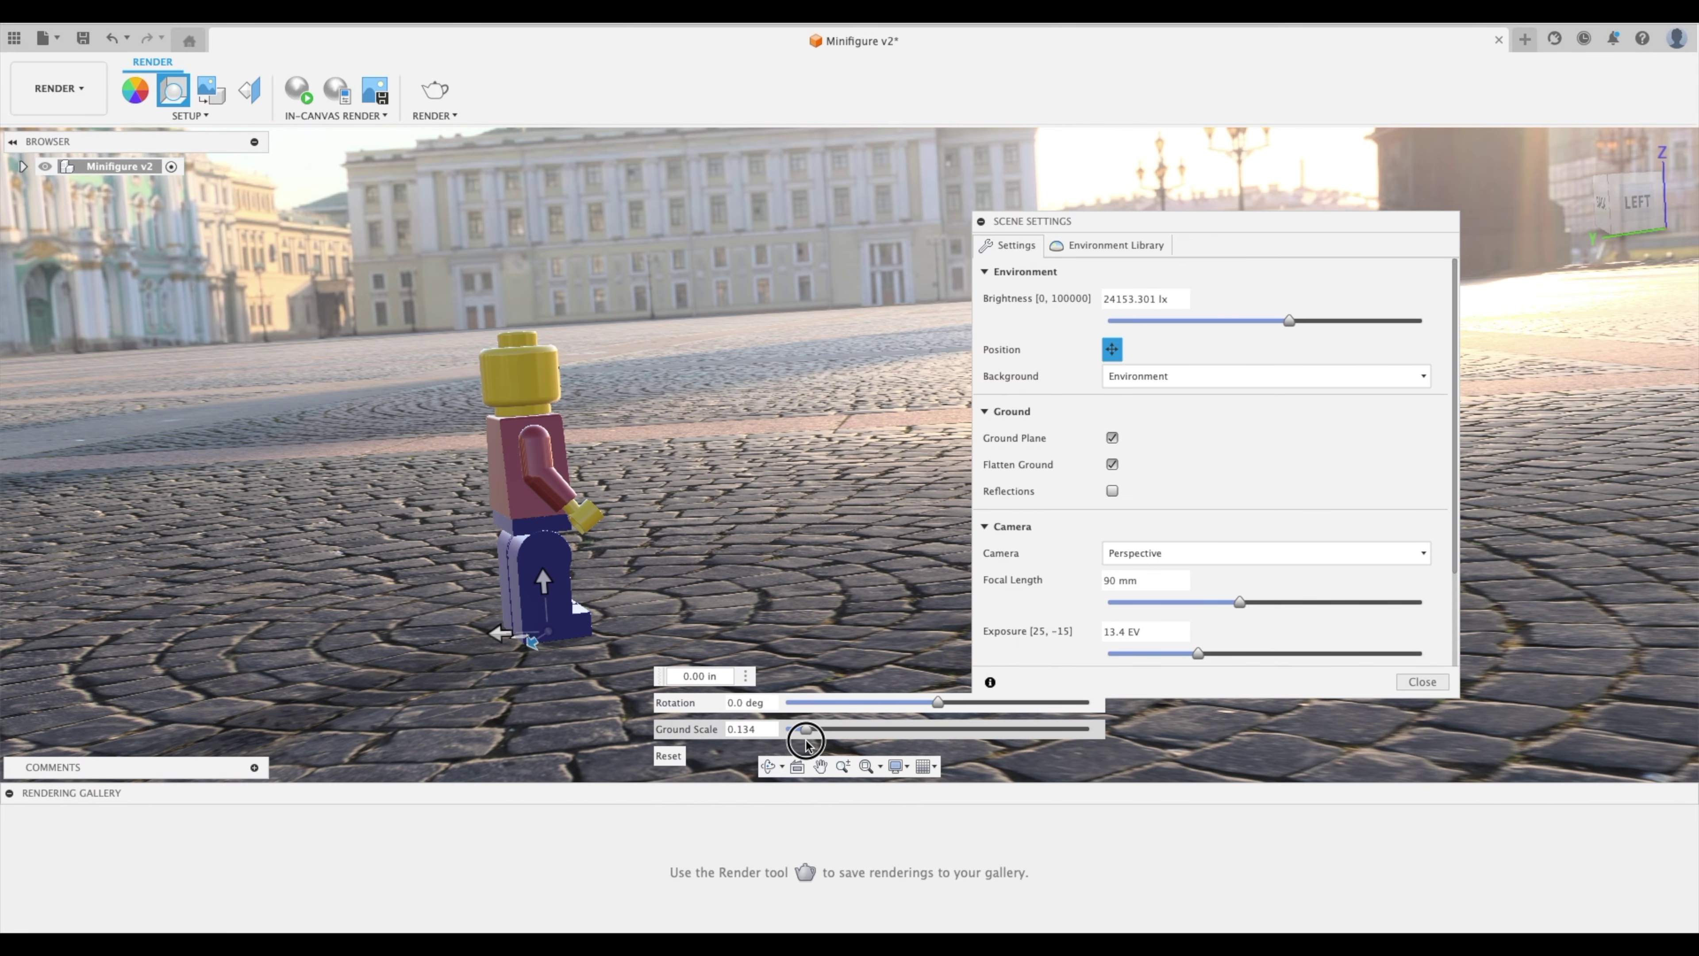
# Step: Rotate the Plaza backdrop around the minifigure by about -16.7 degrees
pyautogui.scroll(-5, 785, 739)
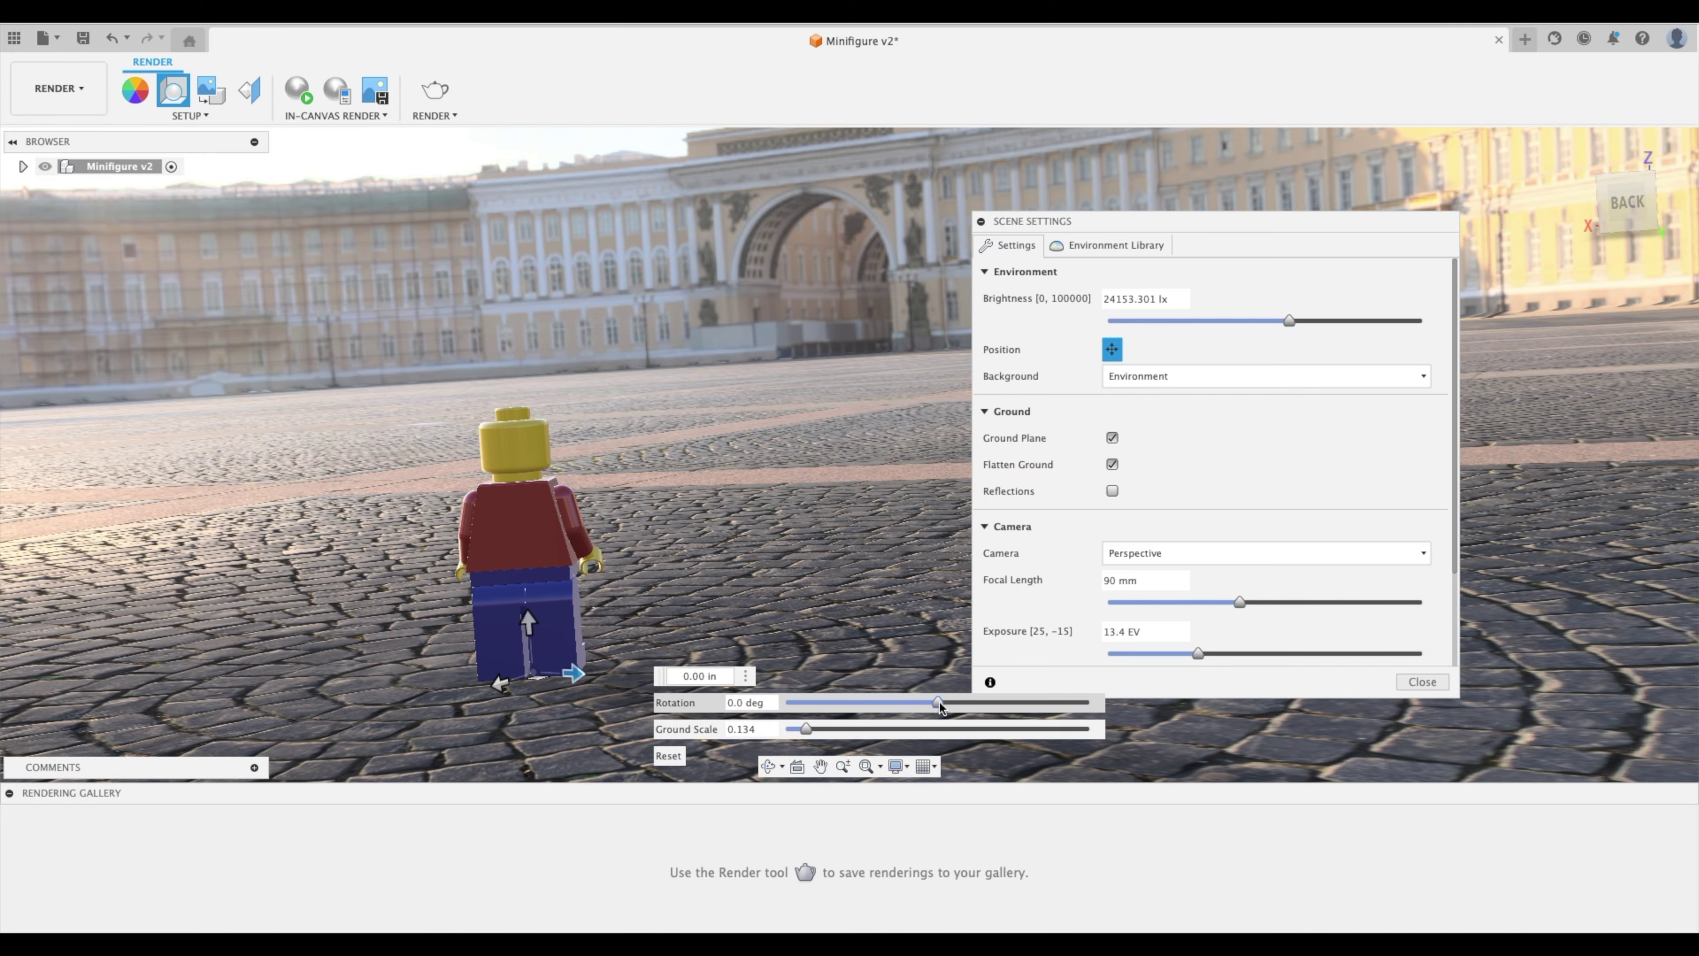
pyautogui.click(938, 703)
pyautogui.moveTo(938, 704); pyautogui.dragTo(822, 714)
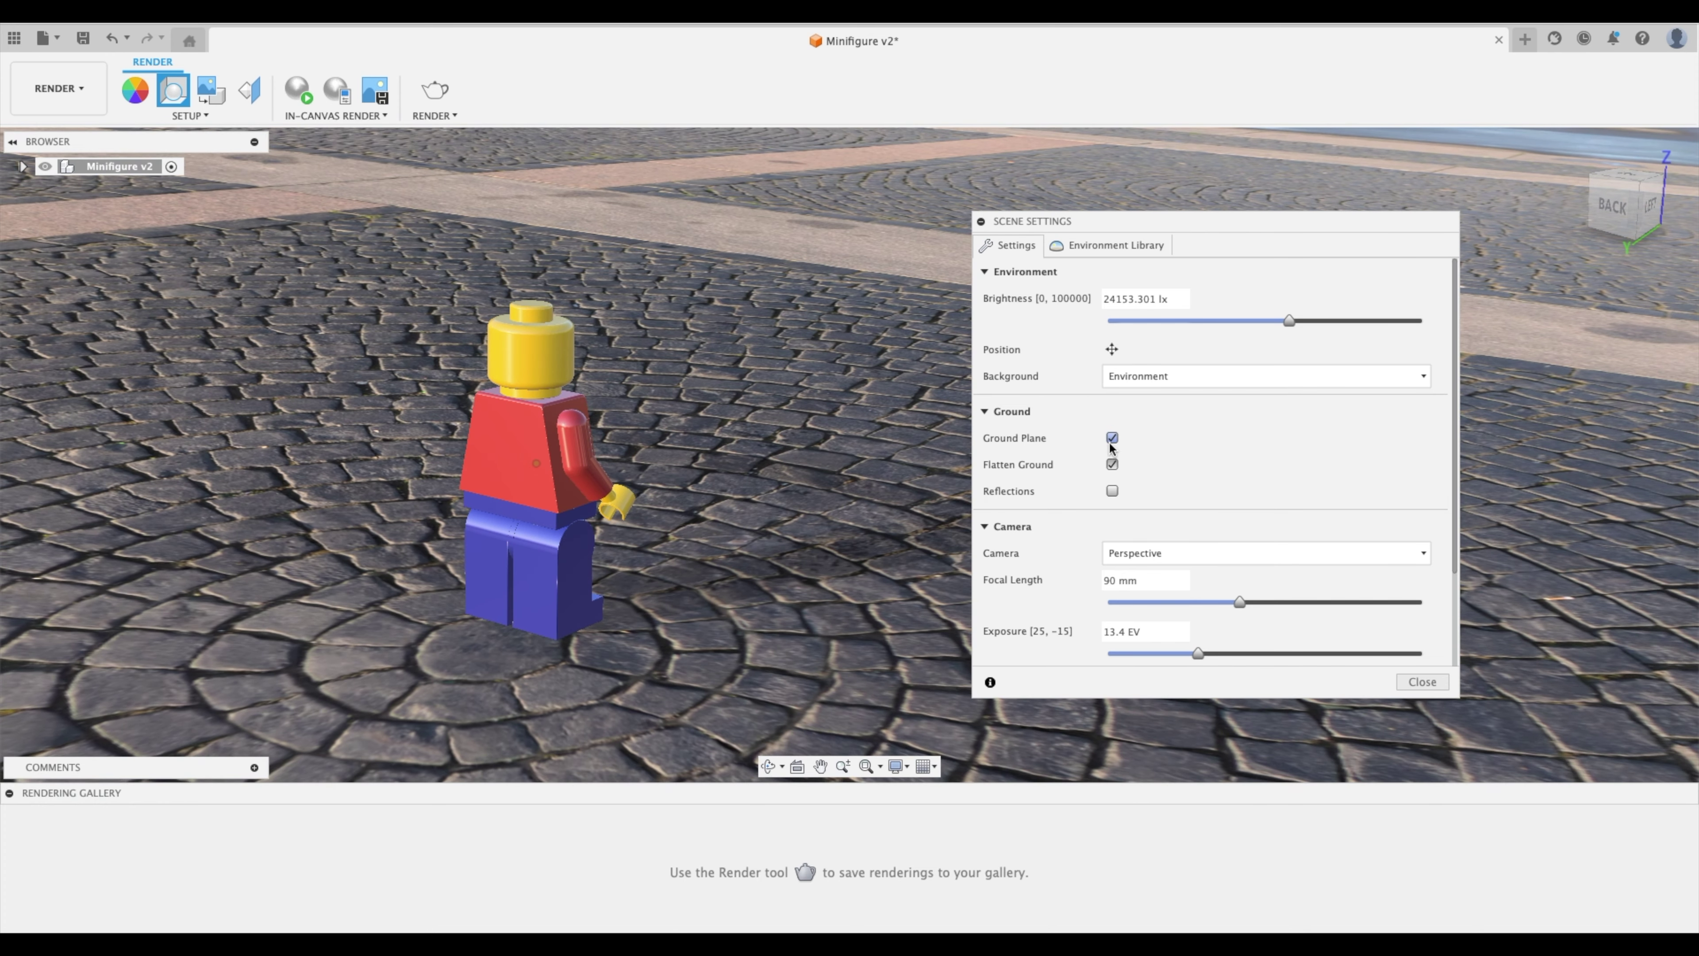
# Step: Compare the Ground Plane off and on, keep it on, and enable ground Reflections
pyautogui.click(1112, 438)
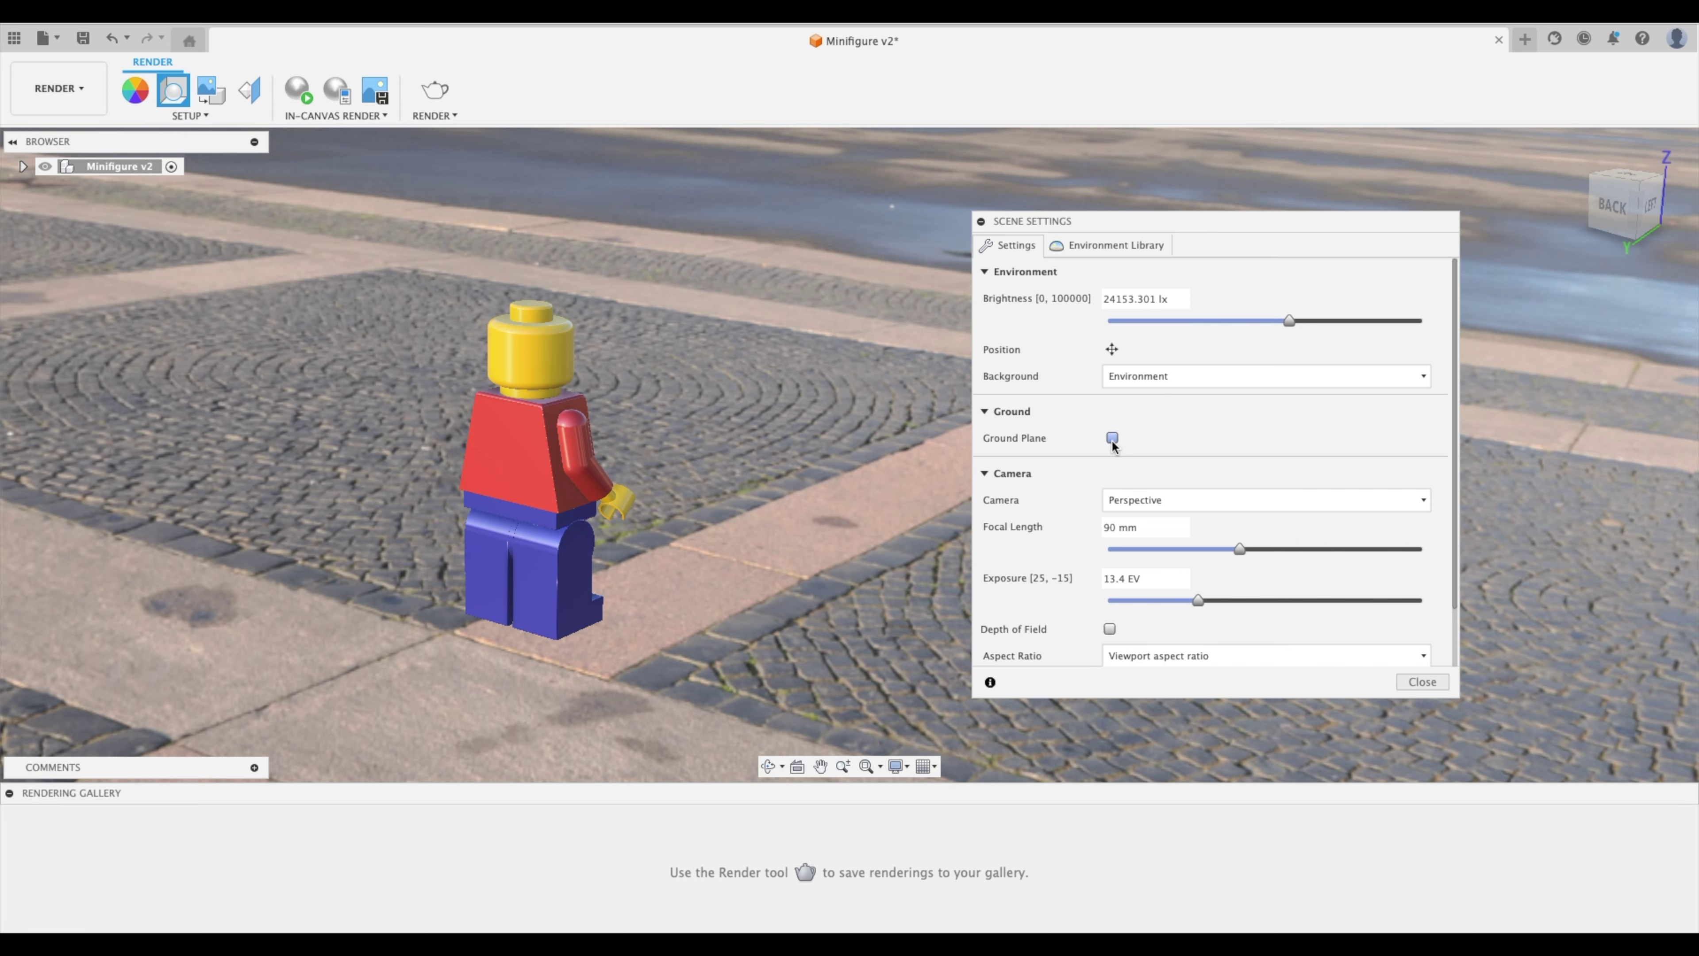
pyautogui.click(1112, 438)
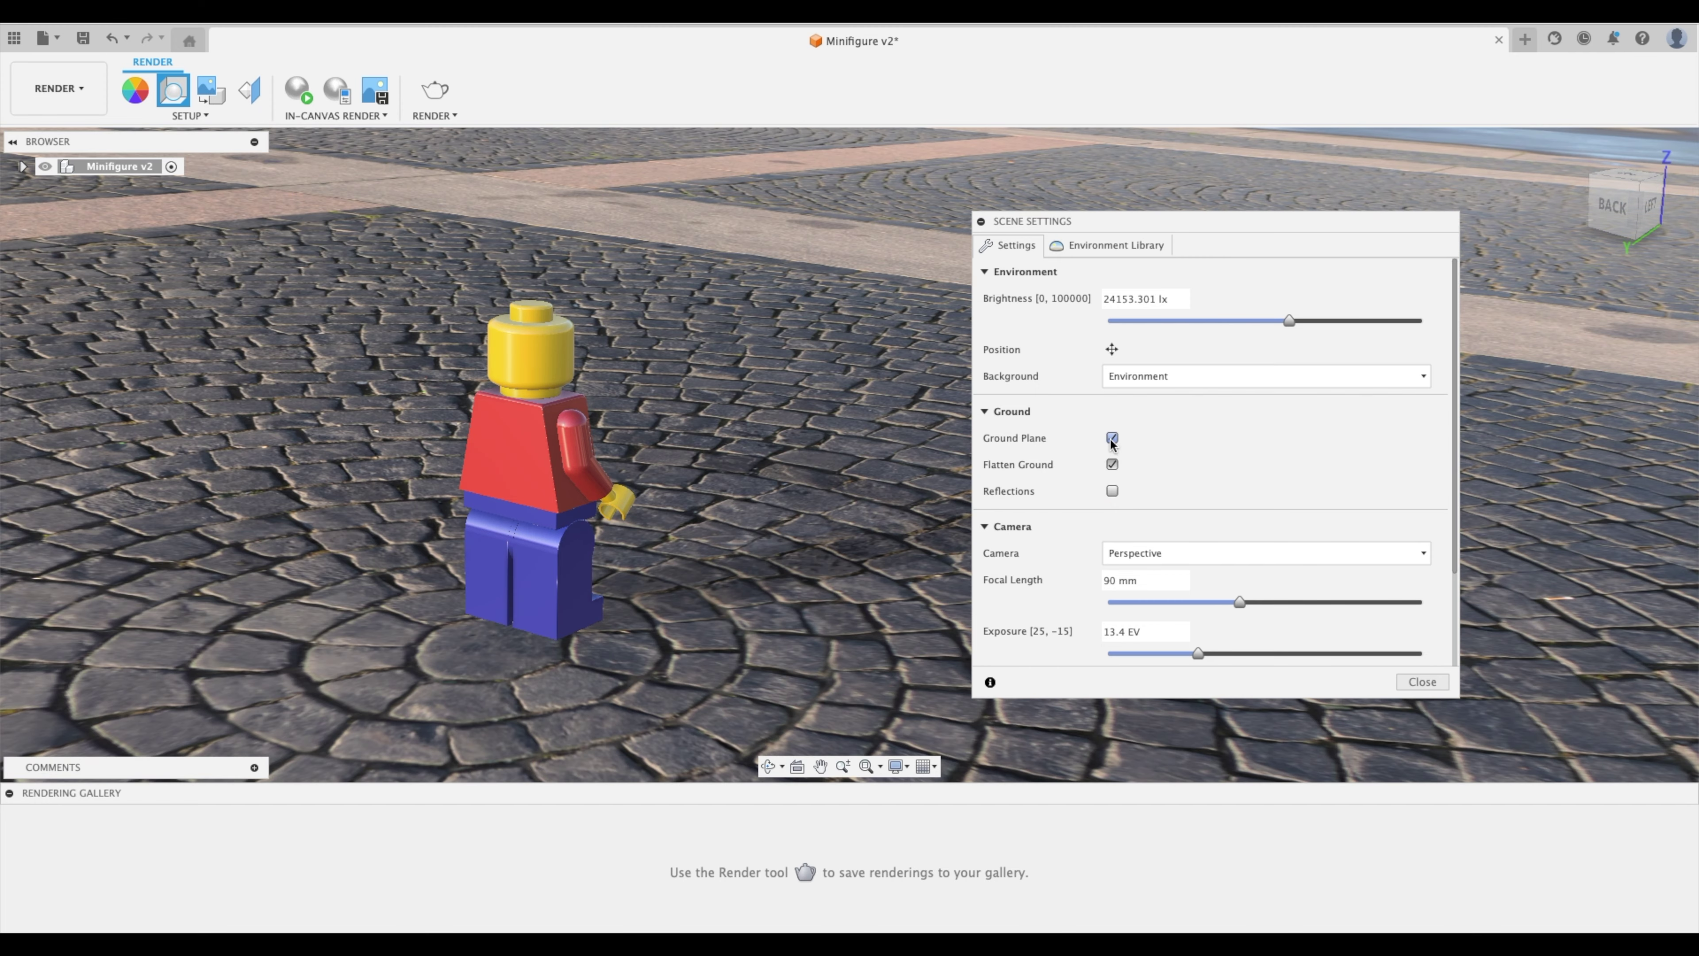
pyautogui.click(1112, 437)
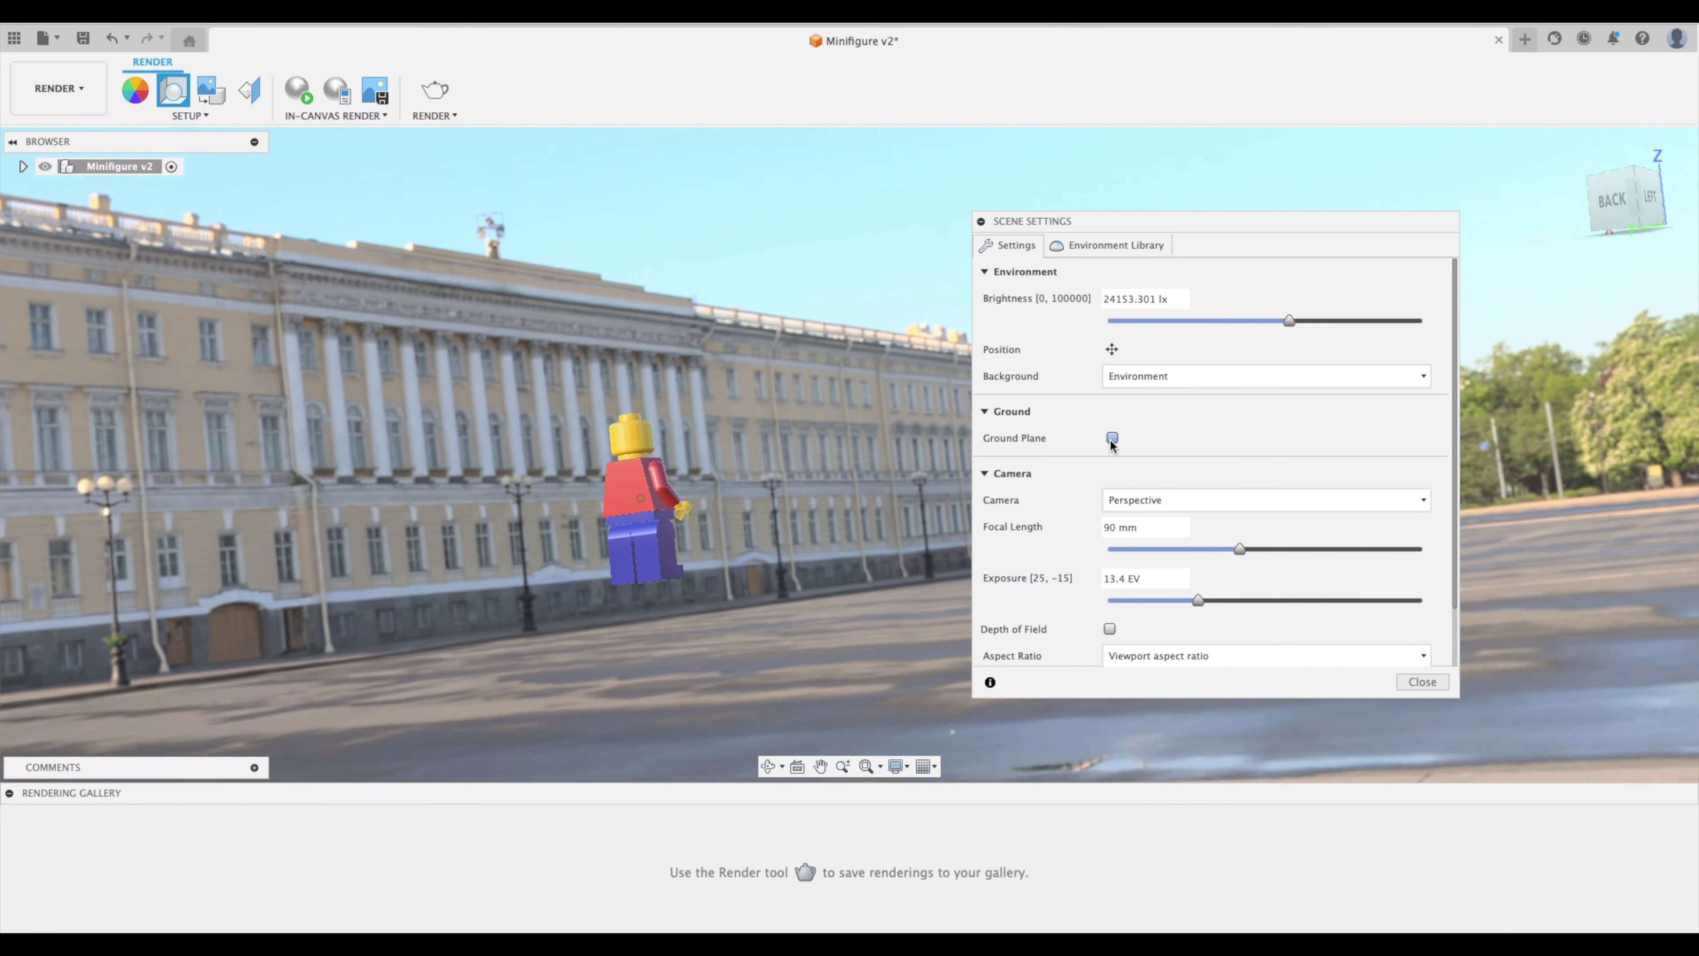
pyautogui.click(1111, 438)
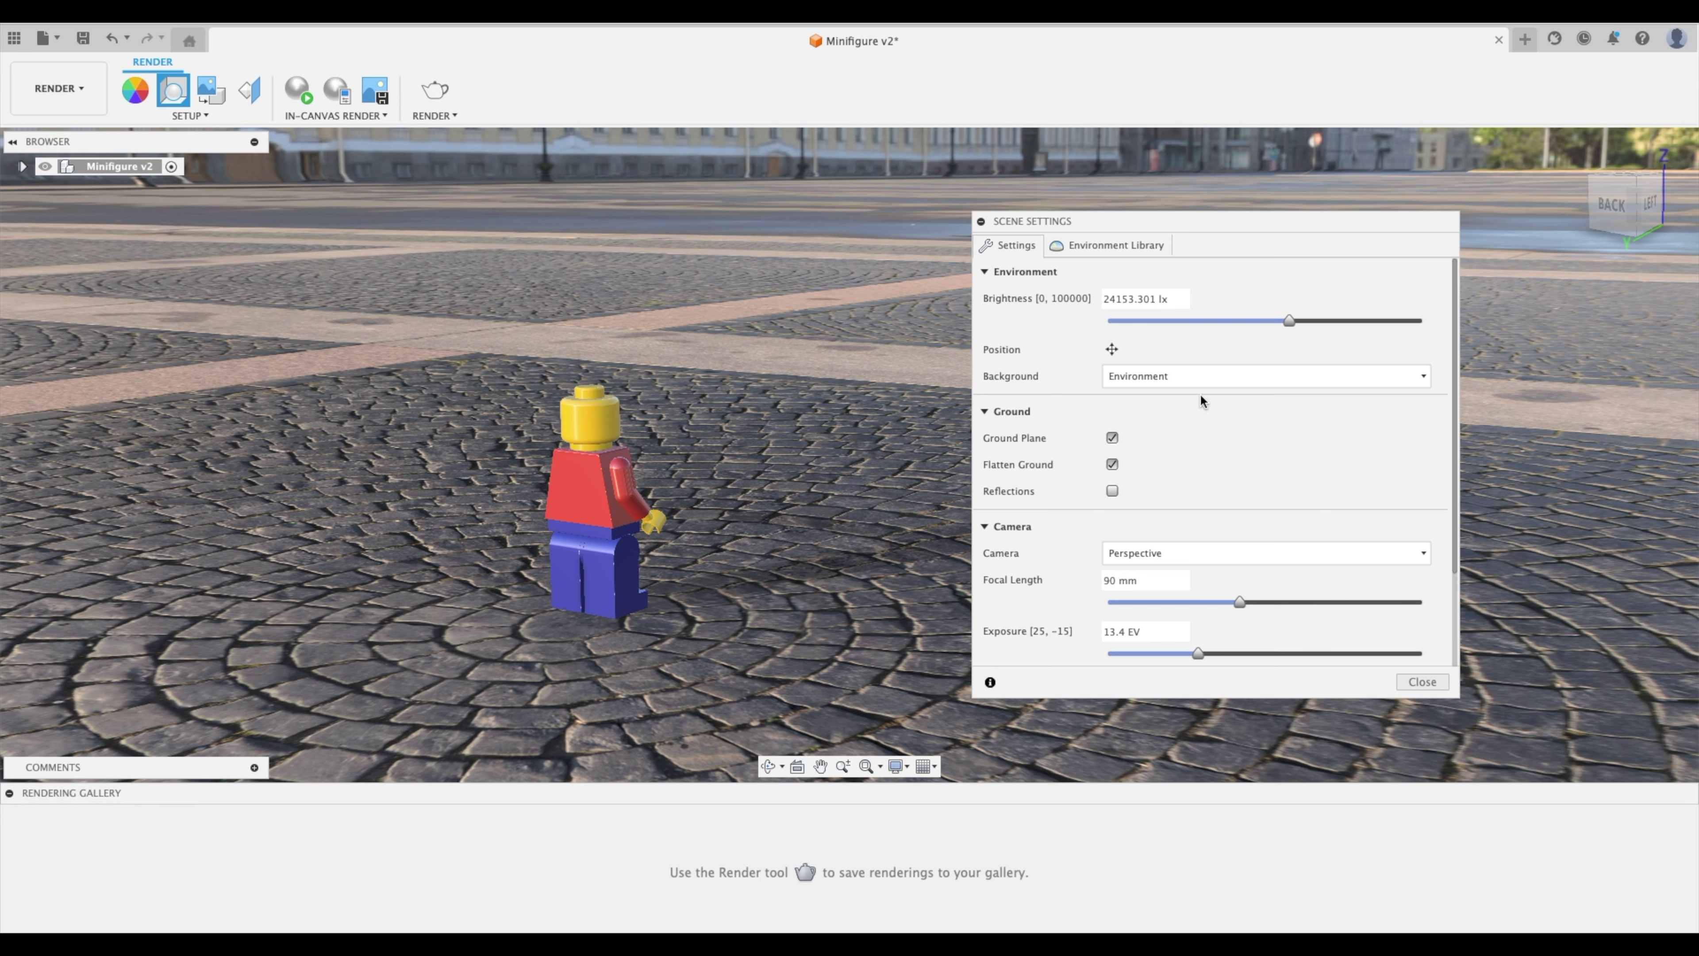
pyautogui.click(1112, 491)
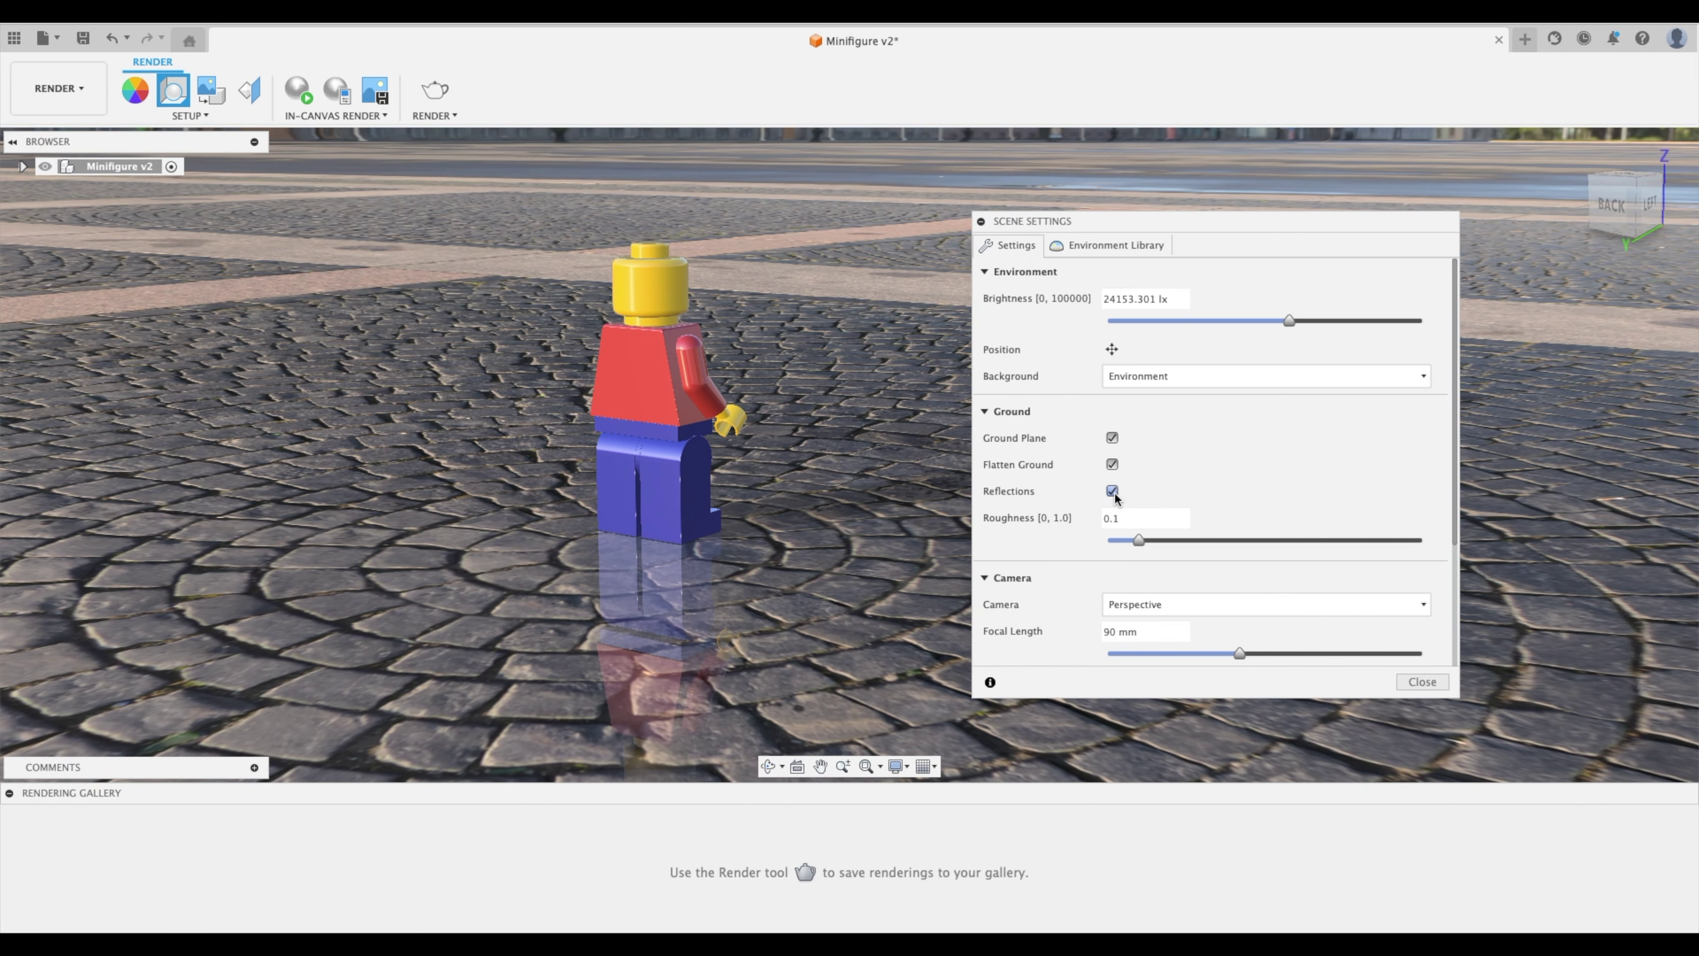
# Step: Try ground reflections at 0.7 roughness, leave reflections off, and bring up the Camera projection list
pyautogui.click(1112, 490)
pyautogui.click(1116, 489)
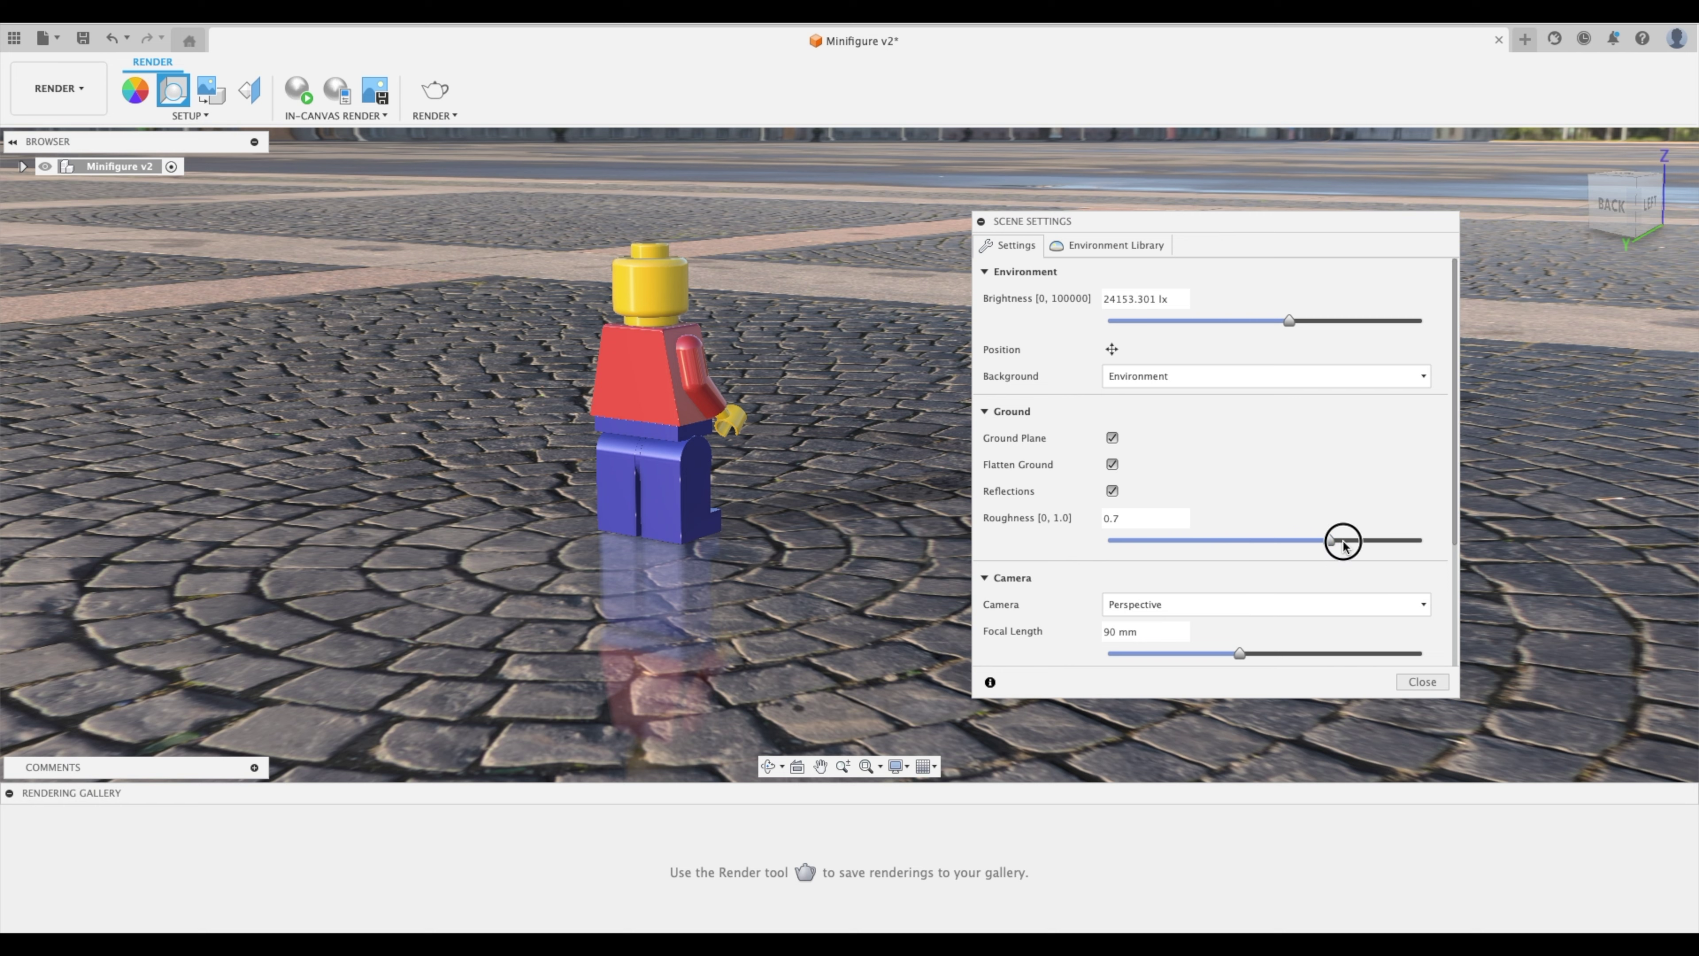
pyautogui.click(1112, 490)
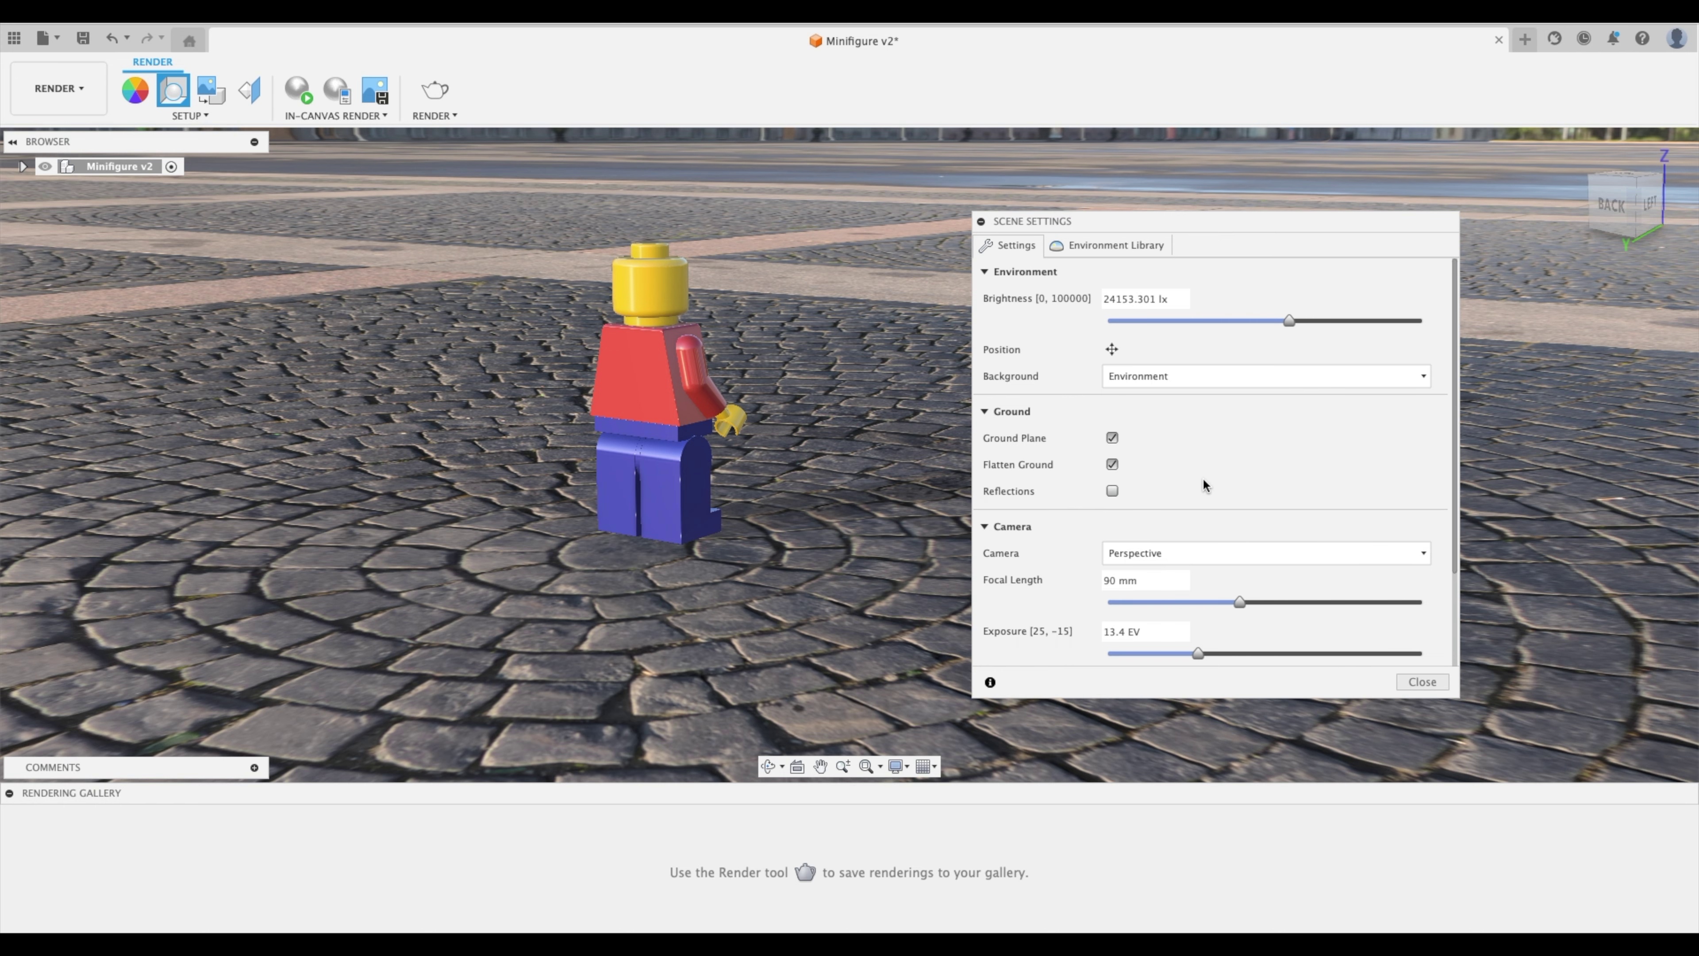
pyautogui.scroll(-1, 1070, 536)
pyautogui.click(1183, 500)
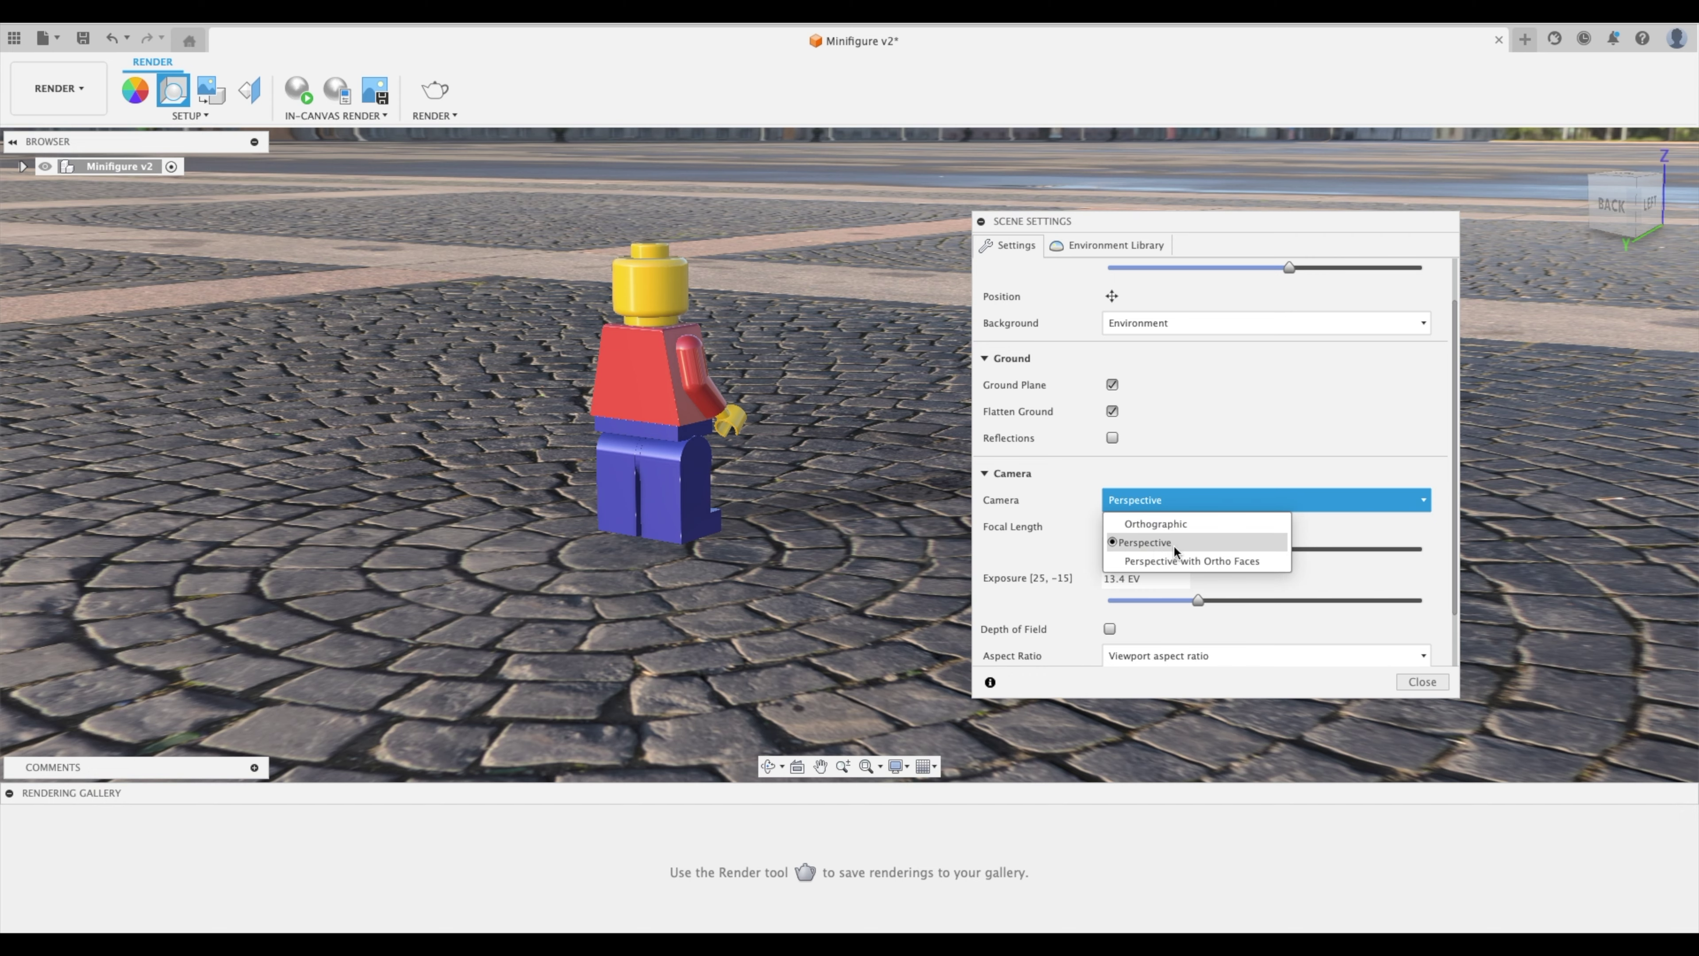
# Step: Compare Orthographic with Perspective, keep Perspective, and enable Depth of Field at 1.000 blur
pyautogui.click(1170, 525)
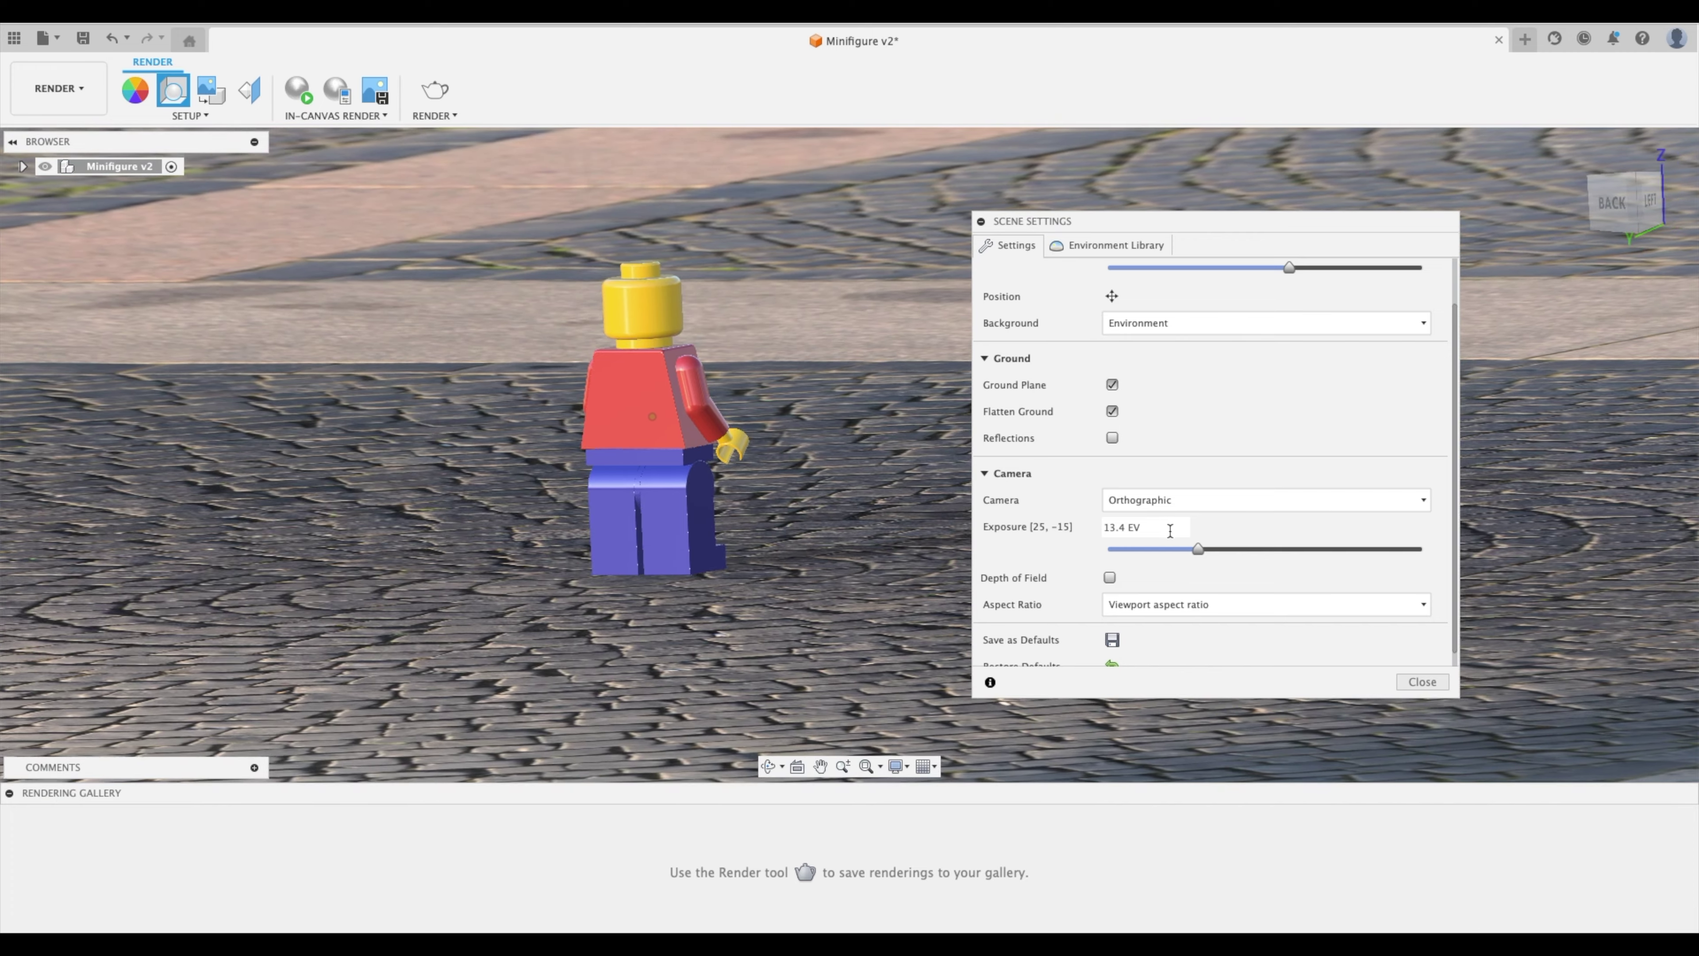
pyautogui.click(1172, 542)
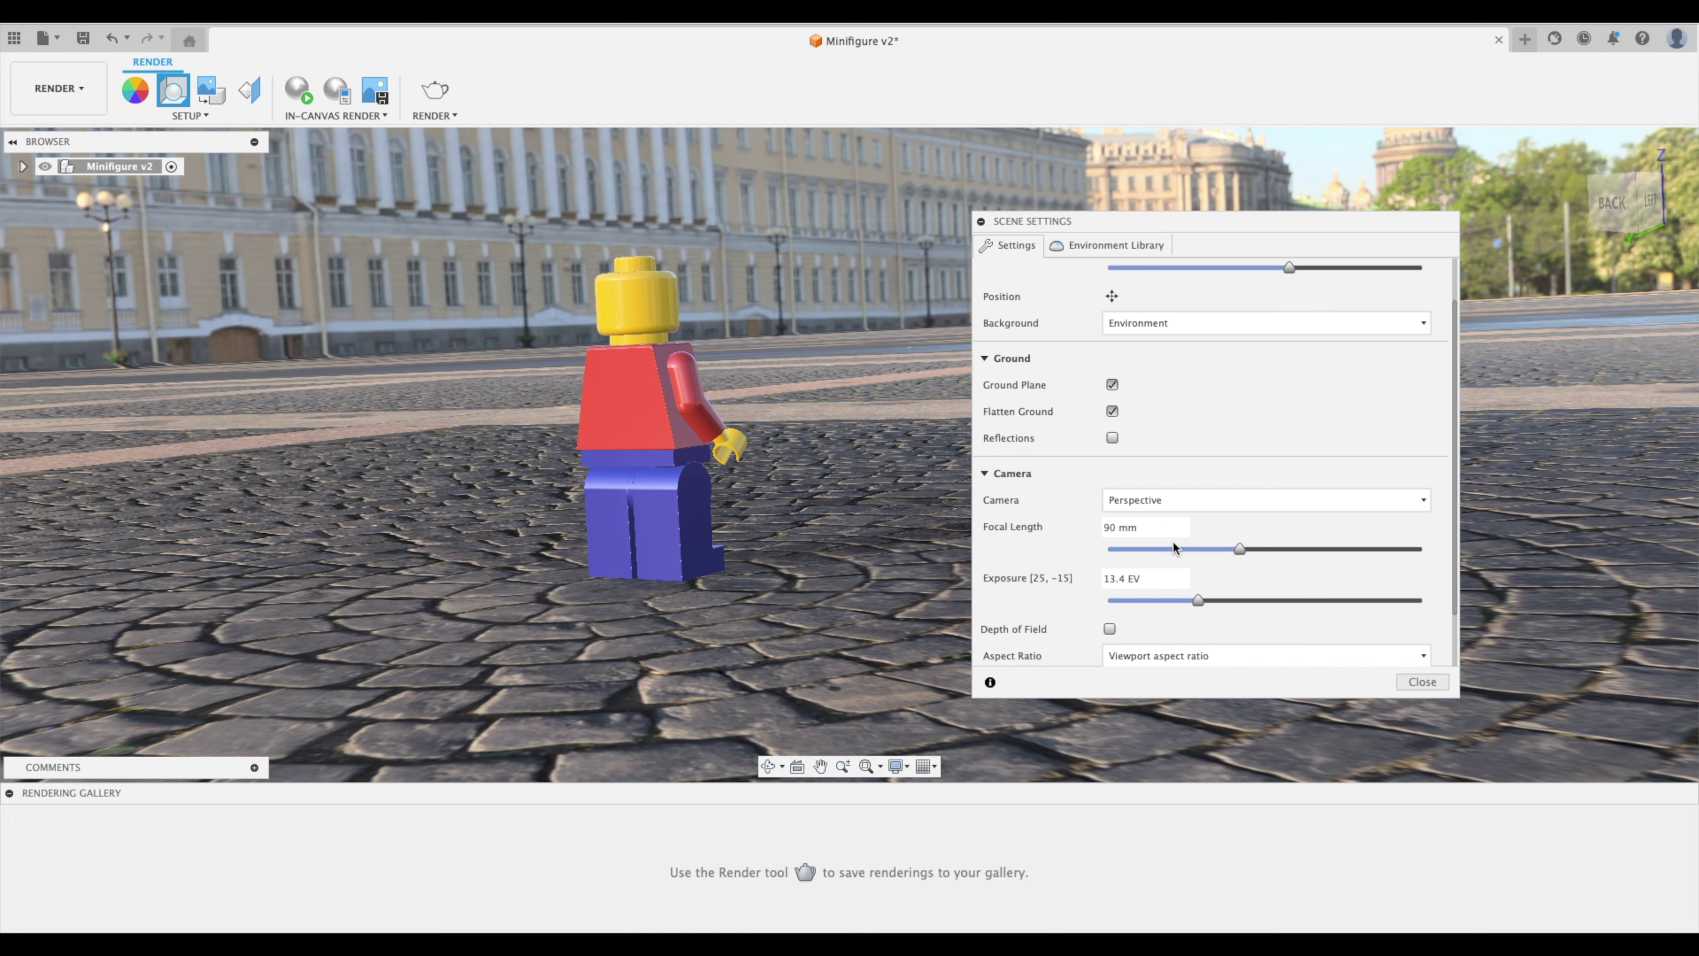
pyautogui.scroll(-2, 1037, 528)
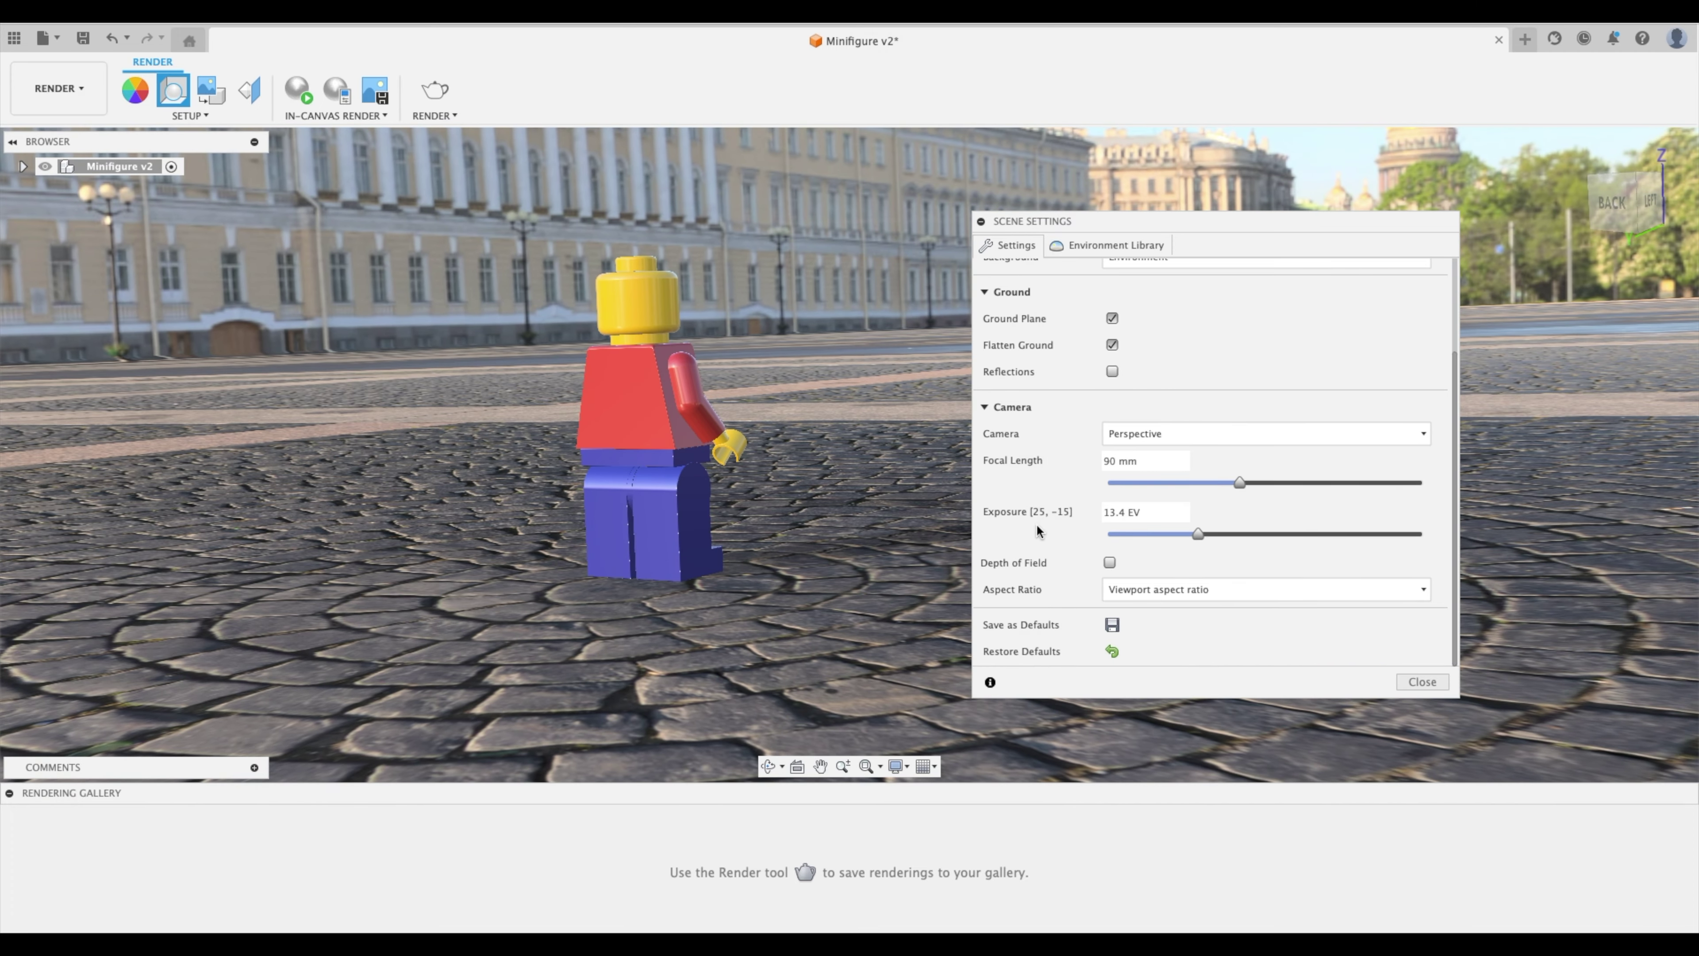
pyautogui.click(1110, 562)
pyautogui.scroll(1, 1116, 469)
# Step: Sweep the focal length between 12 mm and about 199 mm, settle near 49 mm, and close Scene Settings
pyautogui.moveTo(1240, 459); pyautogui.dragTo(1171, 458)
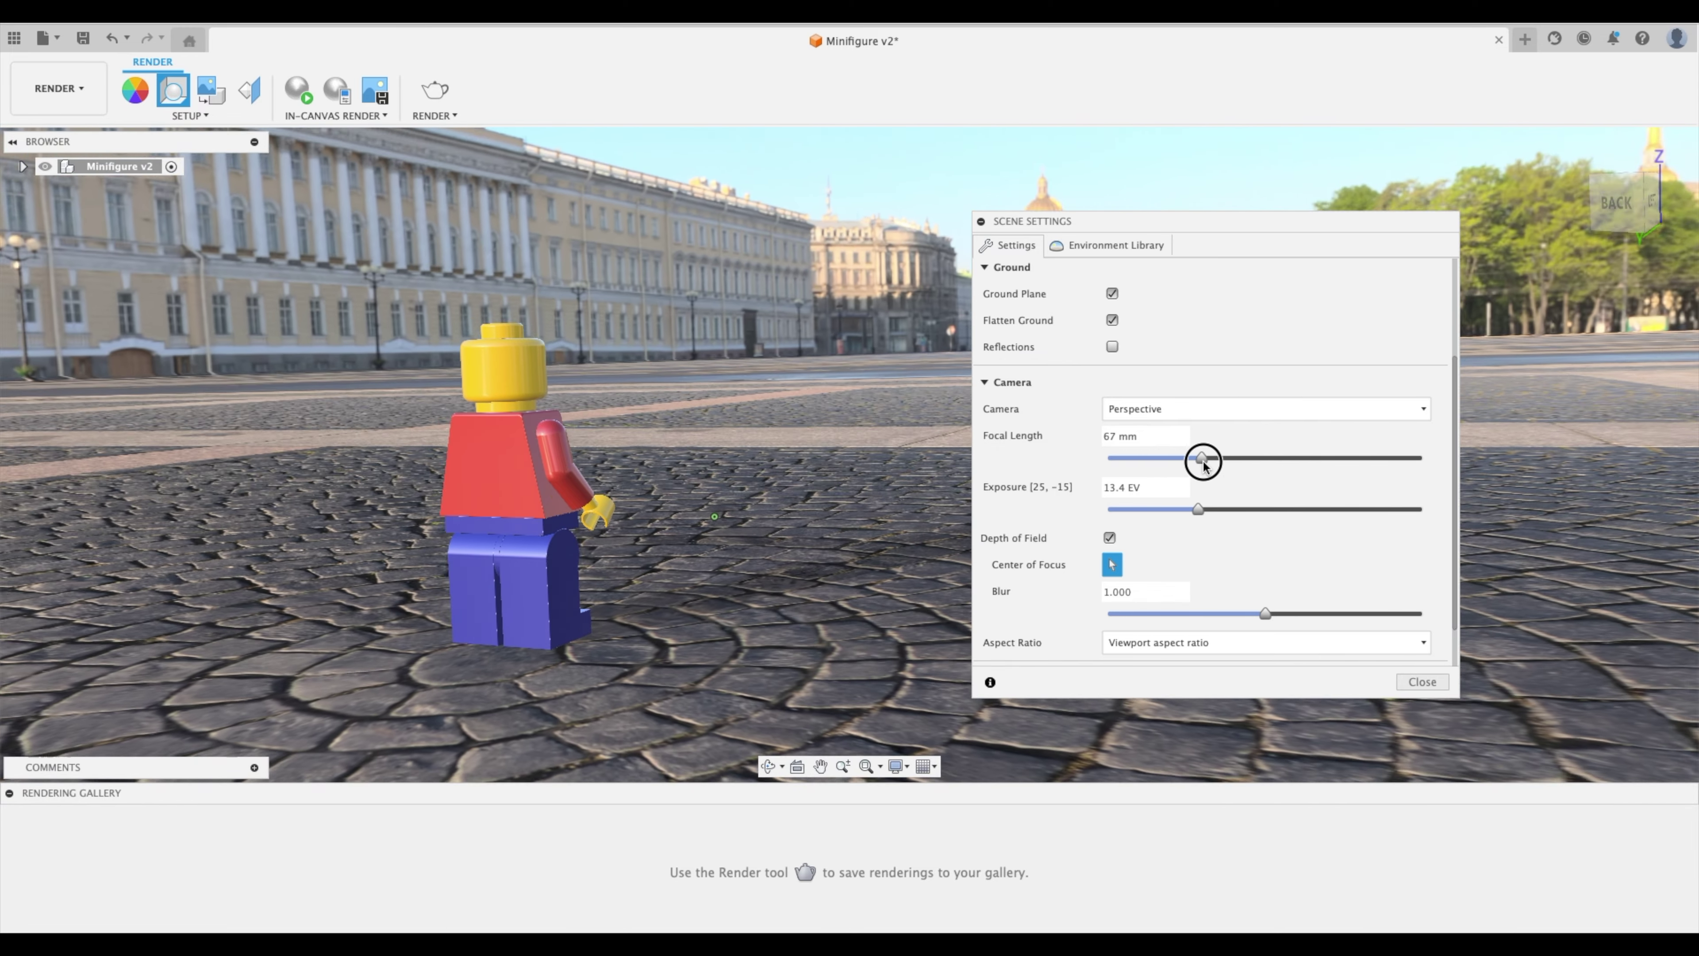
pyautogui.moveTo(1202, 460); pyautogui.dragTo(1315, 463)
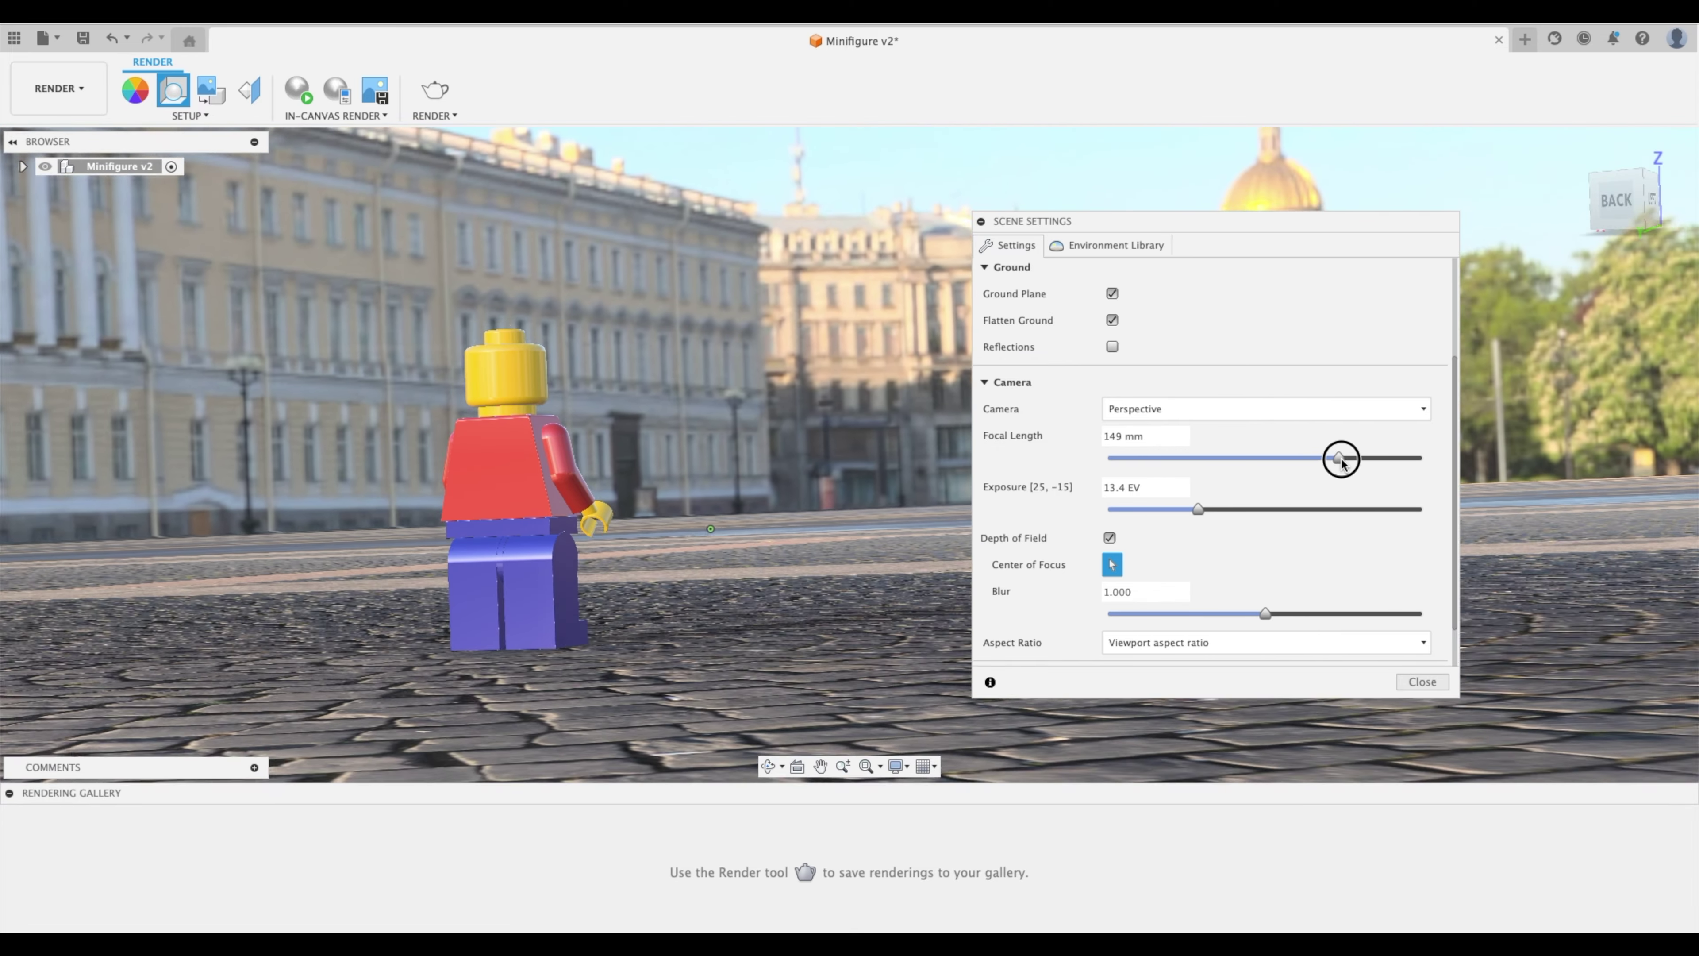
pyautogui.moveTo(1418, 461); pyautogui.dragTo(1130, 462)
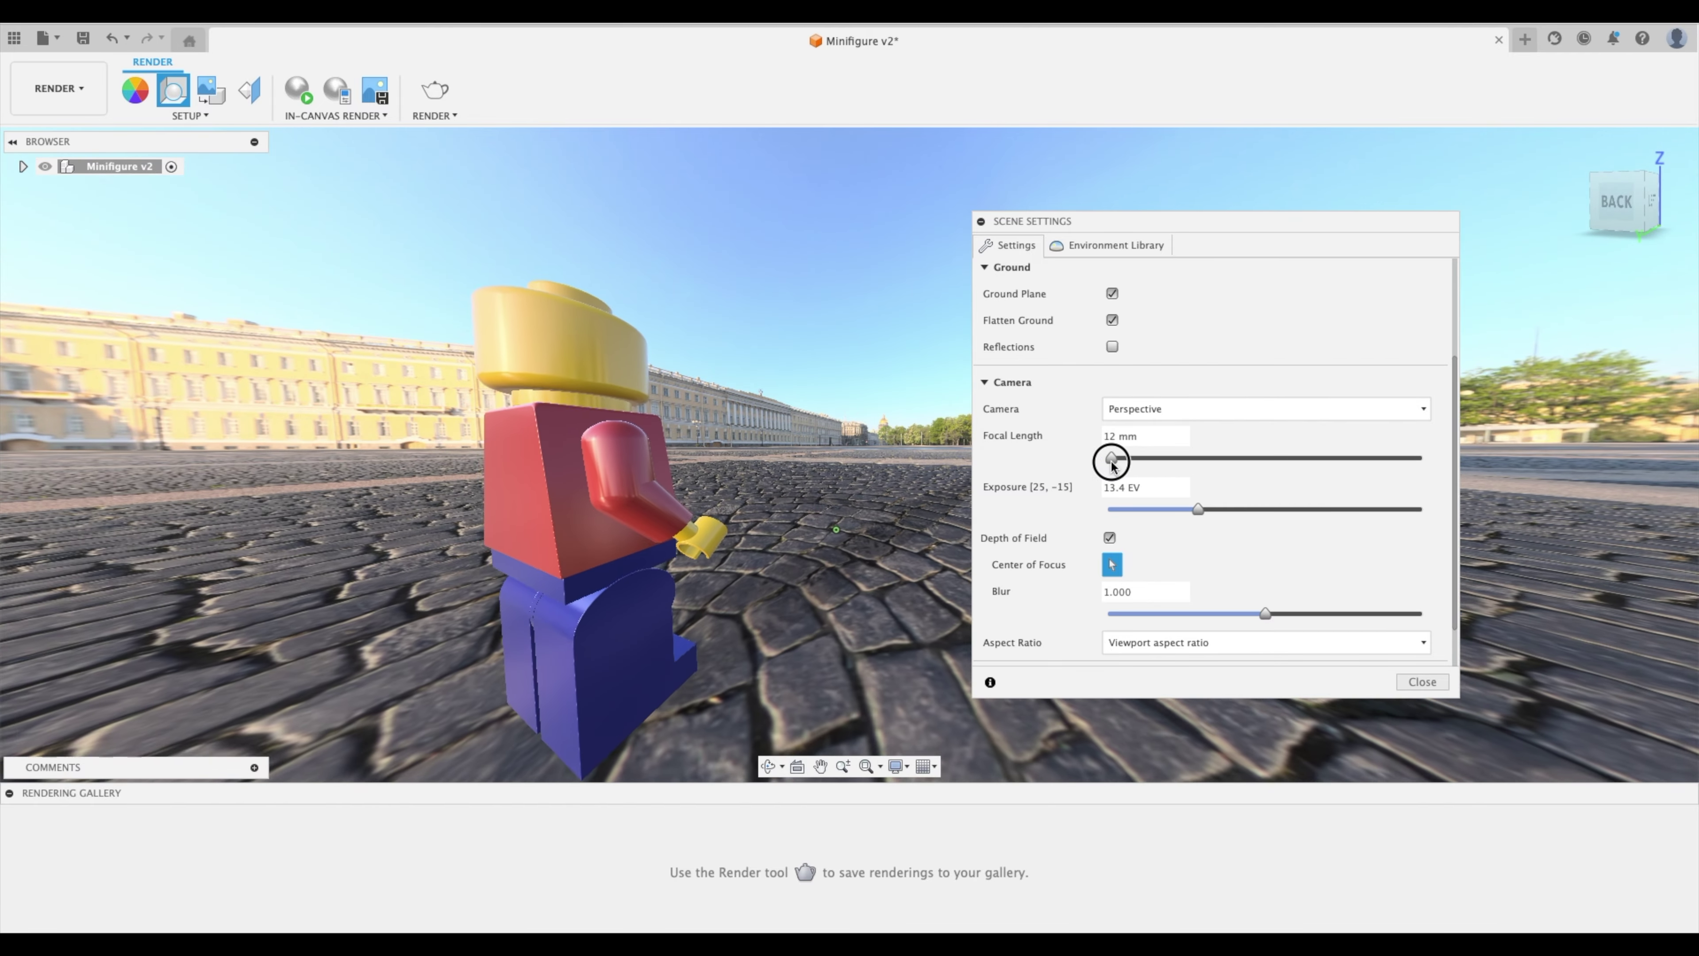
pyautogui.moveTo(1113, 462); pyautogui.dragTo(1161, 462)
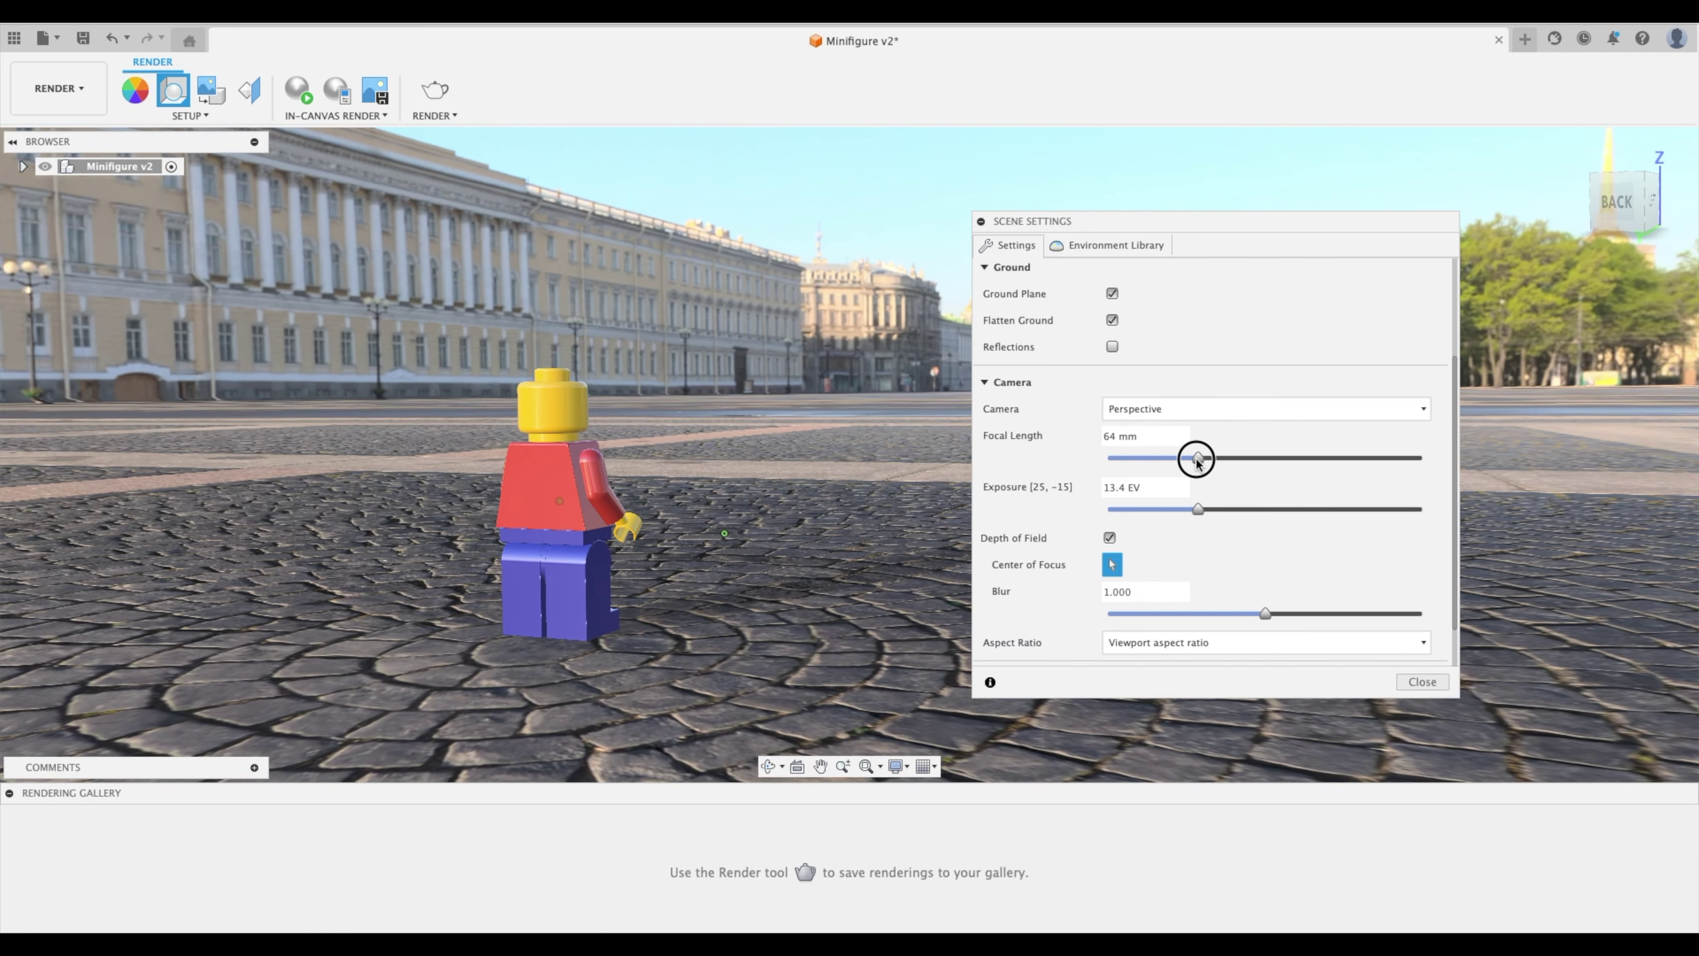
pyautogui.moveTo(1197, 462)
pyautogui.mouseDown()
pyautogui.moveTo(1154, 462)
pyautogui.moveTo(1175, 462)
pyautogui.mouseUp()
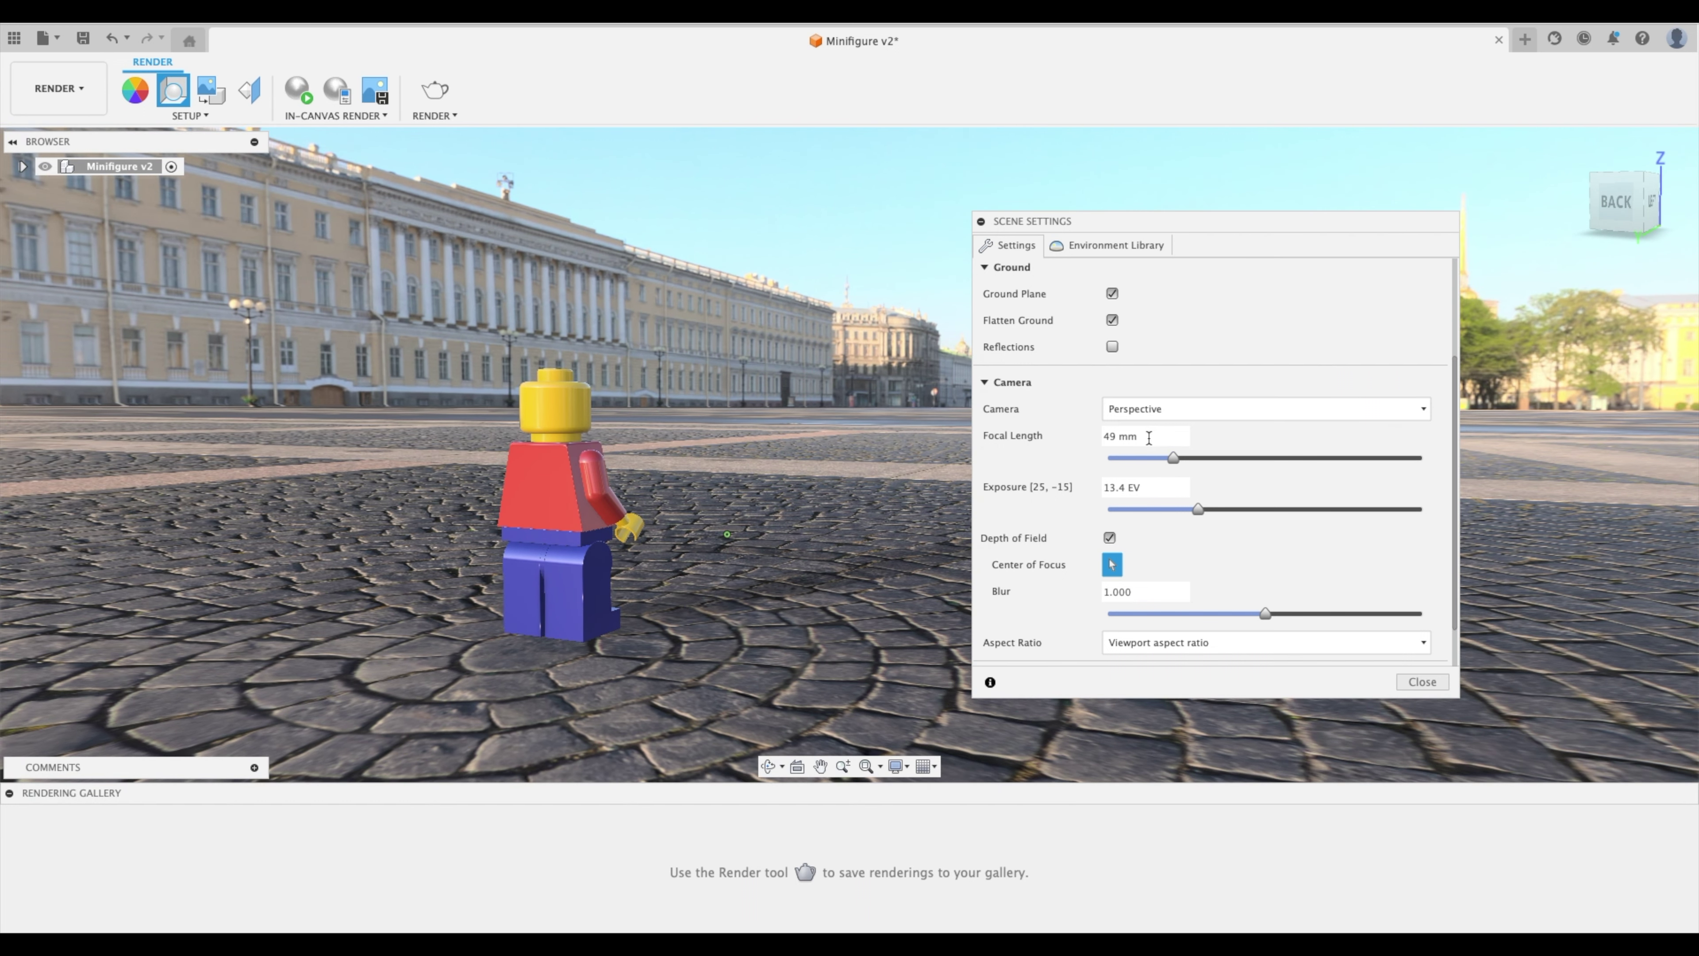
pyautogui.scroll(-2, 1041, 442)
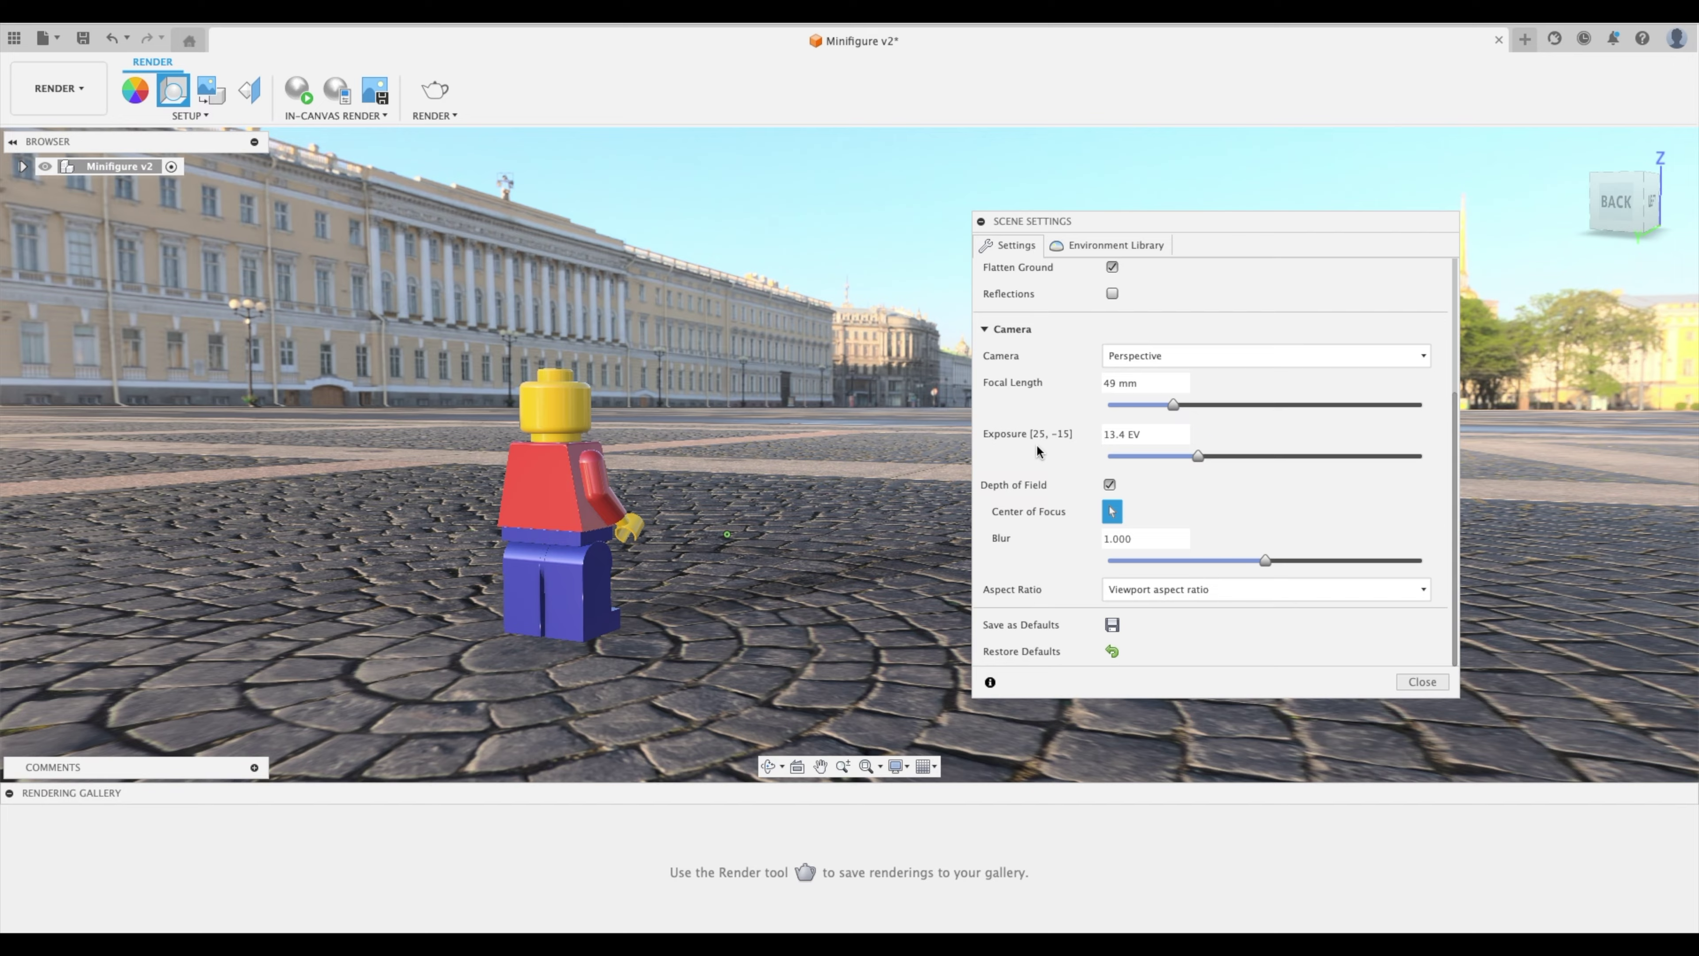
pyautogui.scroll(5, 771, 421)
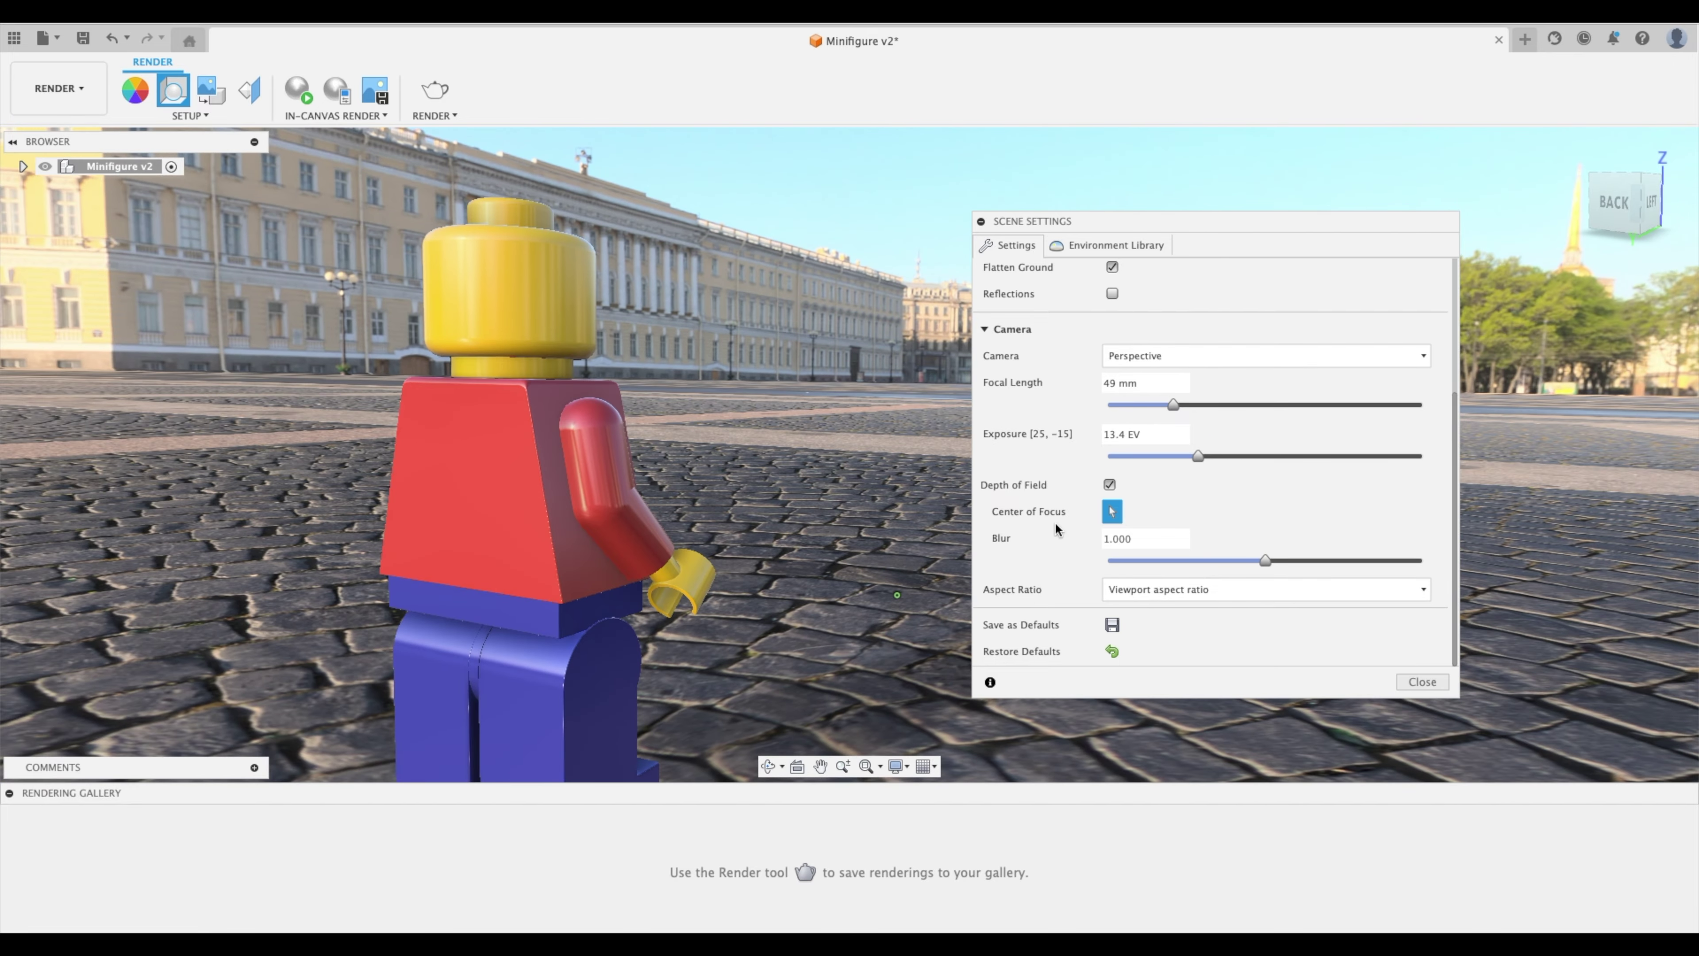
pyautogui.scroll(6, 1024, 540)
pyautogui.scroll(3, 1023, 541)
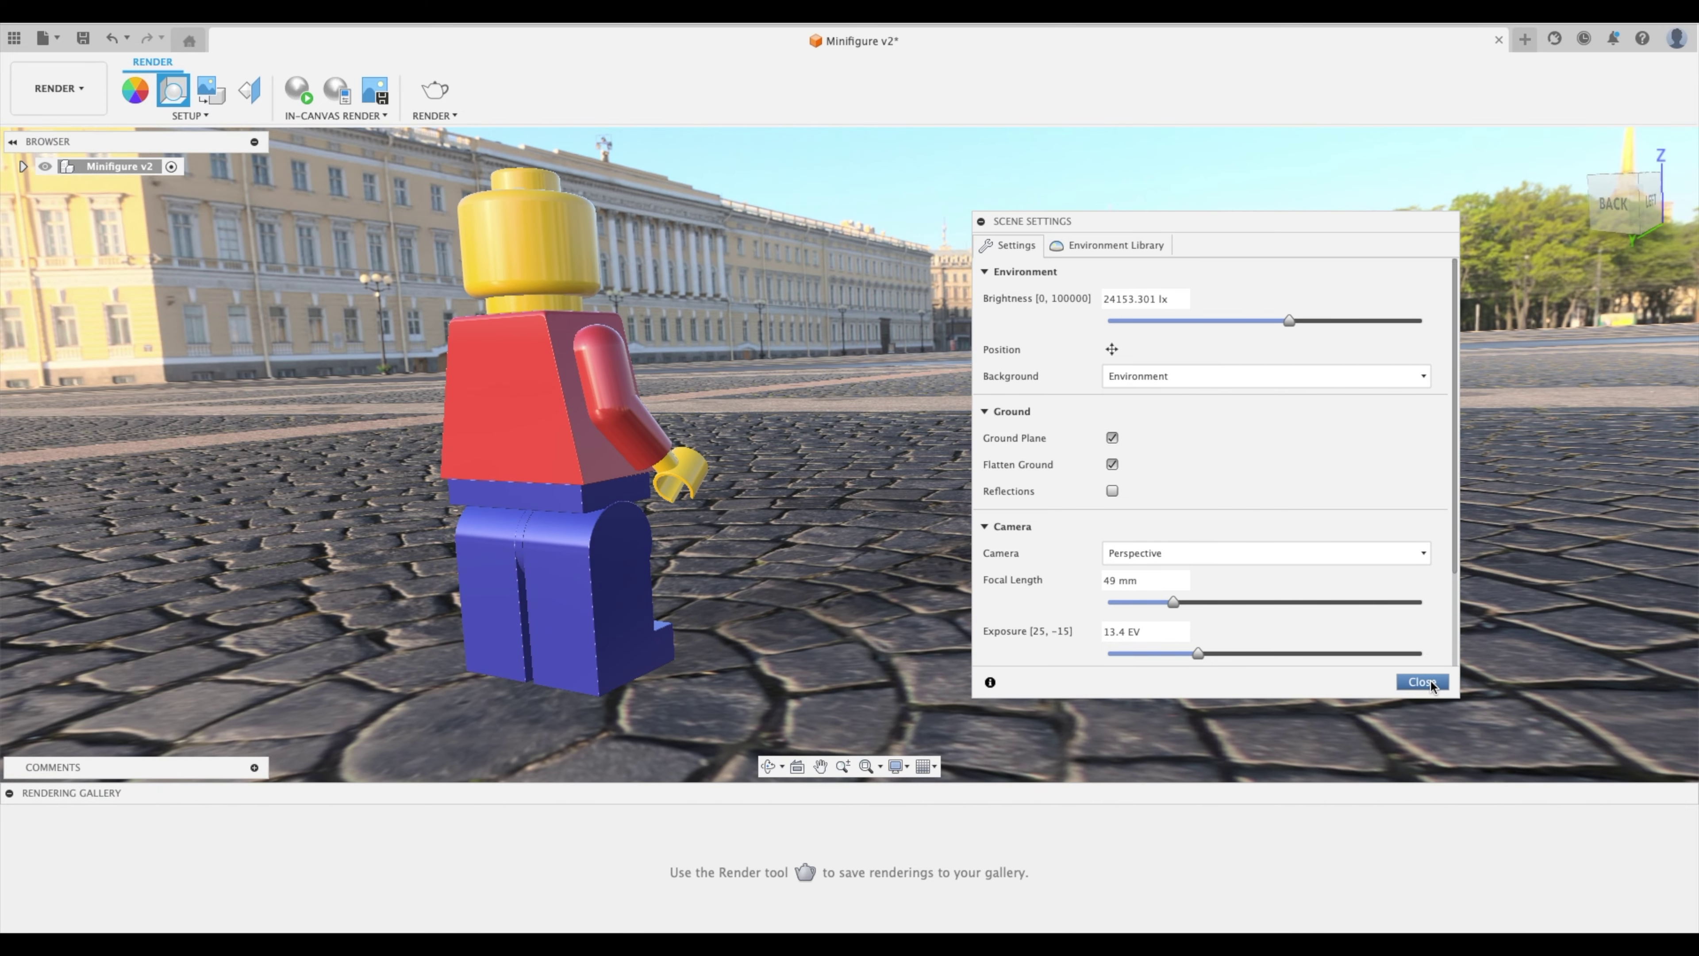
pyautogui.click(1423, 681)
# Step: Swing both of the minifigure's legs forward at the hips into a mid-stride pose
pyautogui.keyDown('shift'); pyautogui.moveTo(1073, 587); pyautogui.dragTo(966, 559, button='middle'); pyautogui.keyUp('shift')
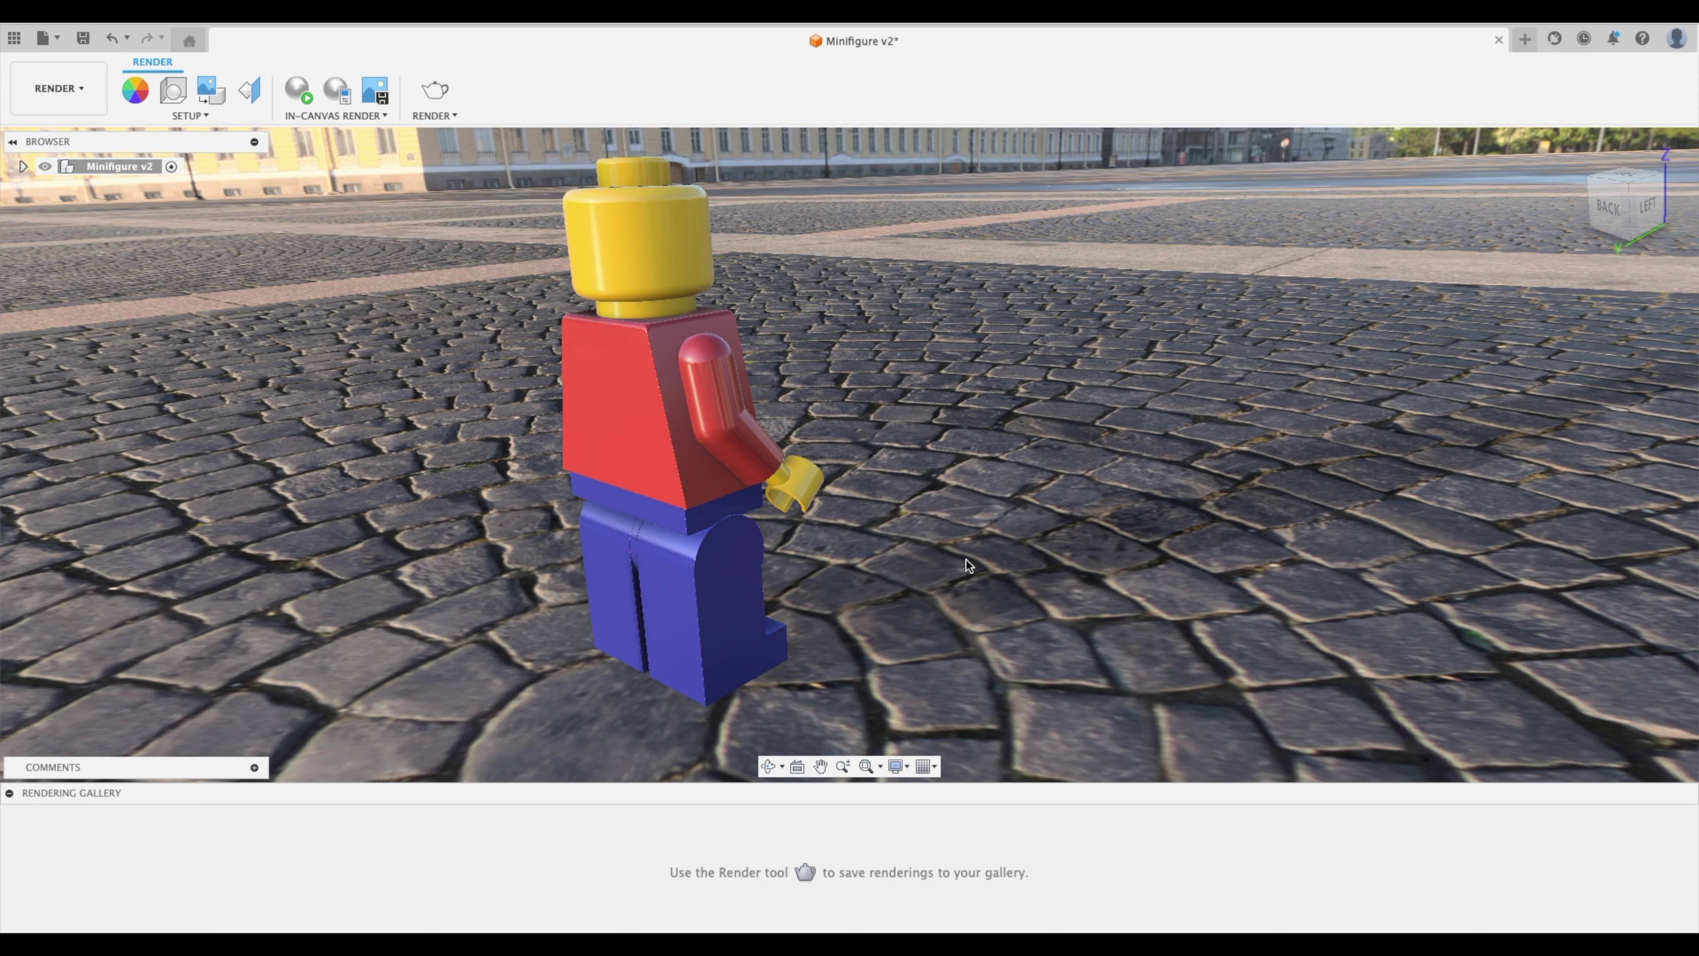
pyautogui.moveTo(750, 652); pyautogui.dragTo(796, 536)
pyautogui.moveTo(656, 632); pyautogui.dragTo(754, 535)
pyautogui.keyDown('shift'); pyautogui.moveTo(873, 649); pyautogui.dragTo(766, 649, button='middle'); pyautogui.keyUp('shift')
pyautogui.moveTo(764, 648); pyautogui.dragTo(816, 608)
pyautogui.keyDown('shift'); pyautogui.moveTo(816, 607); pyautogui.dragTo(789, 466, button='middle'); pyautogui.keyUp('shift')
# Step: Raise the minifigure's arm at the shoulder and frame it from a low angle
pyautogui.moveTo(790, 467); pyautogui.dragTo(834, 388)
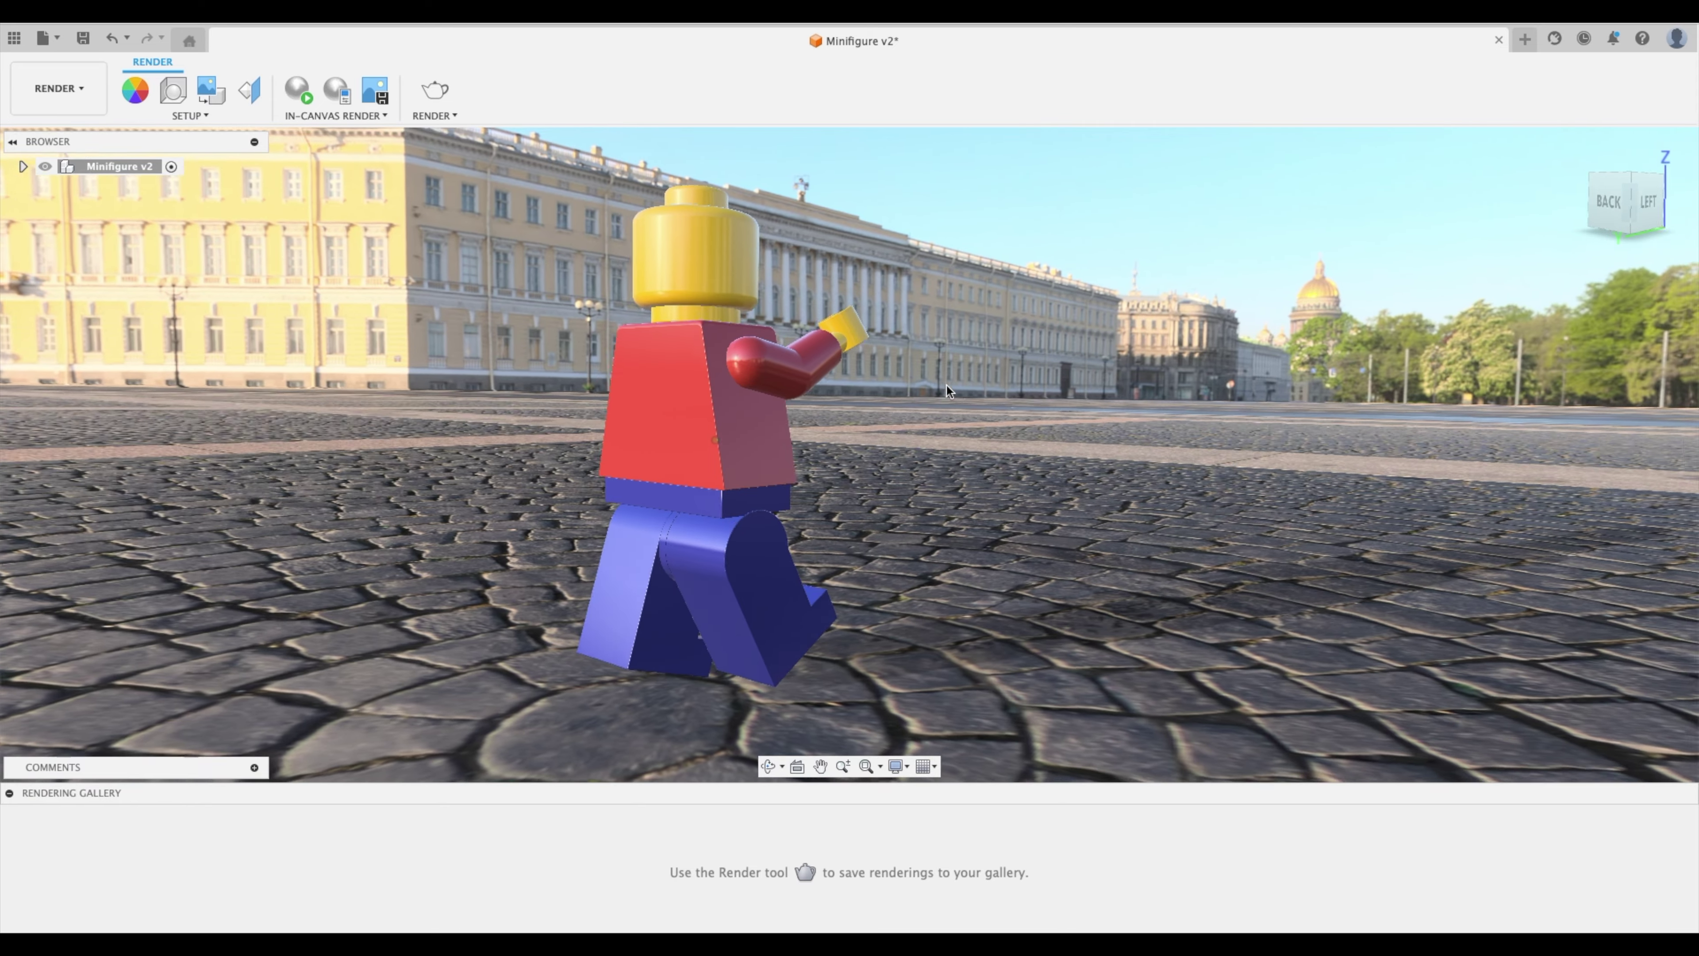
pyautogui.keyDown('shift'); pyautogui.moveTo(946, 384); pyautogui.dragTo(892, 383, button='middle'); pyautogui.keyUp('shift')
pyautogui.keyDown('shift'); pyautogui.hscroll(5, 896, 388); pyautogui.keyUp('shift')
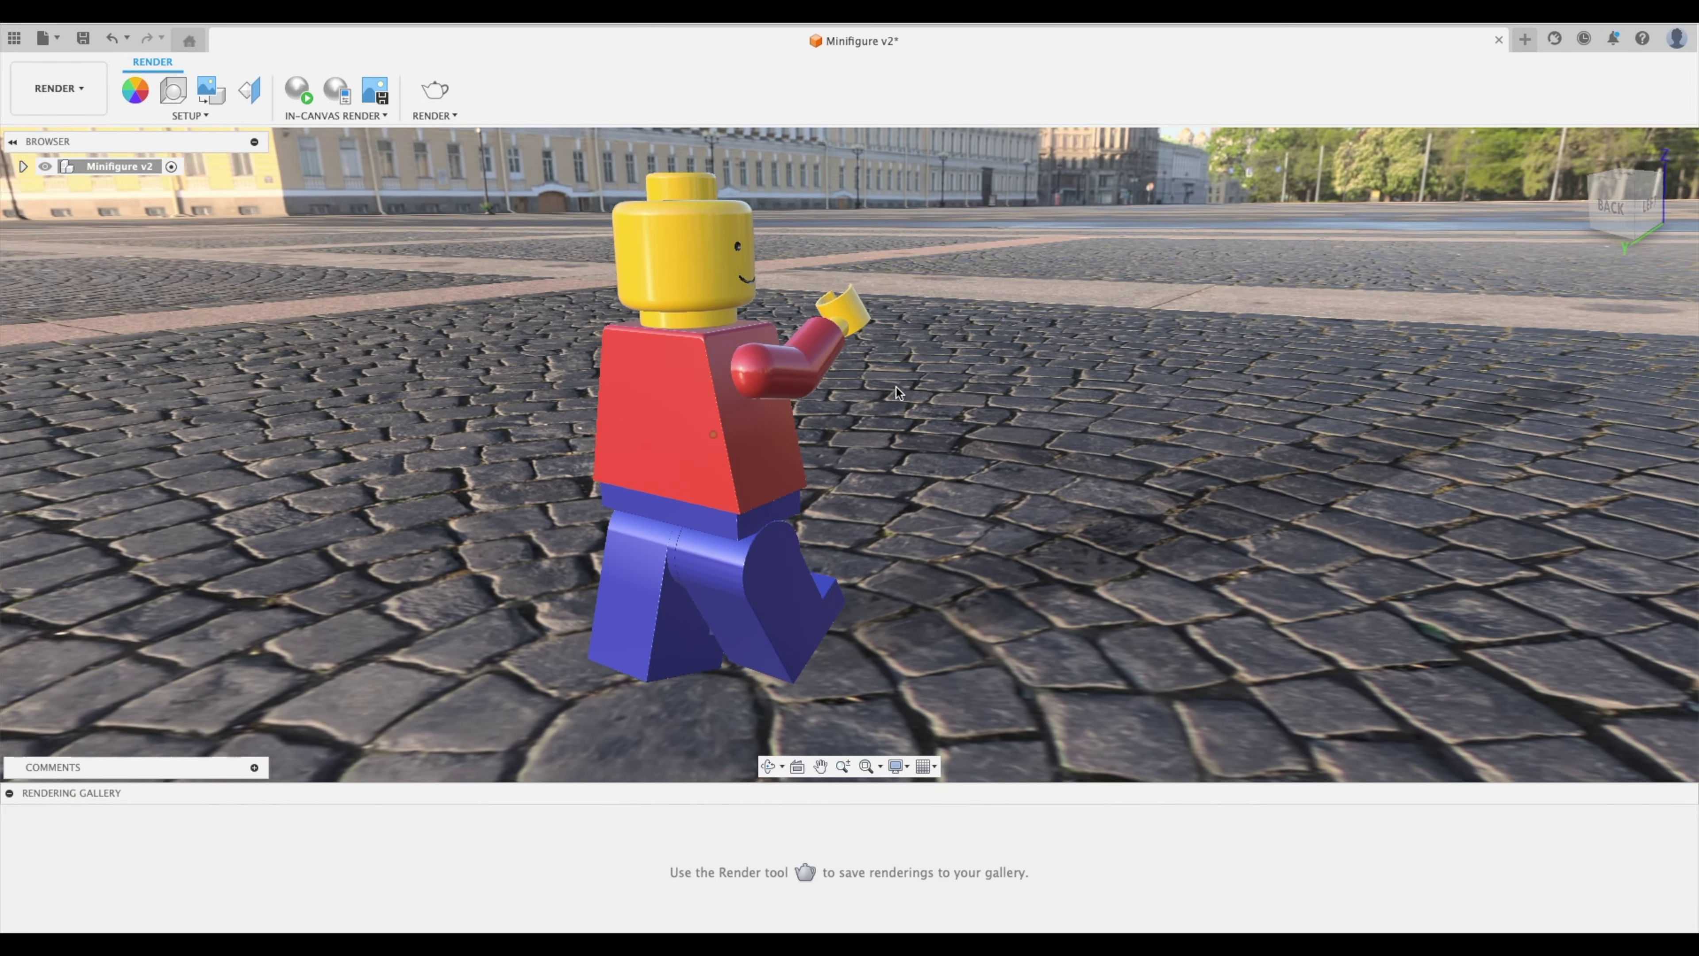
pyautogui.keyDown('shift'); pyautogui.scroll(5, 896, 388); pyautogui.keyUp('shift')
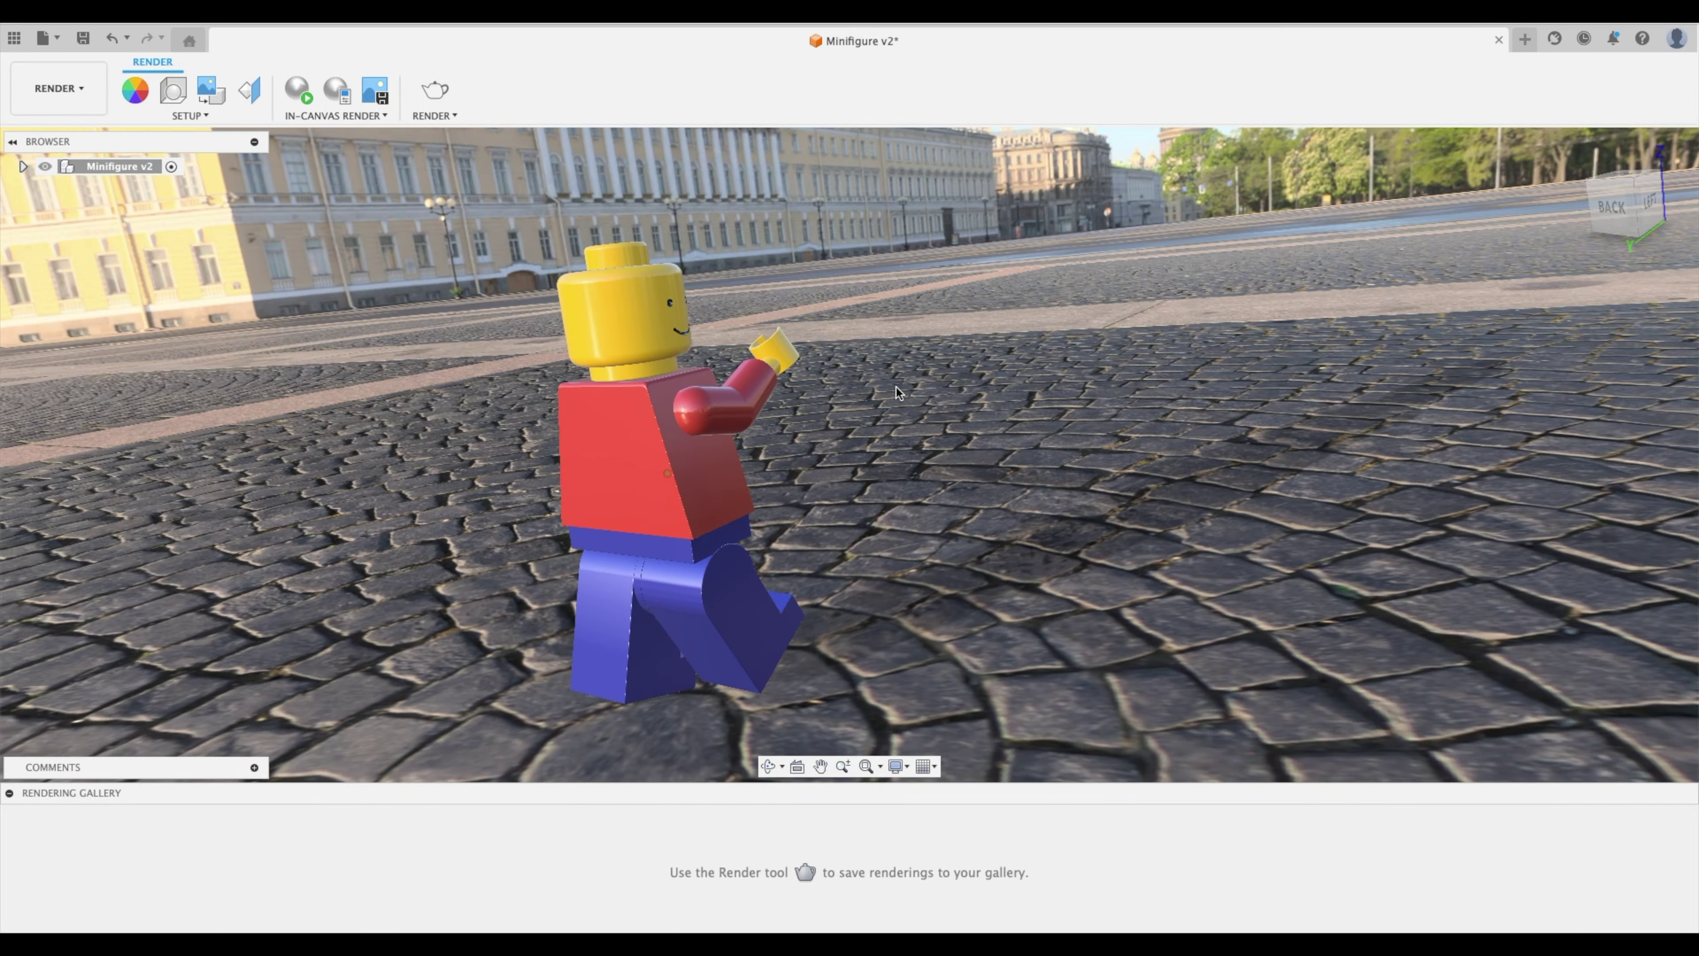
pyautogui.keyDown('shift'); pyautogui.scroll(5, 895, 388); pyautogui.keyUp('shift')
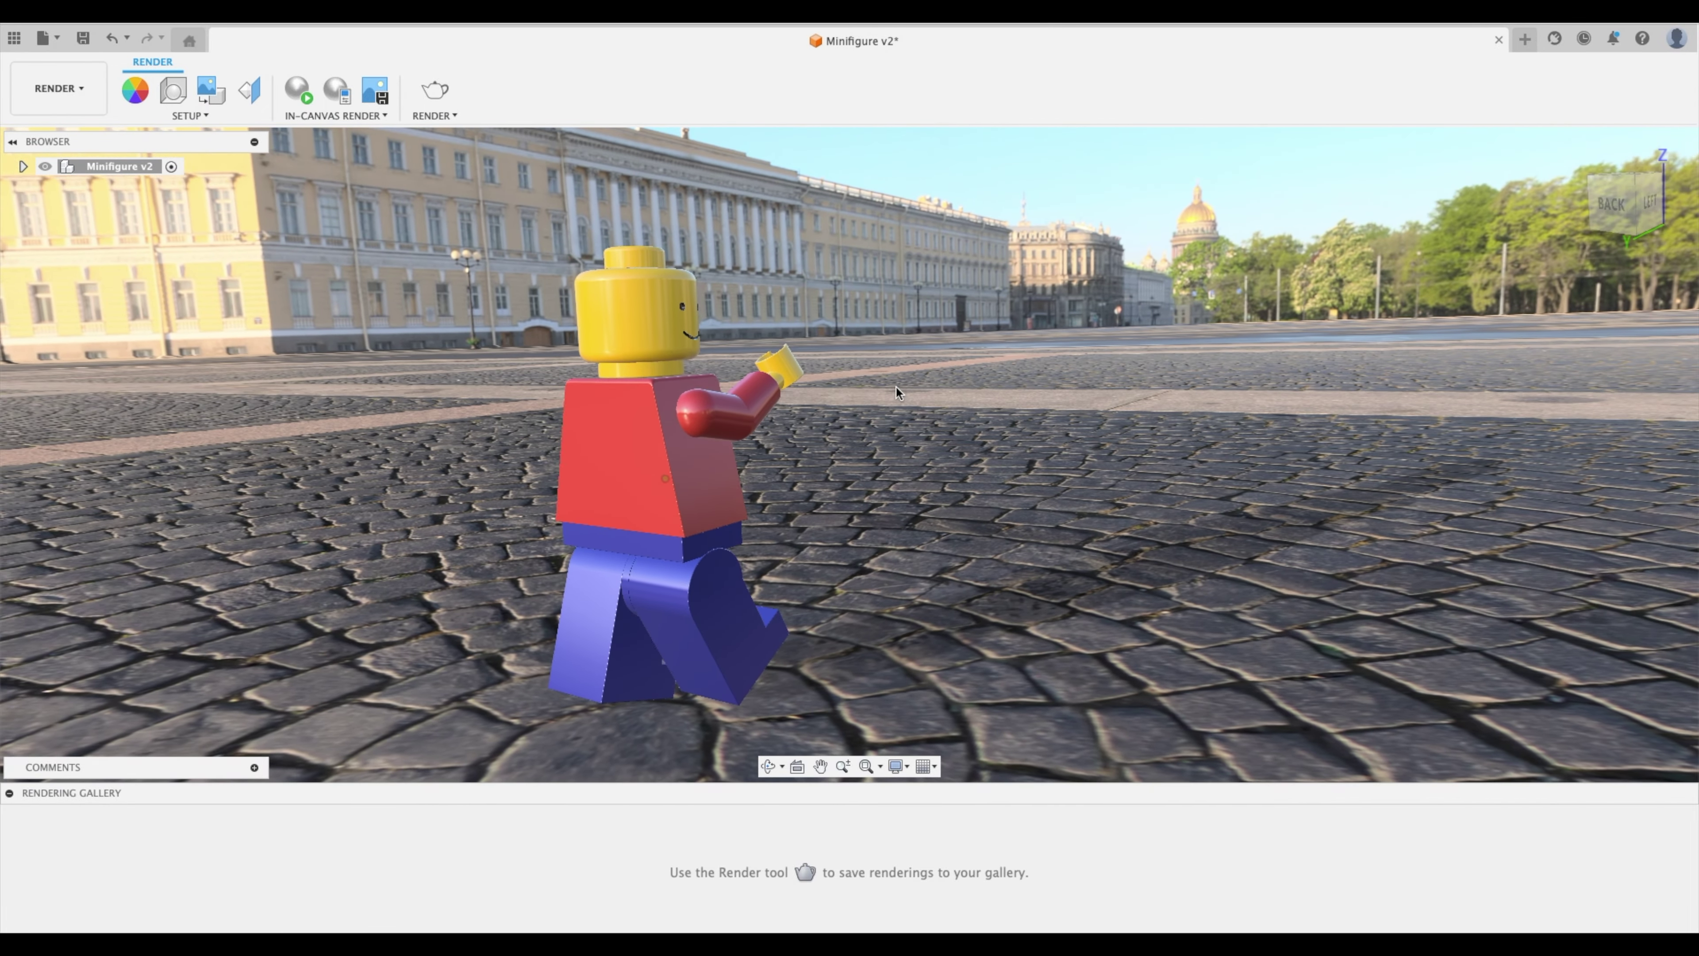
pyautogui.keyDown('shift'); pyautogui.scroll(4, 895, 392); pyautogui.keyUp('shift')
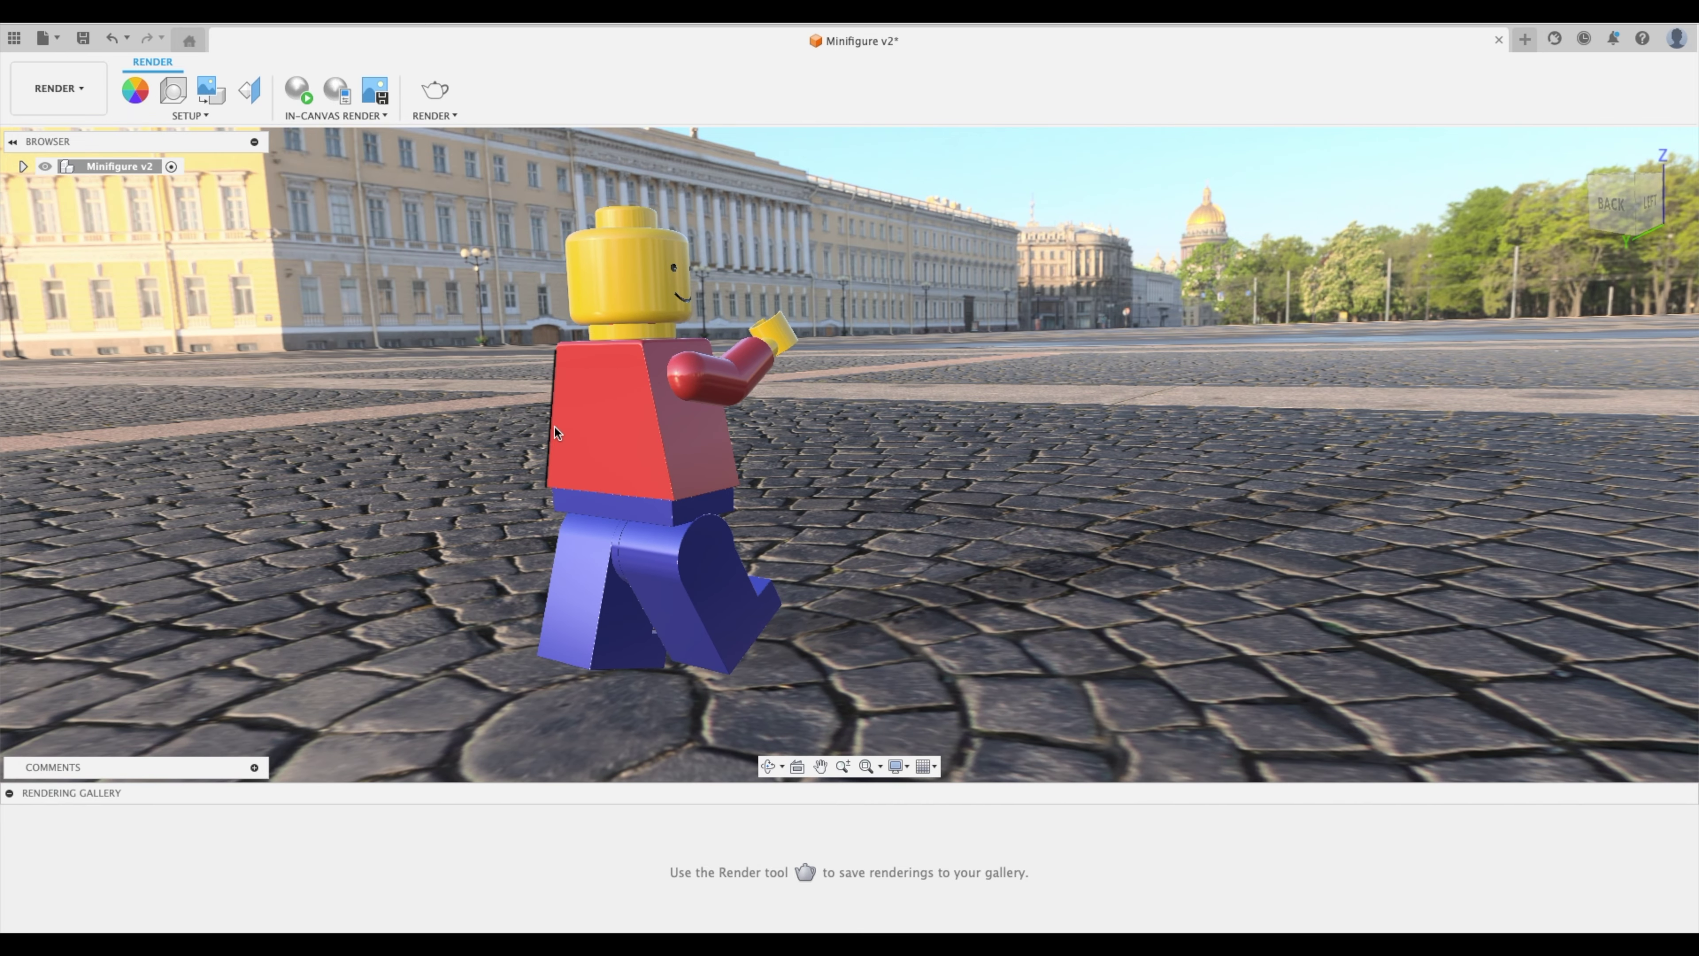
pyautogui.click(22, 166)
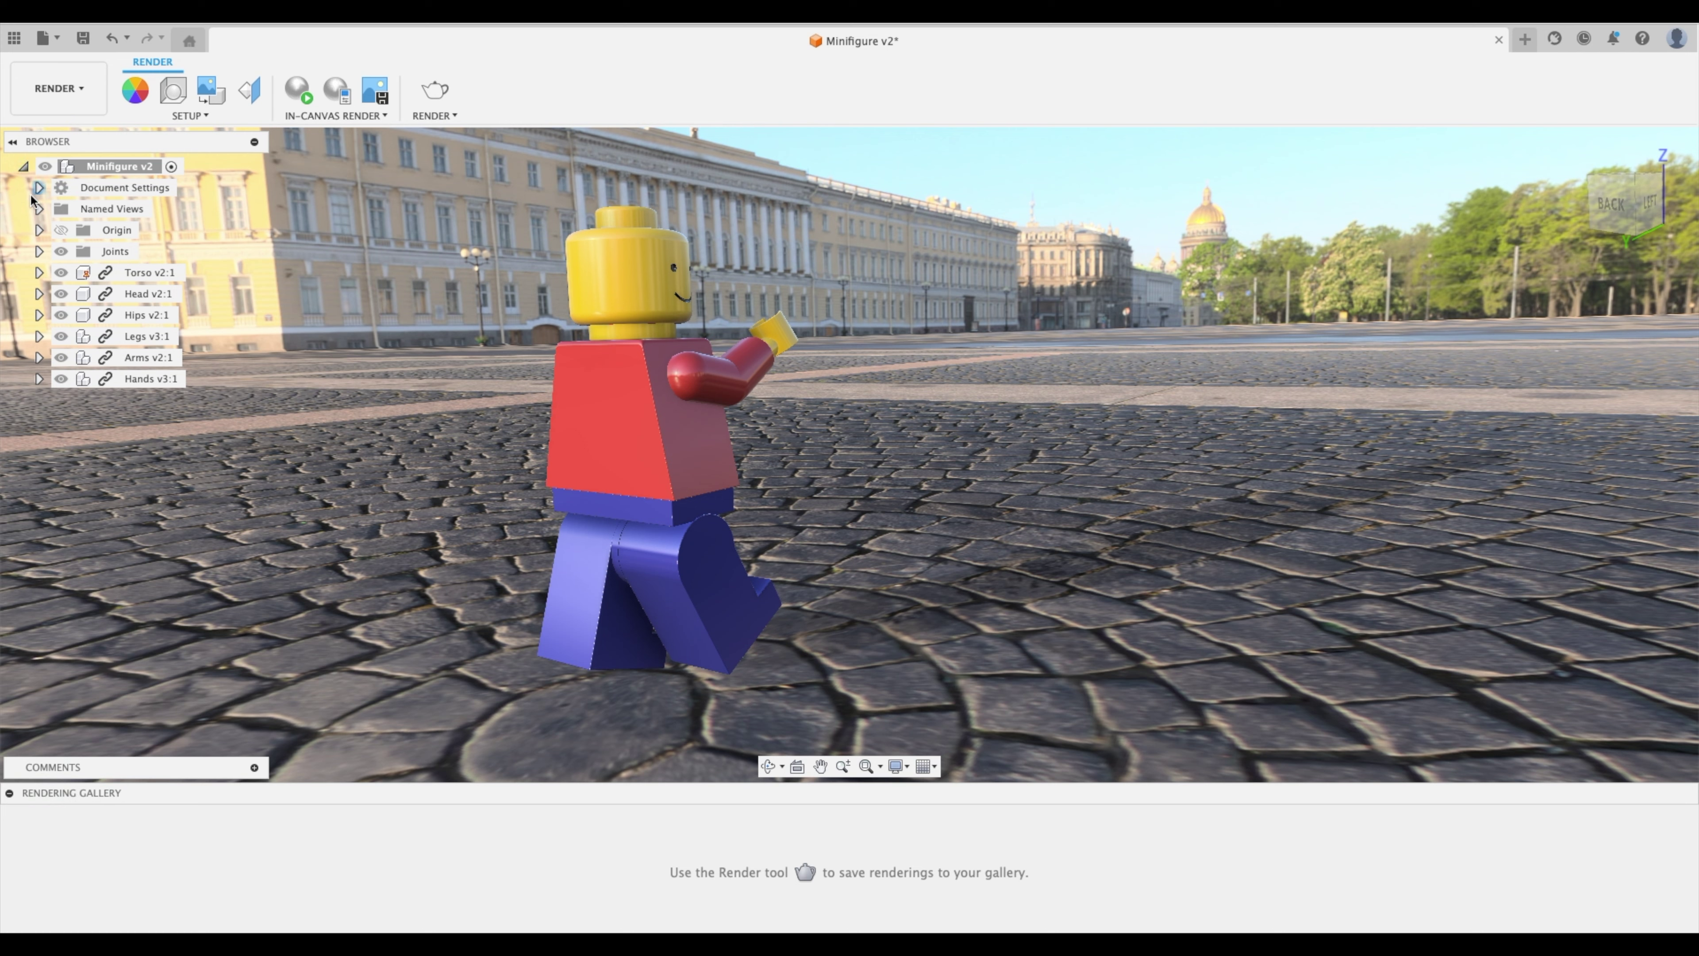
# Step: Save the current camera as the named view 'Render 1', then start an in-canvas render
pyautogui.rightClick(117, 206)
pyautogui.click(167, 229)
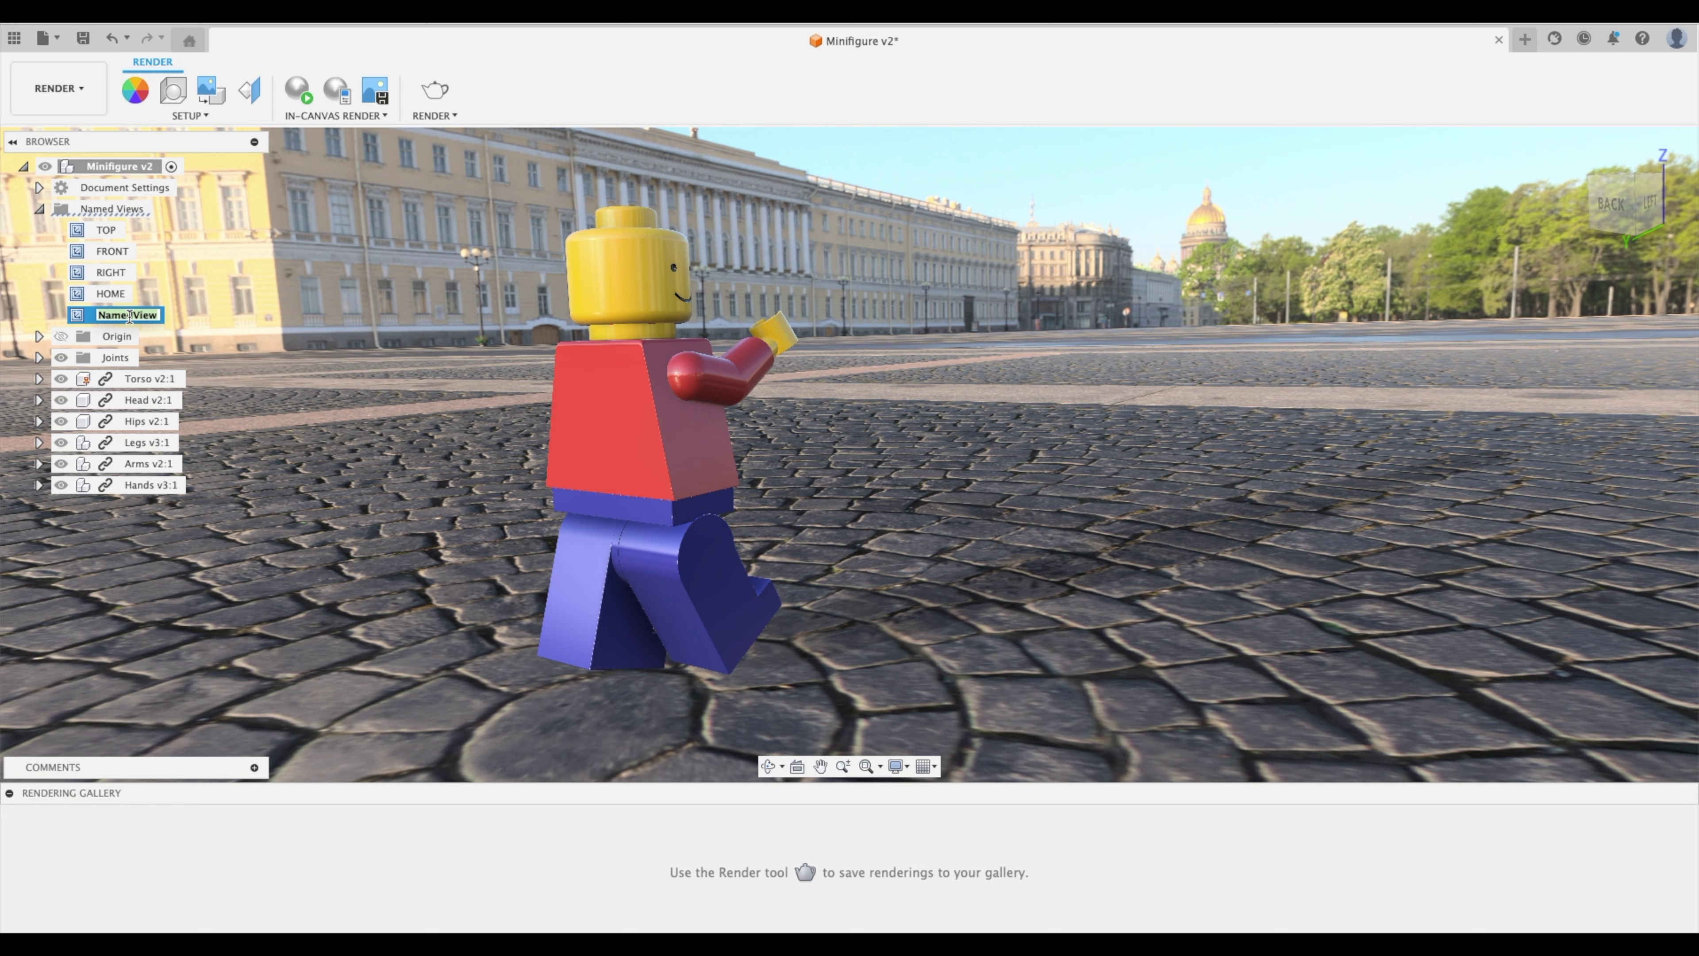
pyautogui.write('Render 1')
pyautogui.press('Return')
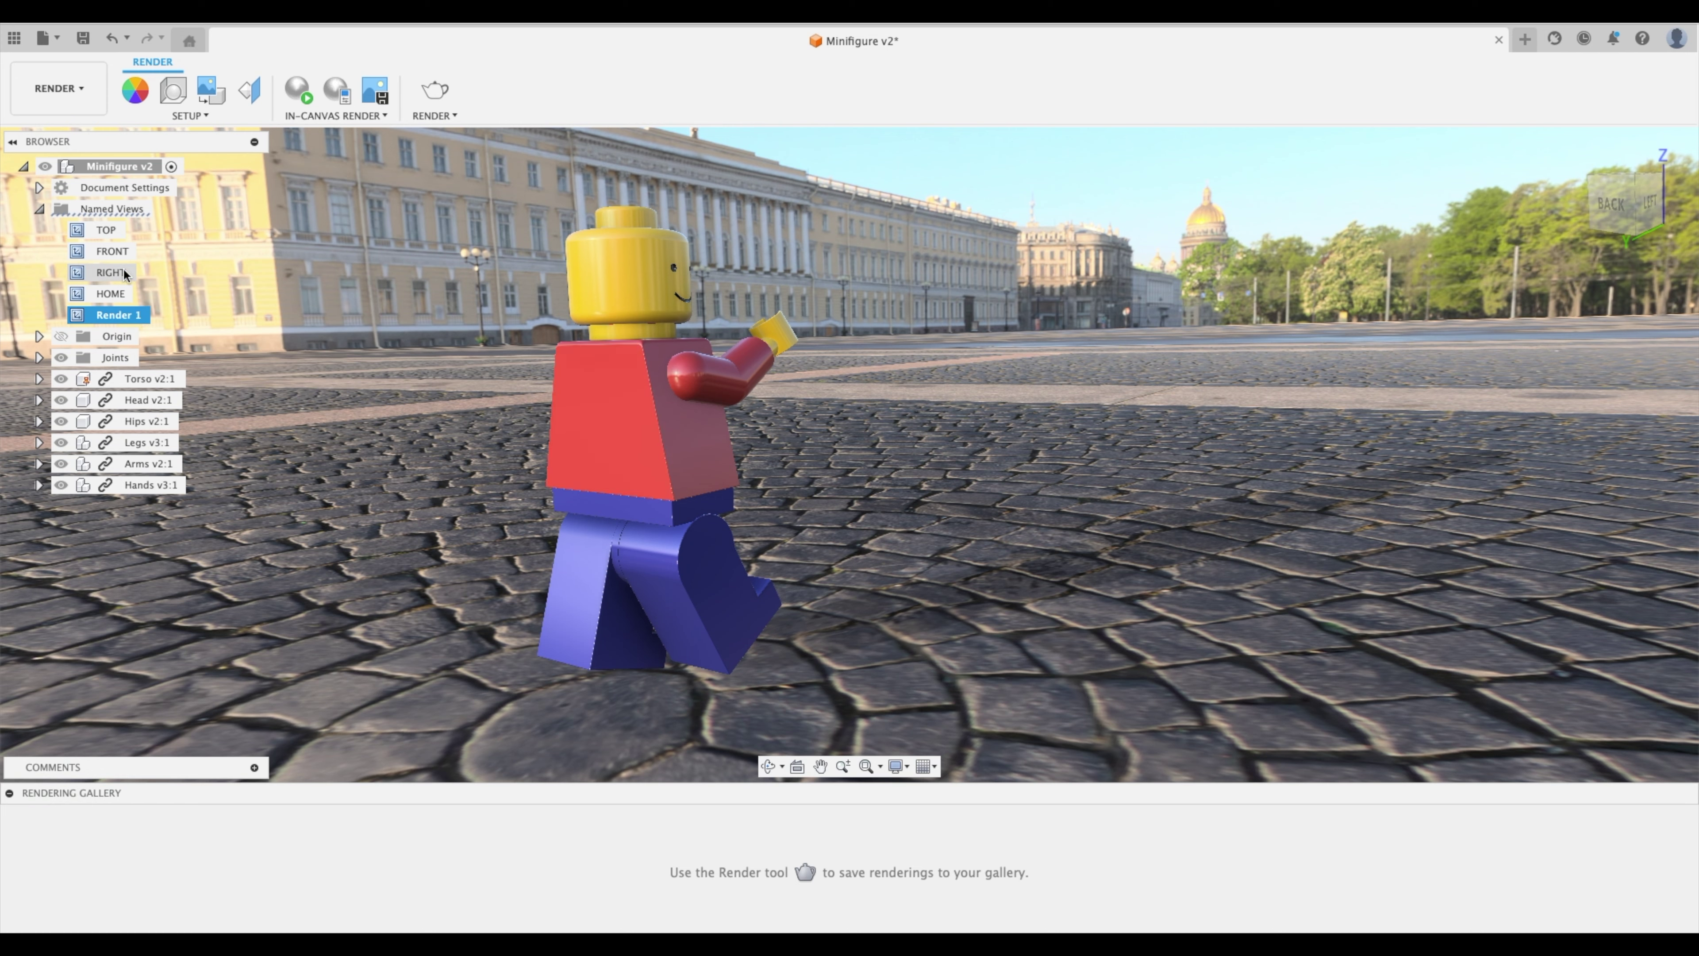
pyautogui.click(40, 210)
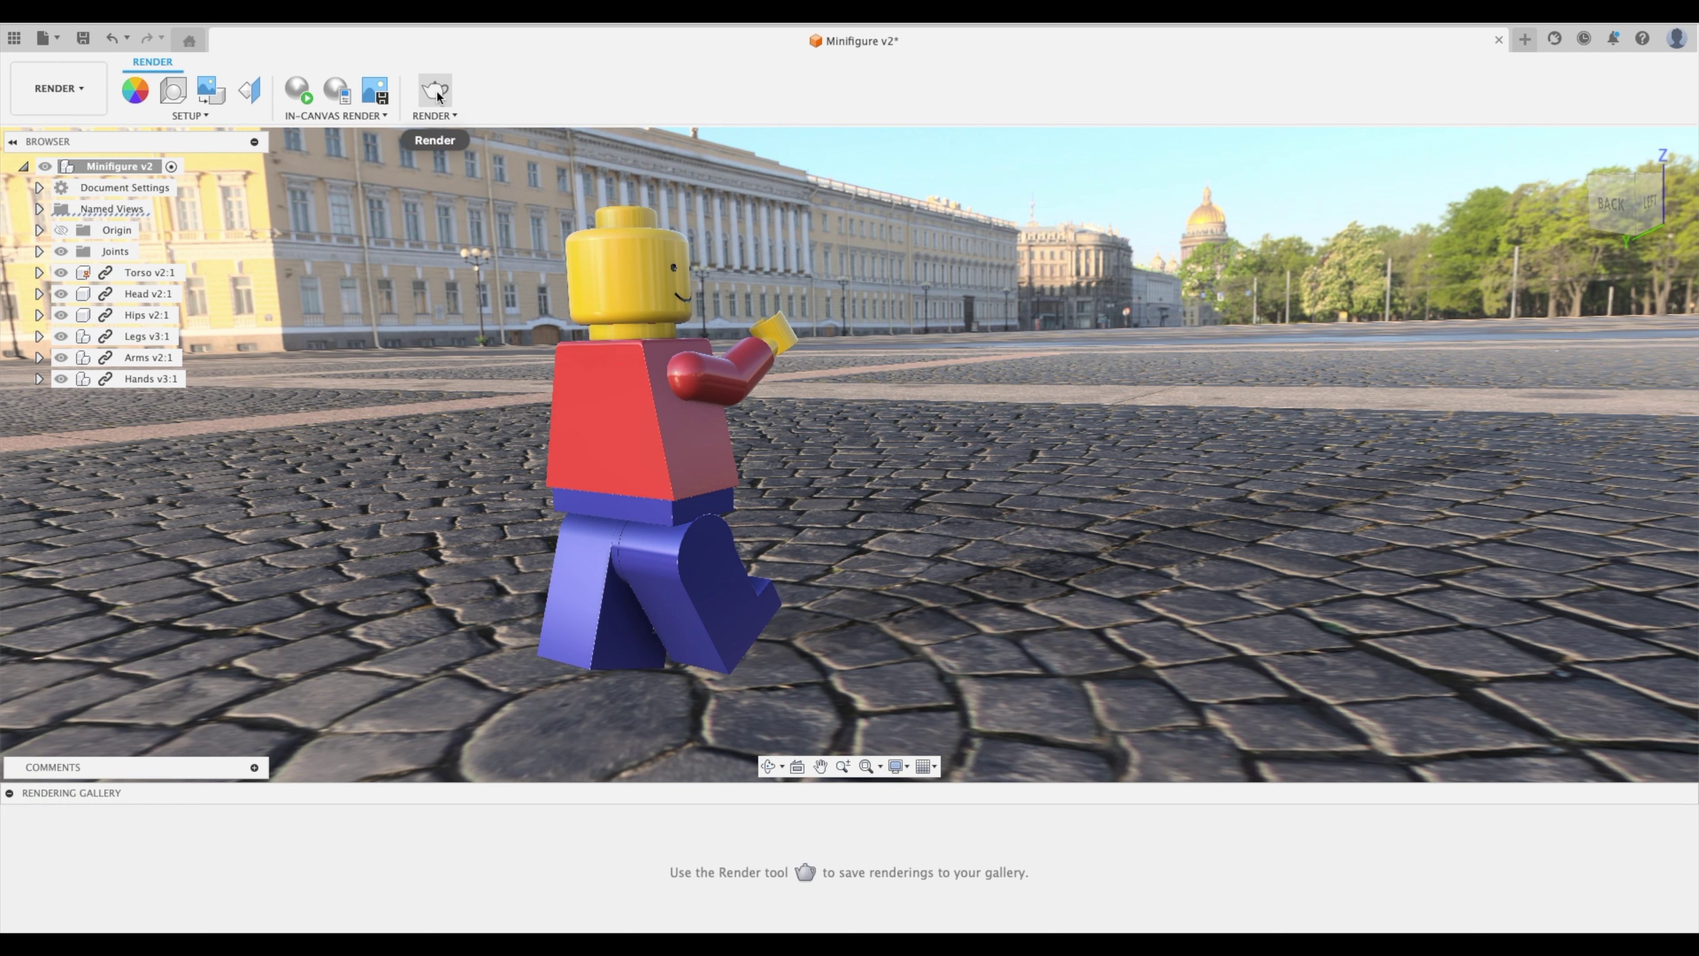
pyautogui.click(296, 96)
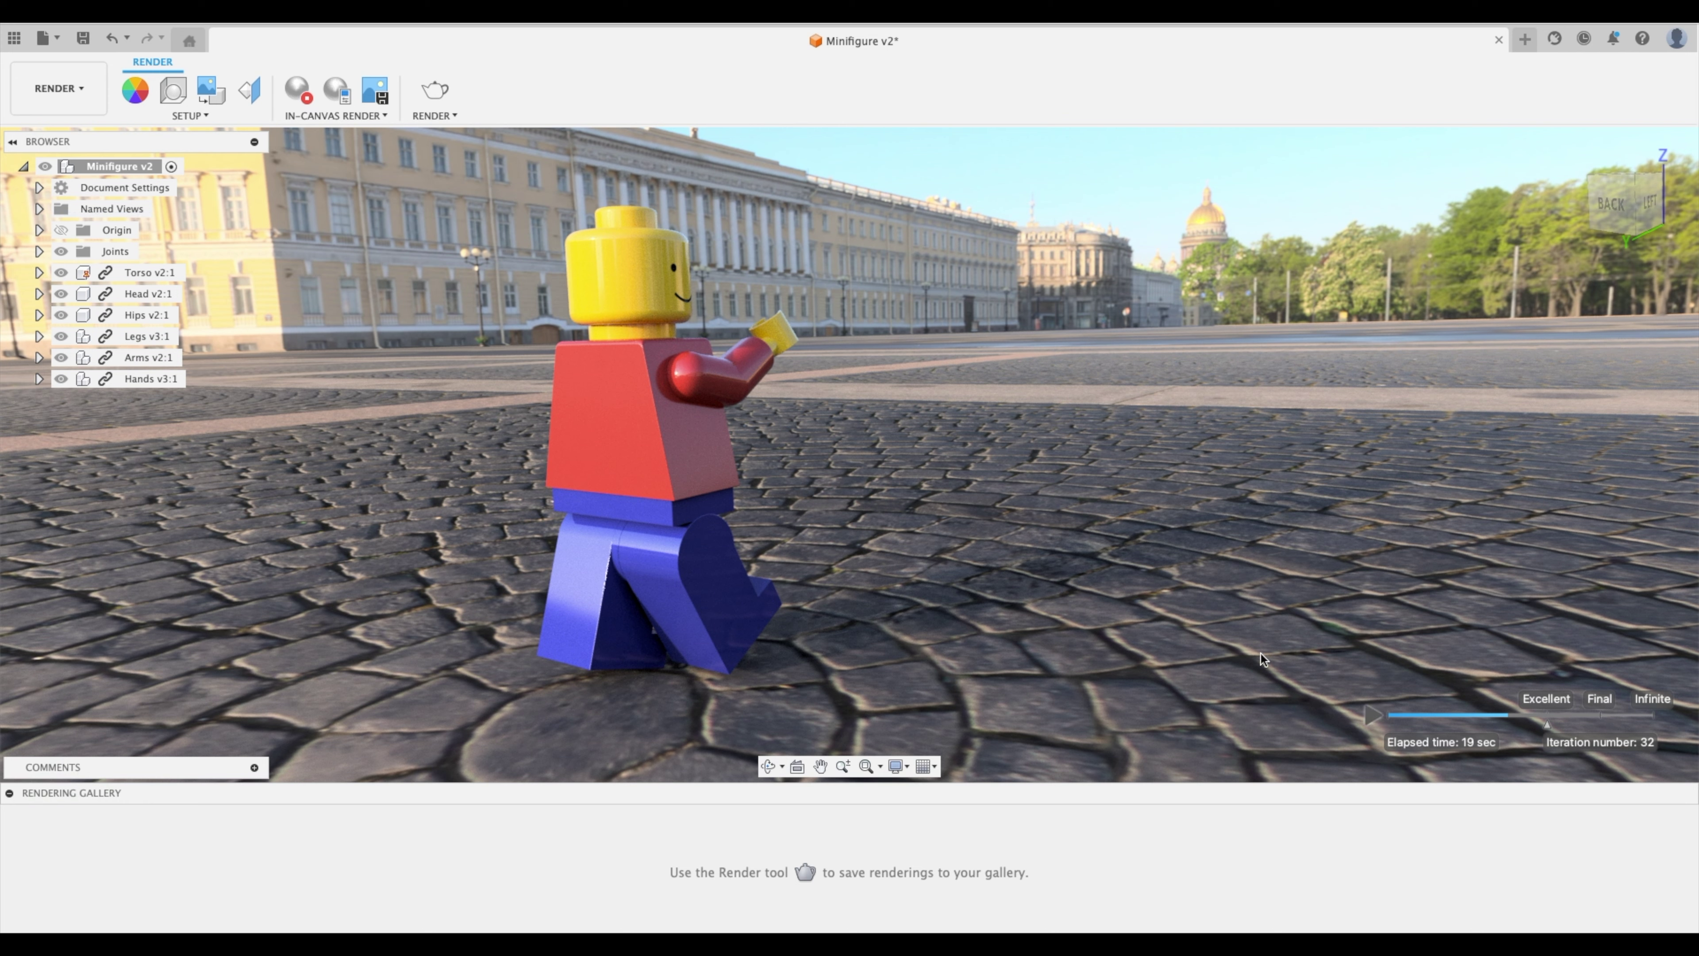
# Step: Restart the in-canvas render, orbit to a lower angle, then stop the render
pyautogui.click(299, 97)
pyautogui.click(299, 97)
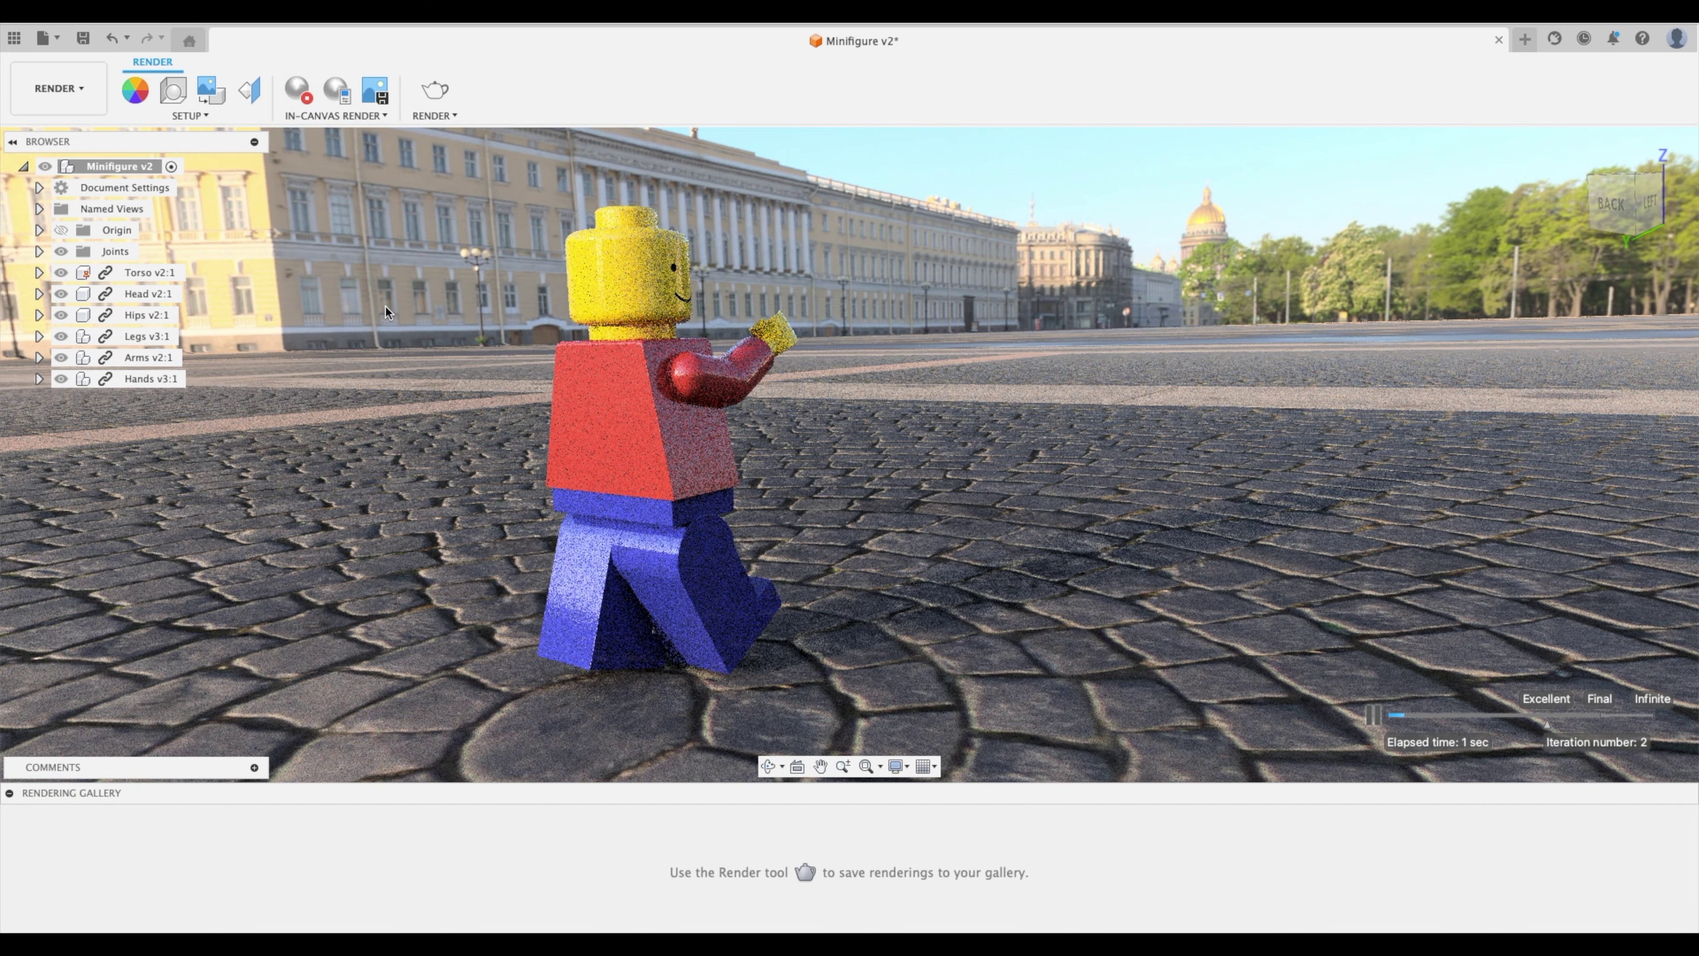
pyautogui.keyDown('shift'); pyautogui.moveTo(384, 305); pyautogui.dragTo(825, 457, button='middle'); pyautogui.keyUp('shift')
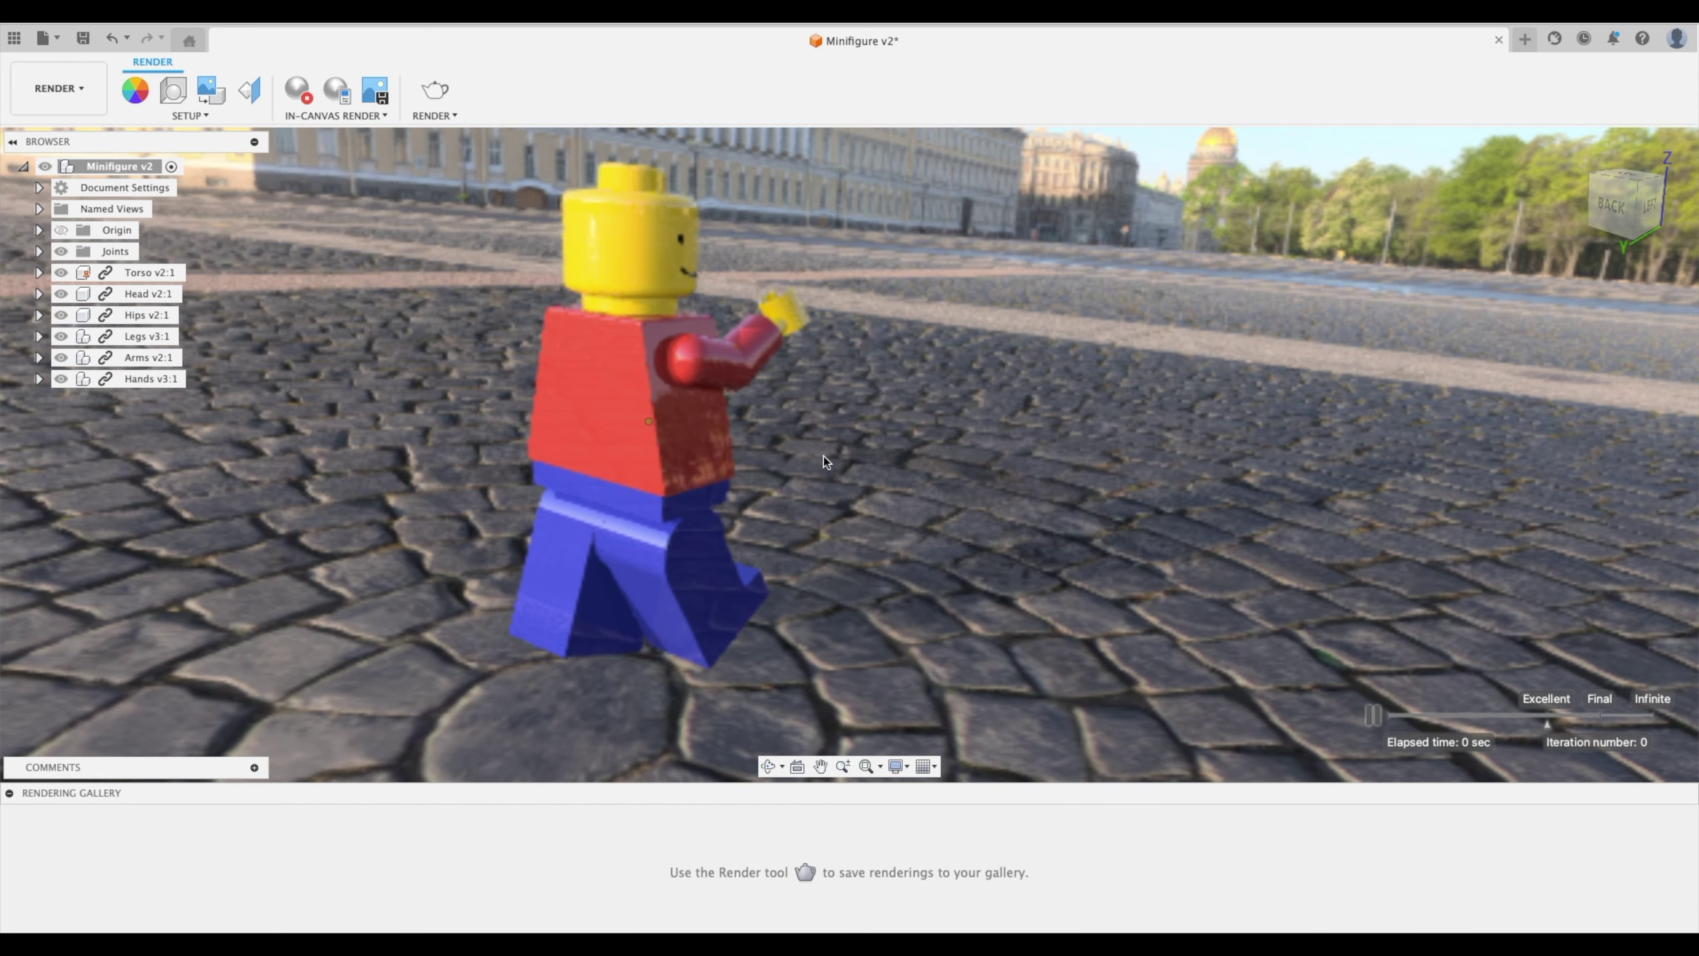
pyautogui.click(297, 94)
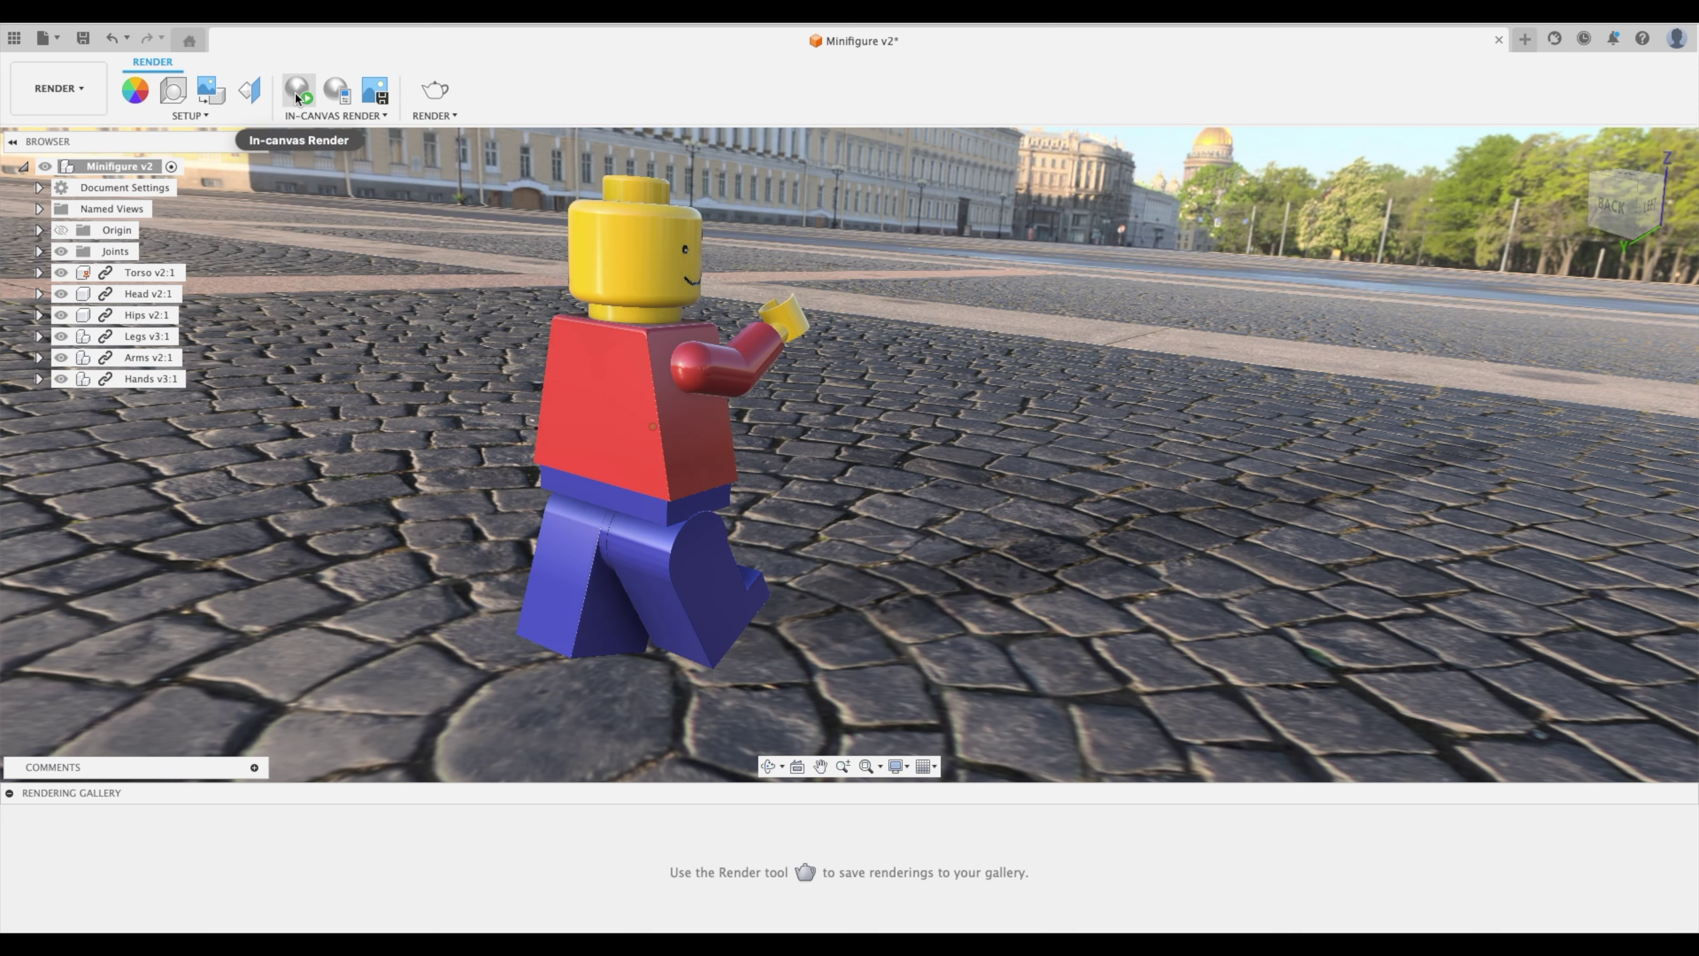
# Step: Restore the camera to the saved Render 1 named view
pyautogui.click(38, 209)
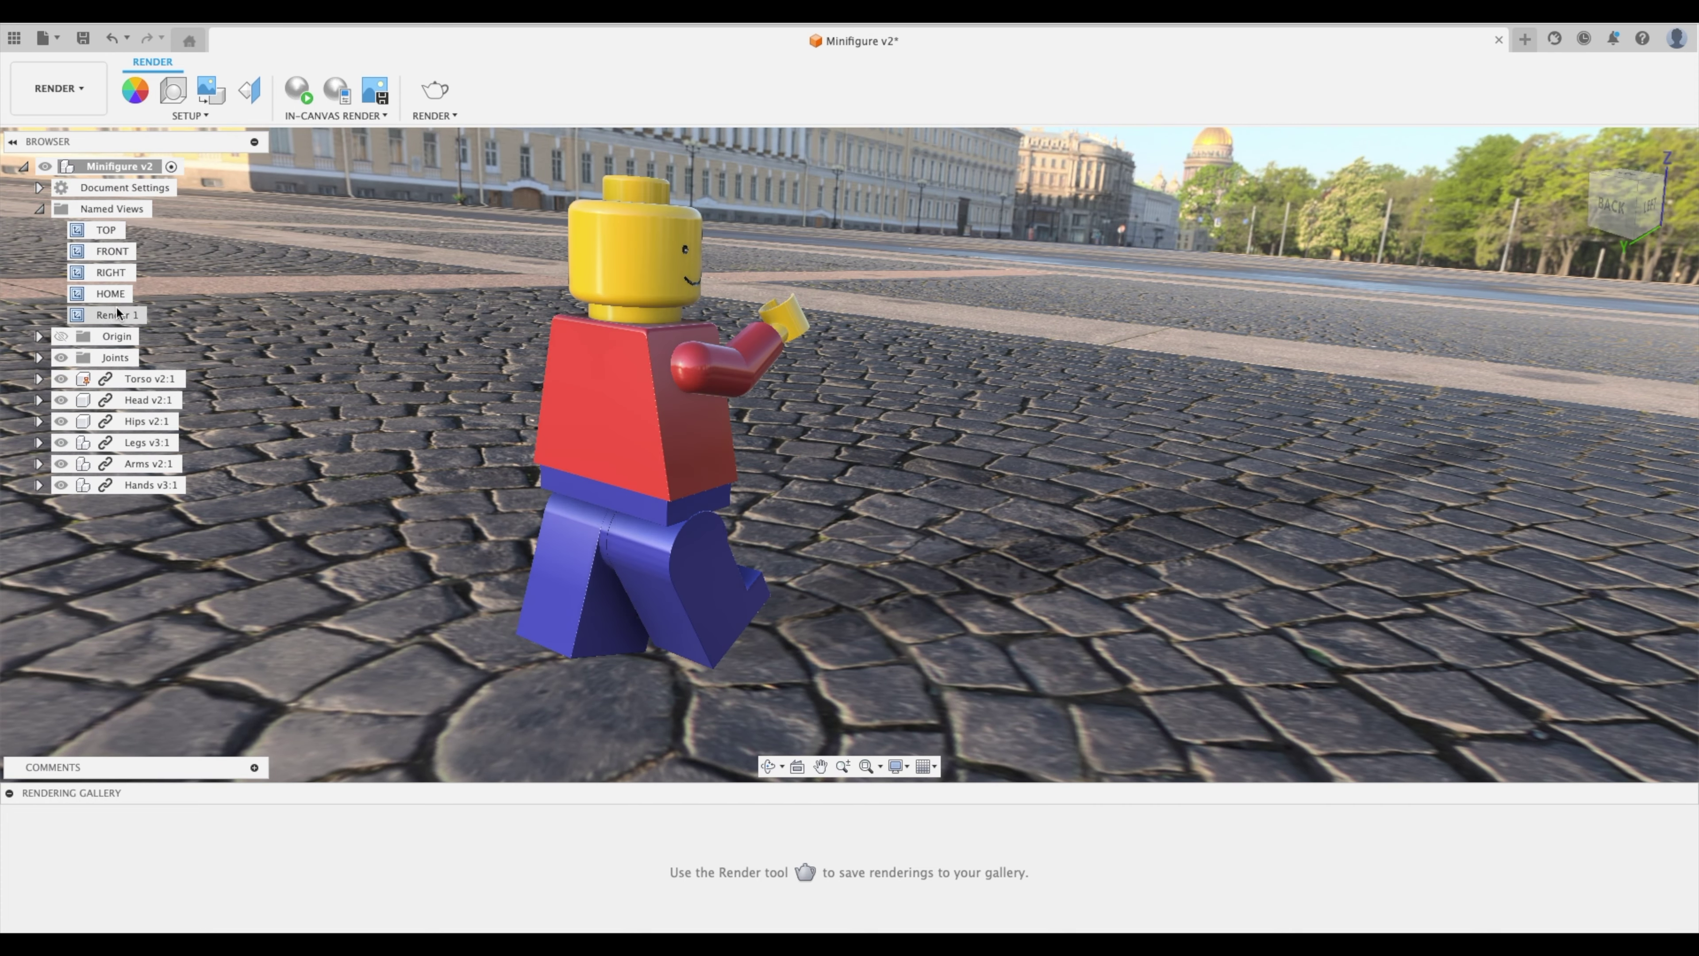
pyautogui.doubleClick(118, 313)
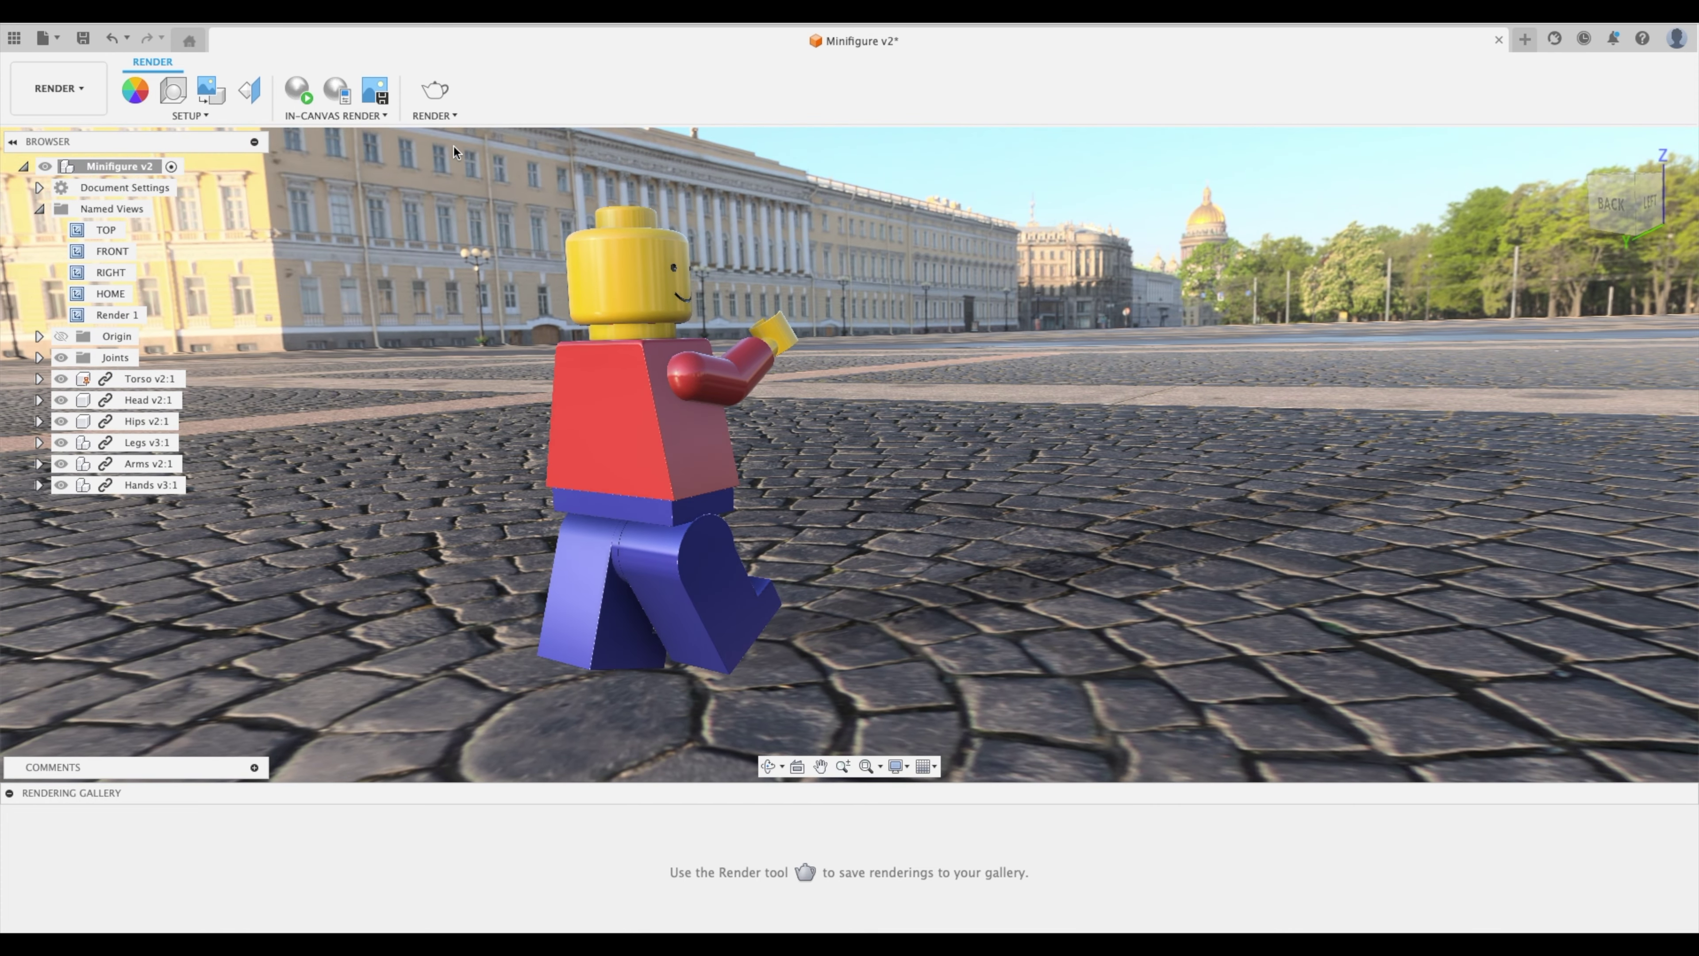
pyautogui.click(39, 209)
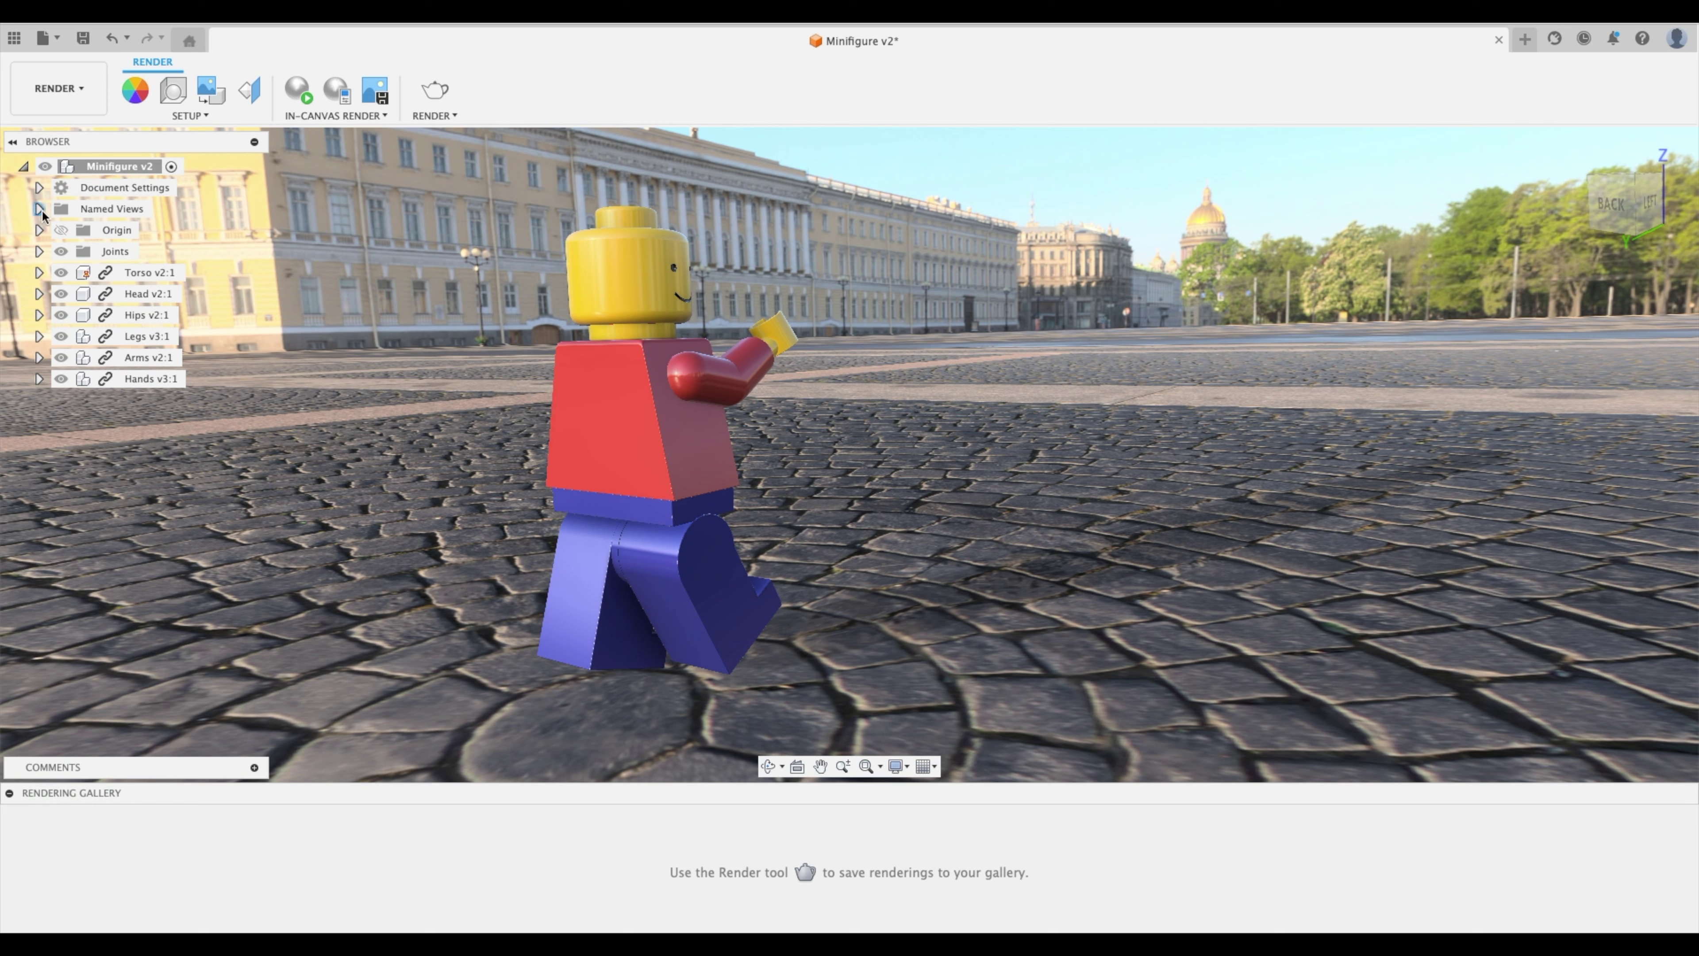
# Step: Render locally at Excellent quality as an 8.5x11" 300PPI print image
pyautogui.click(442, 96)
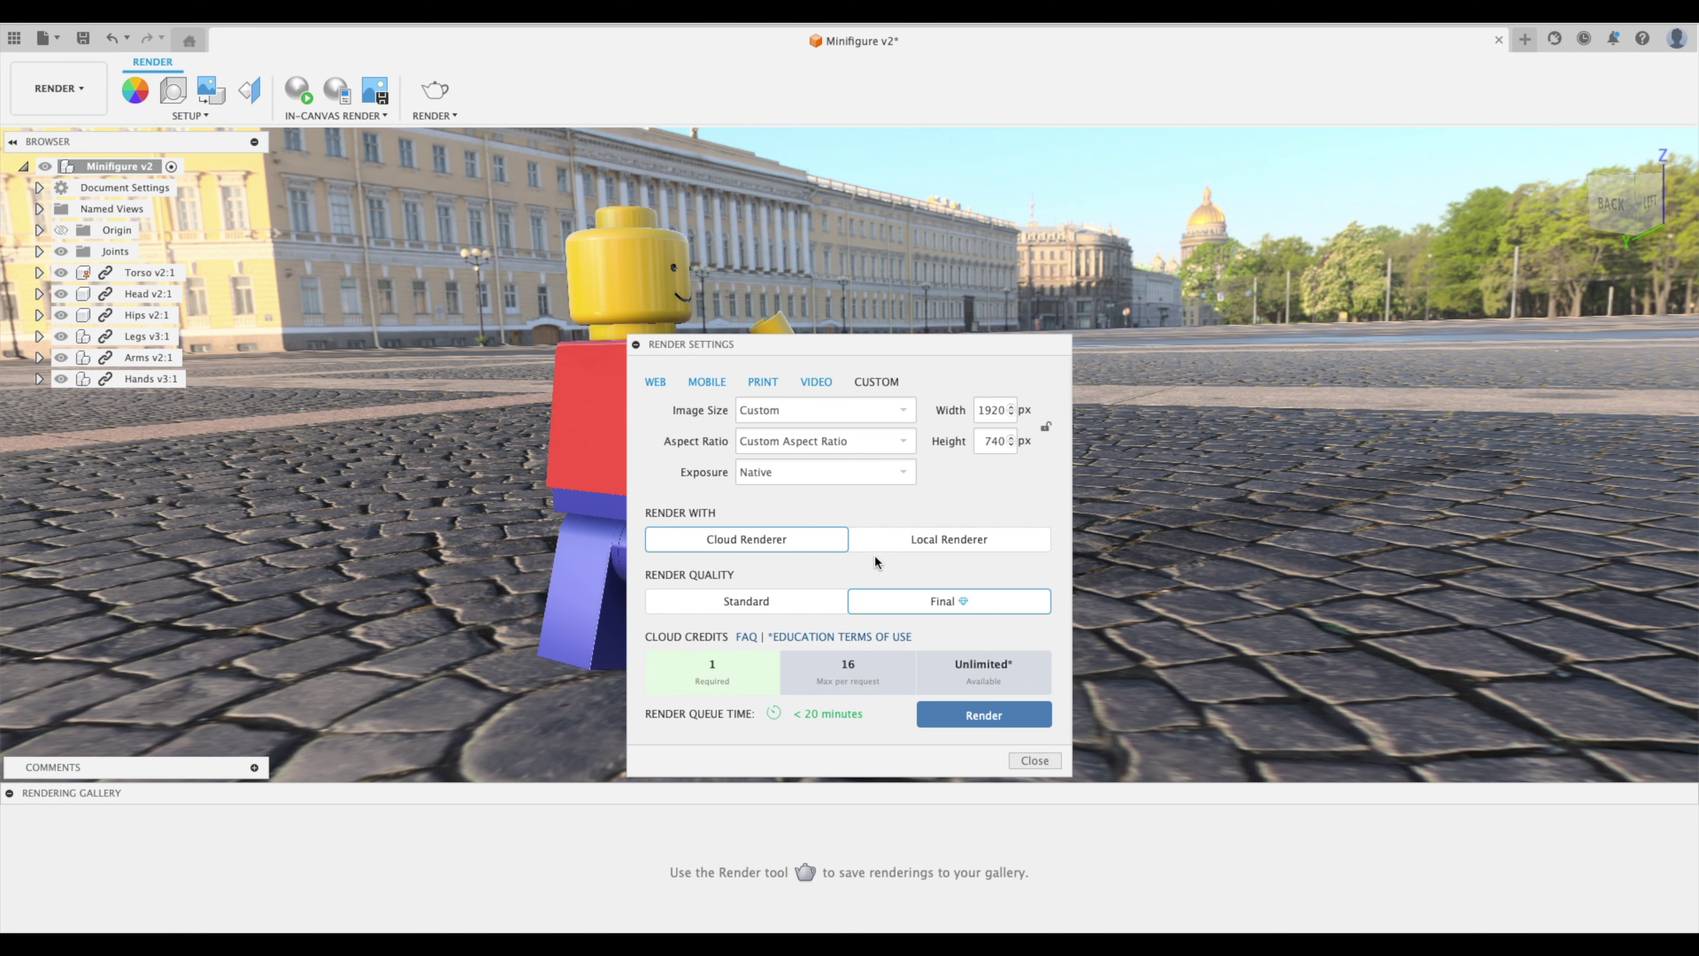
pyautogui.click(908, 546)
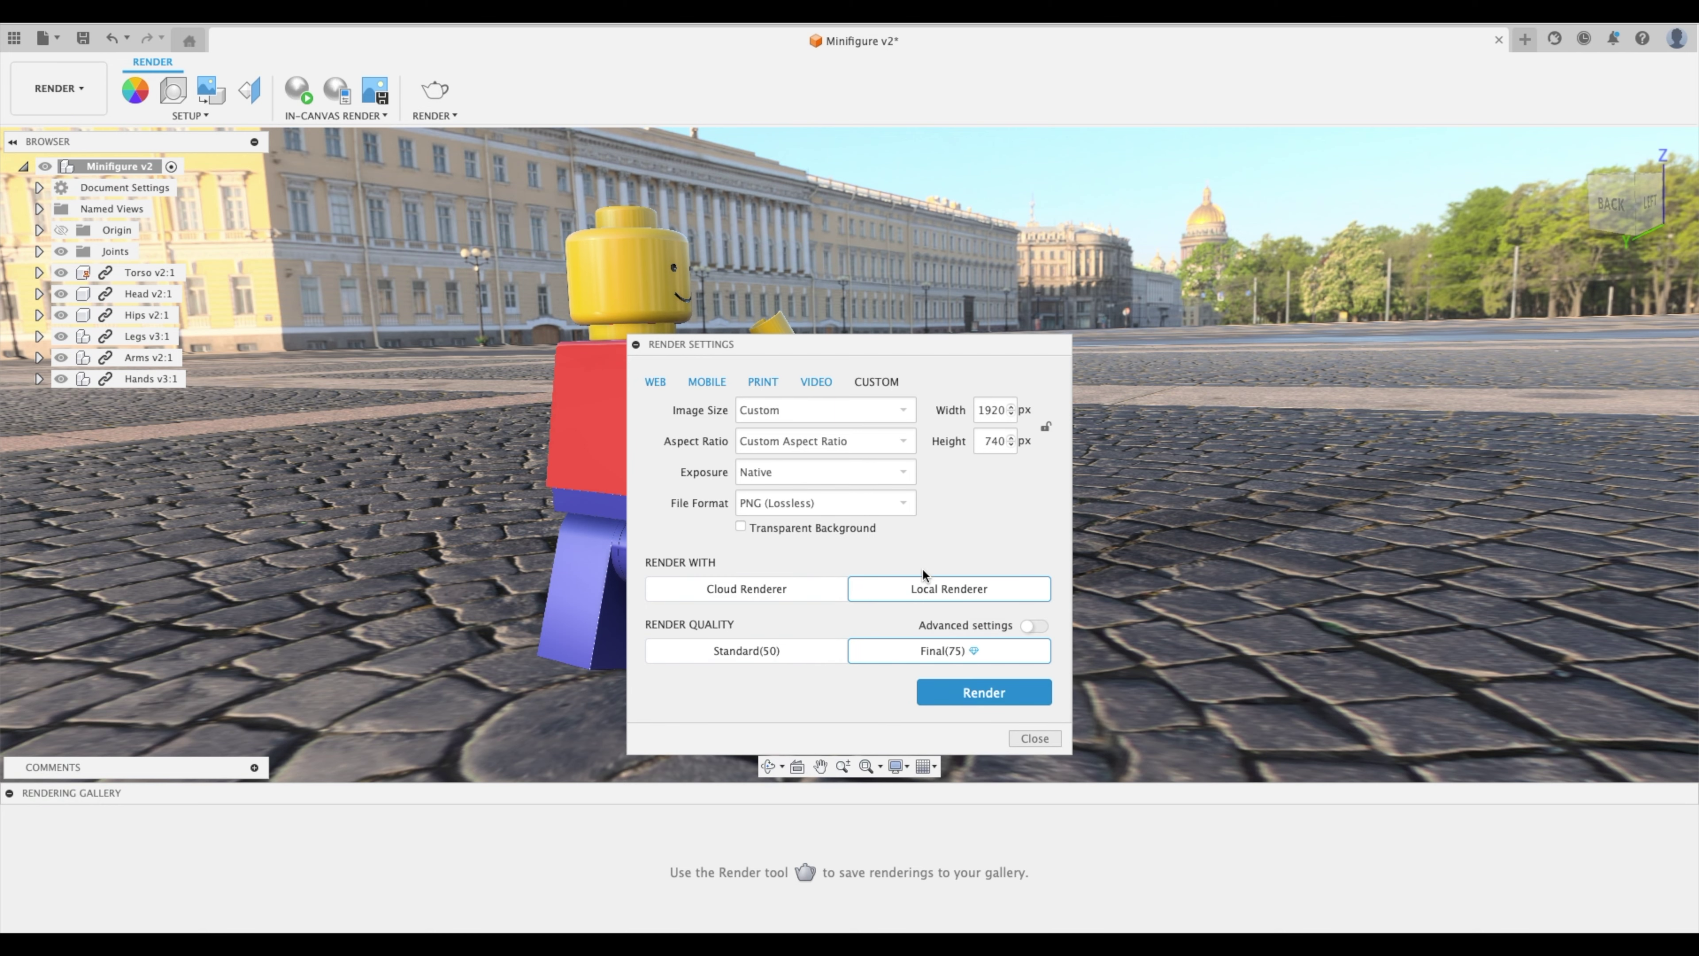
pyautogui.click(1034, 626)
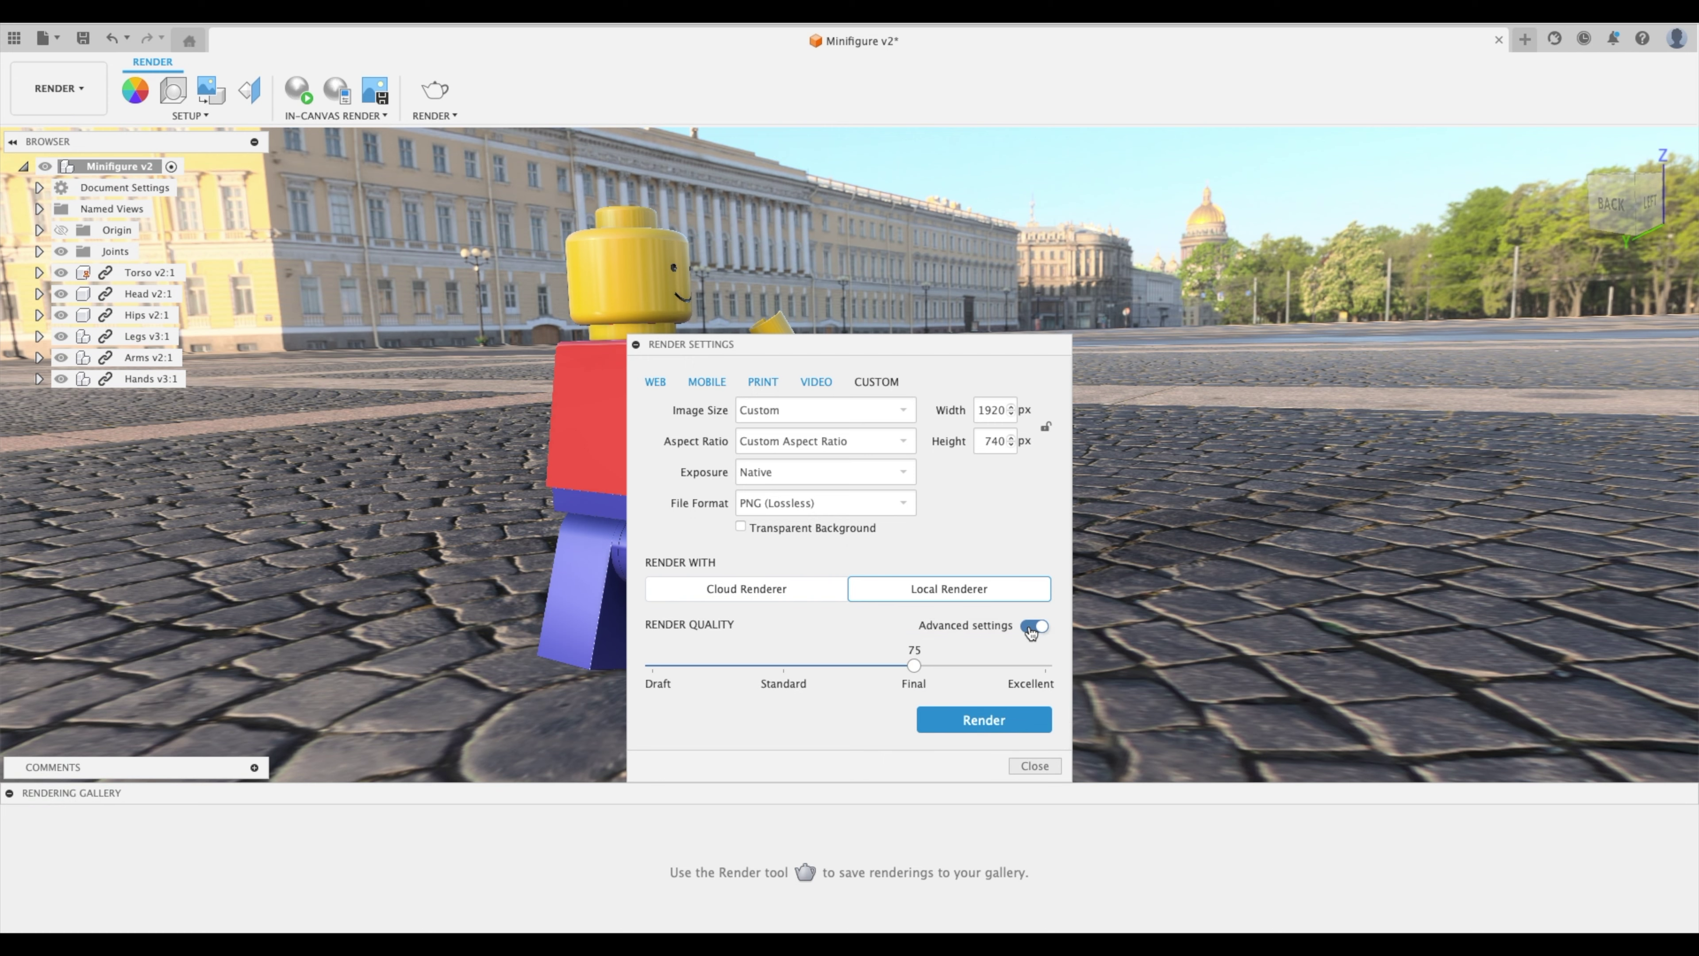
pyautogui.moveTo(914, 665); pyautogui.dragTo(1068, 683)
pyautogui.click(763, 386)
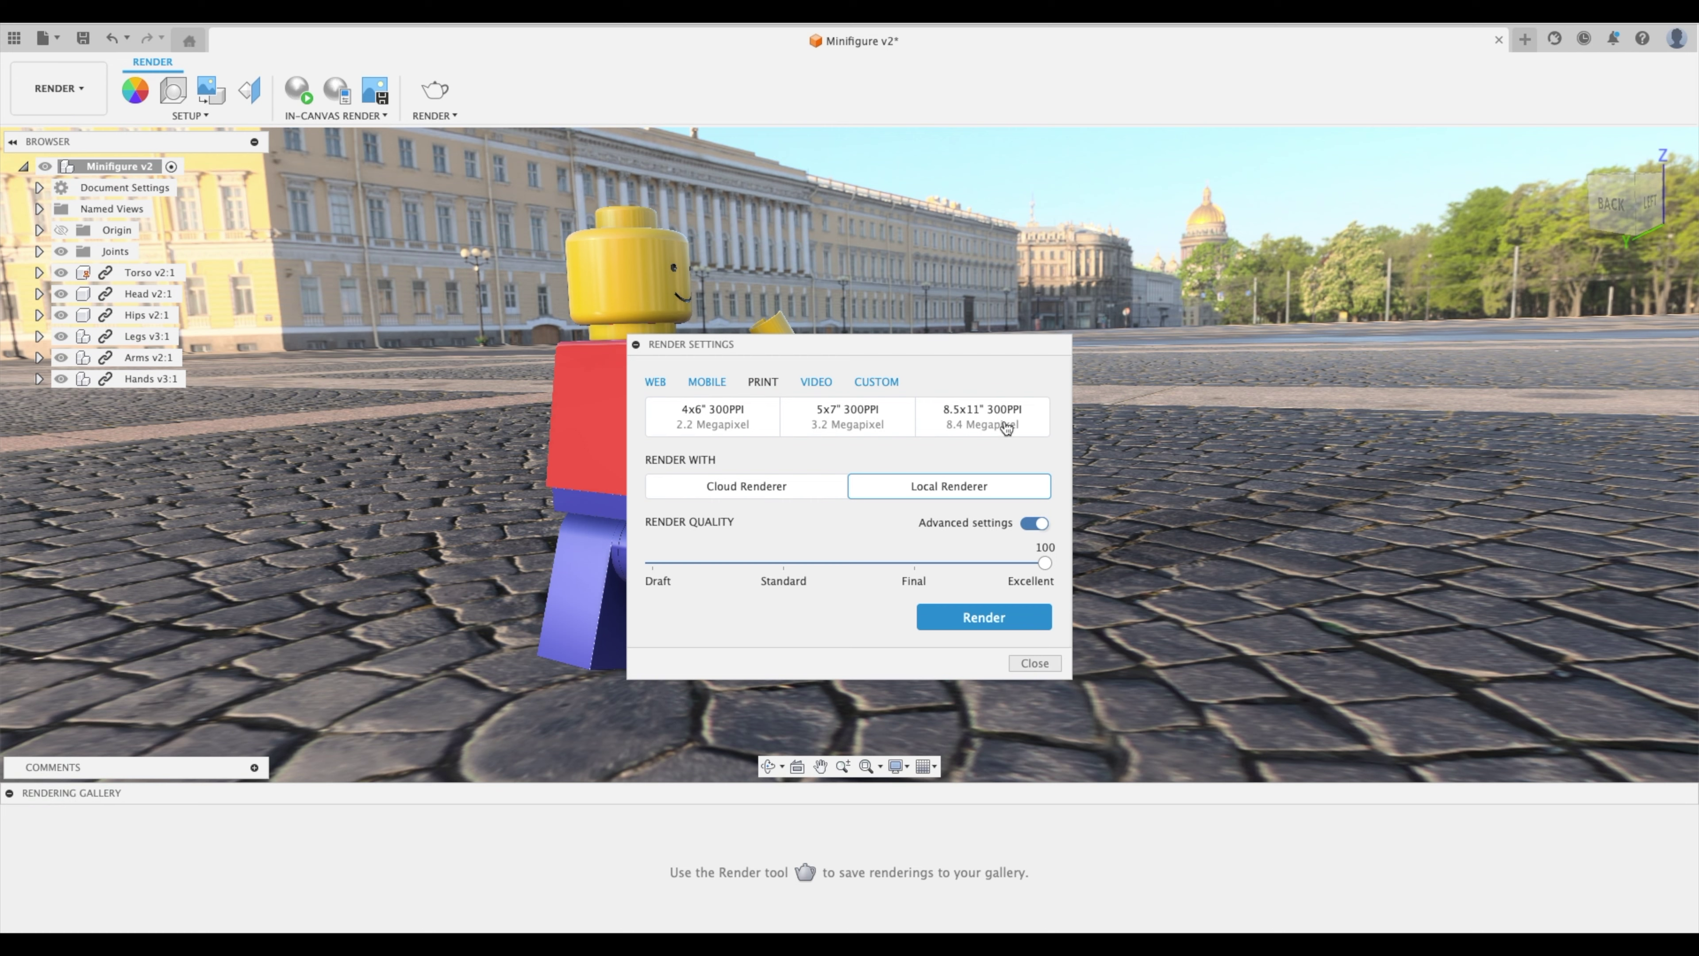
pyautogui.click(987, 426)
pyautogui.click(979, 619)
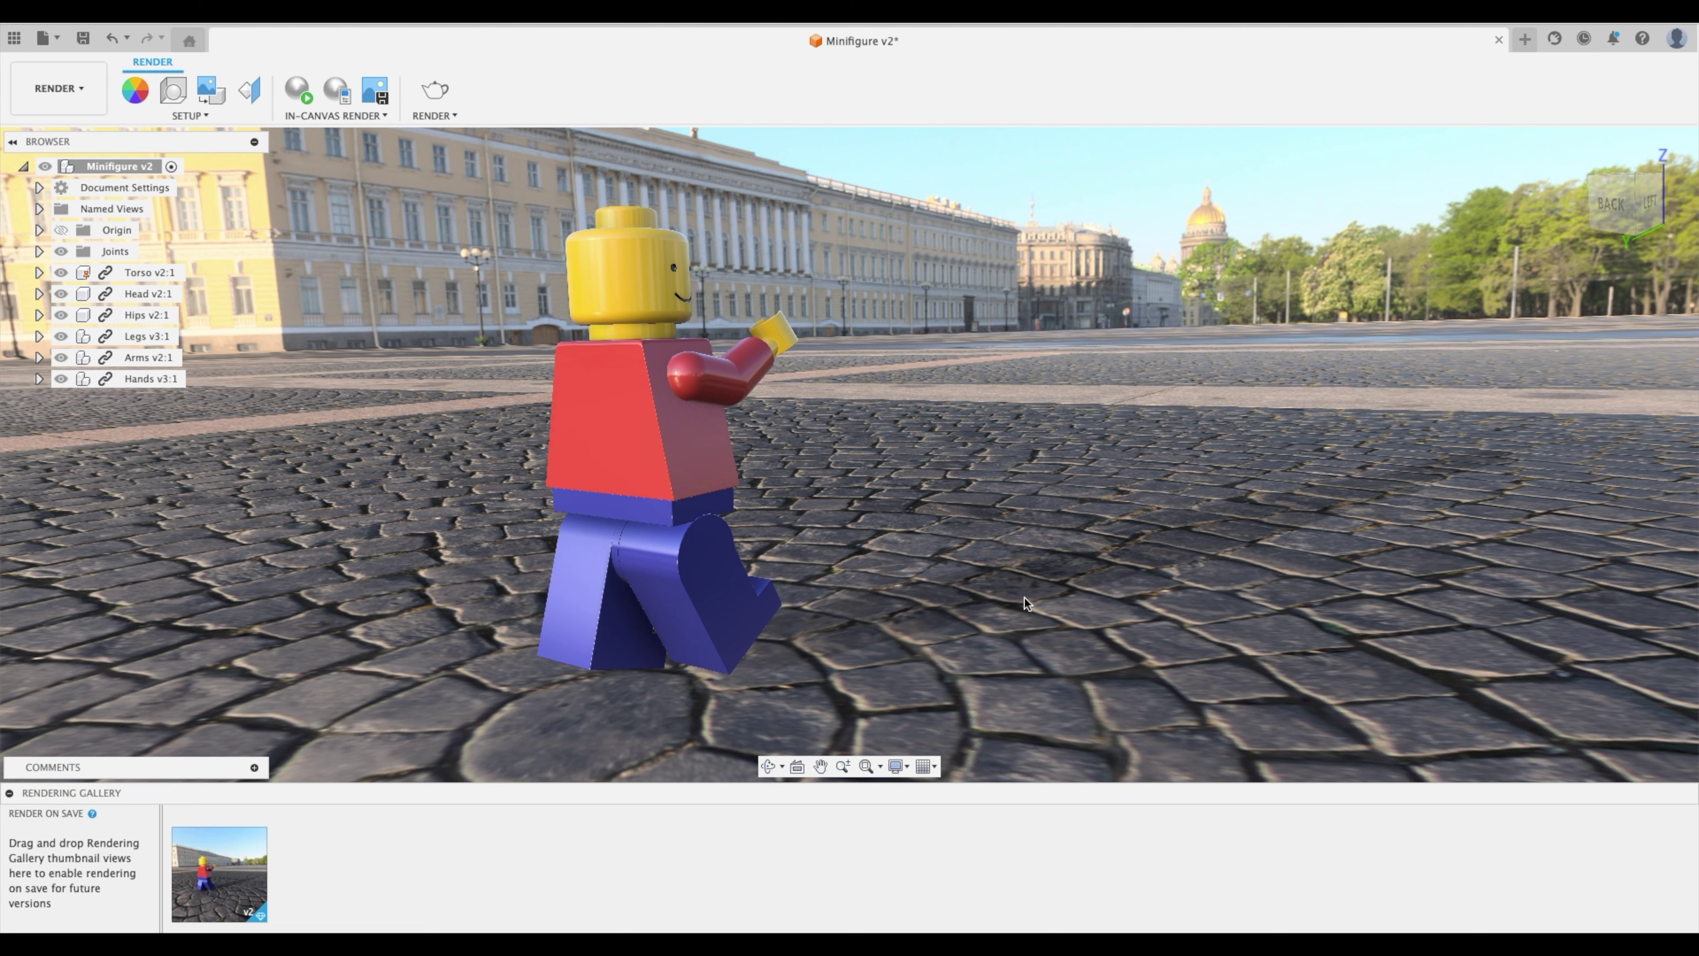
# Step: View the finished minifigure render at full size in the Rendering Gallery, then close it
pyautogui.moveTo(222, 884)
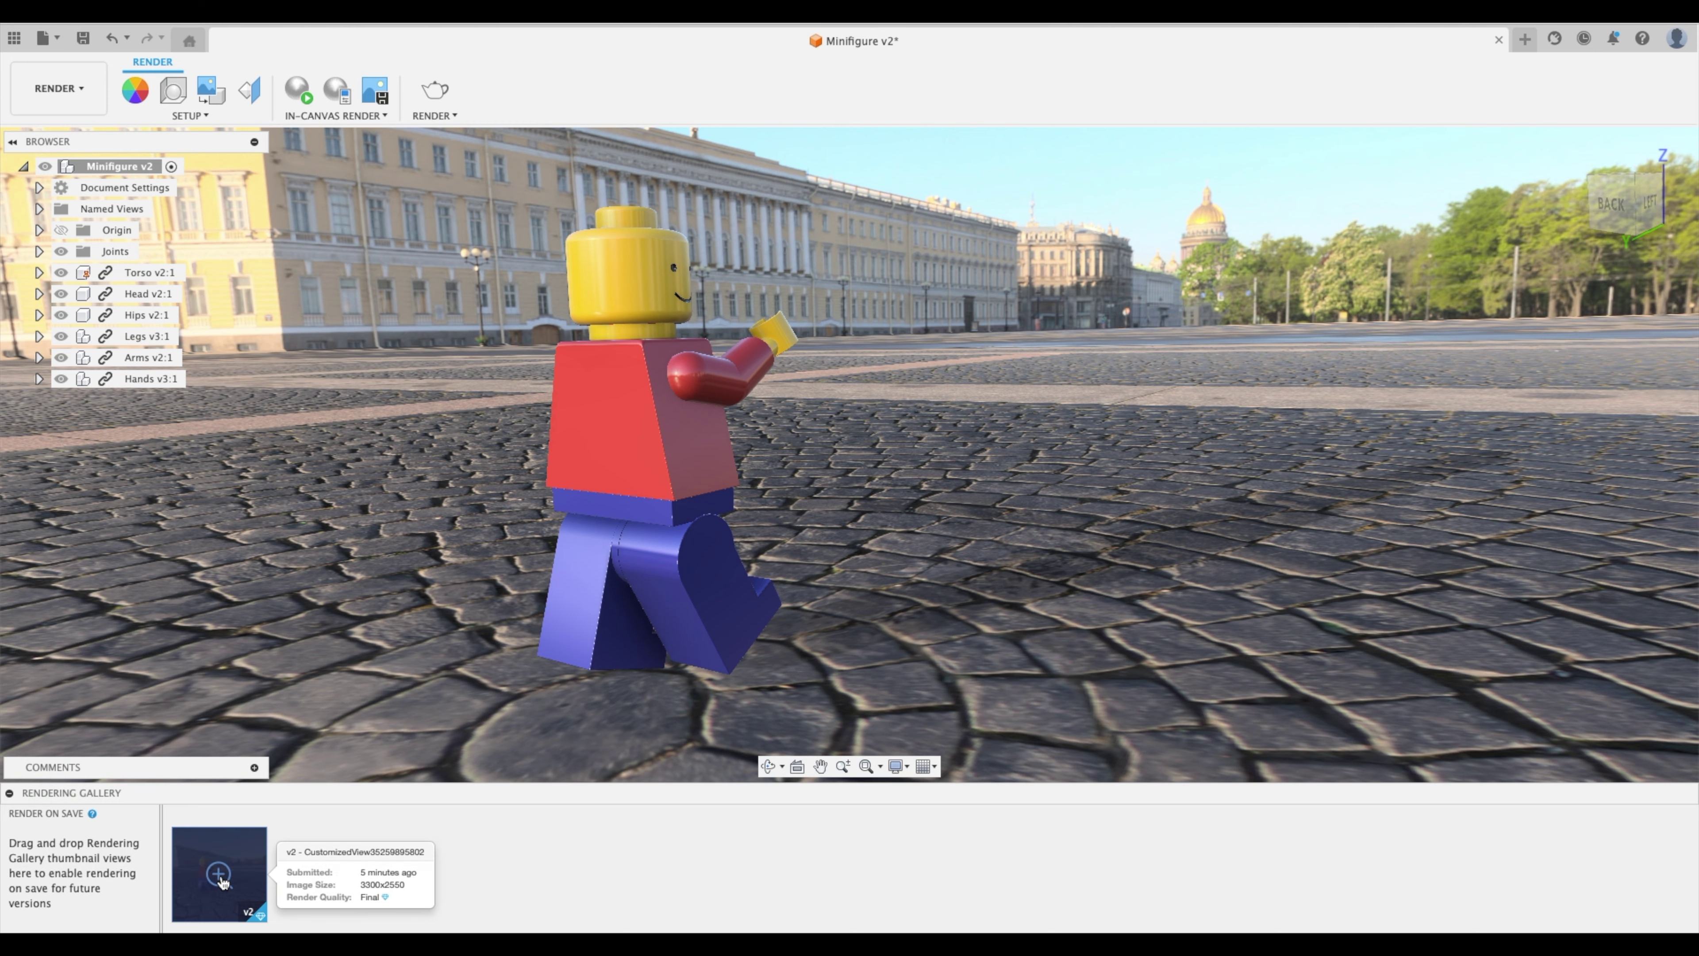
pyautogui.click(219, 874)
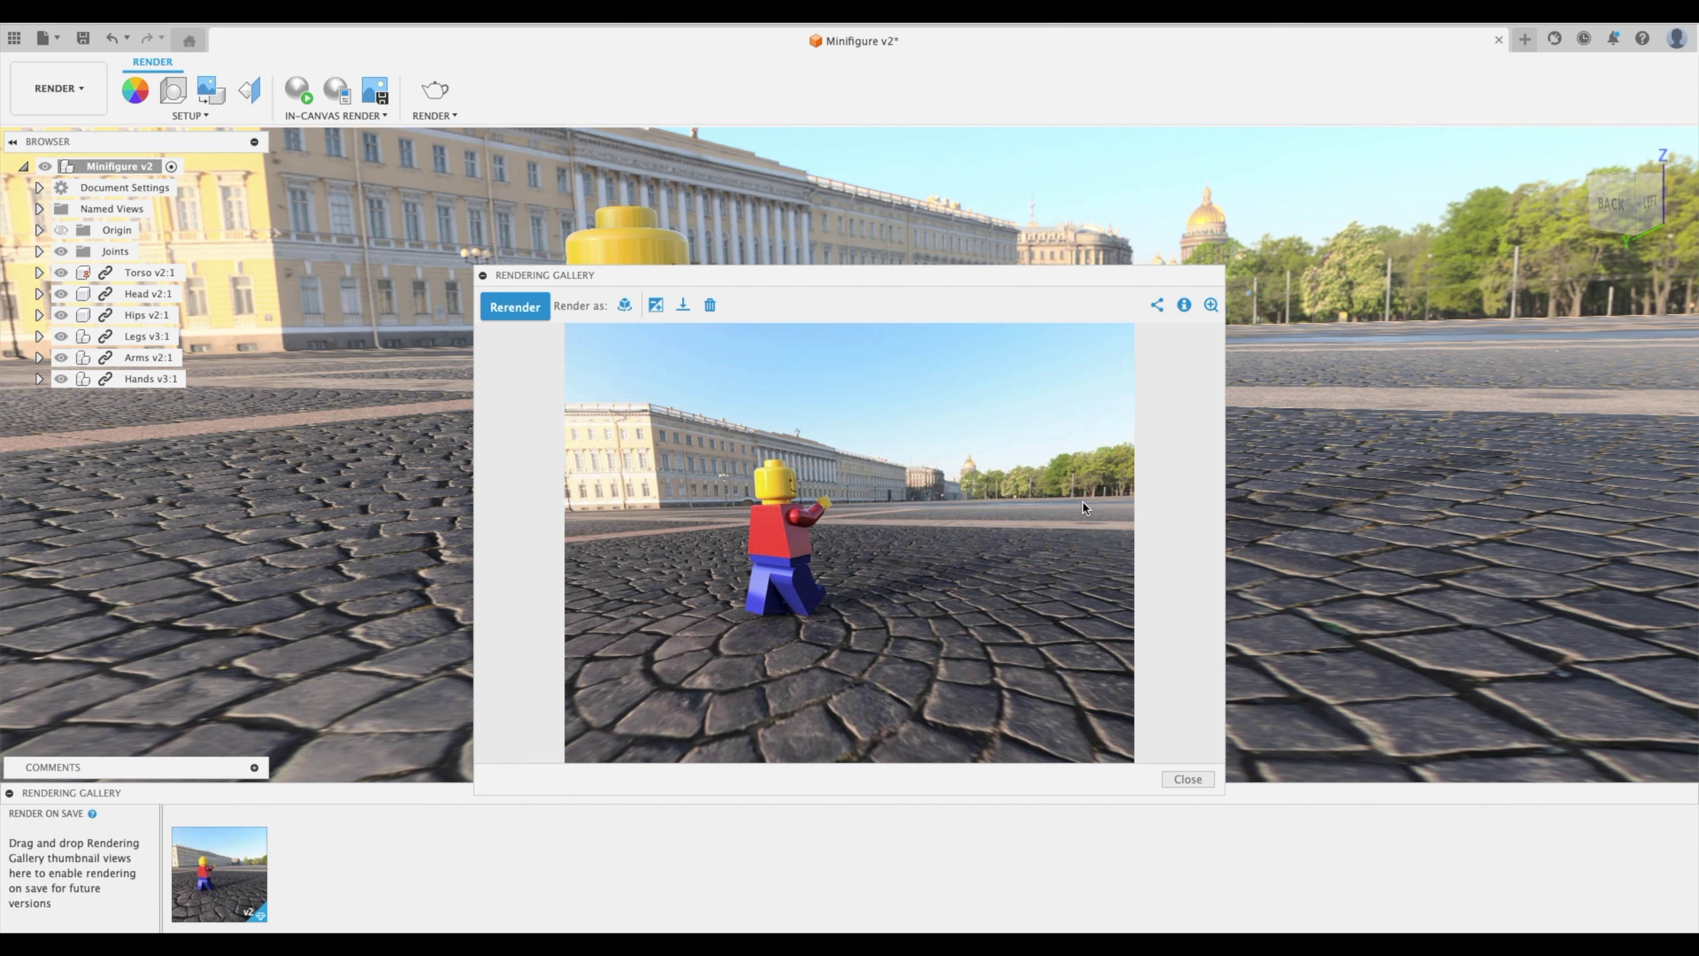
pyautogui.click(1188, 778)
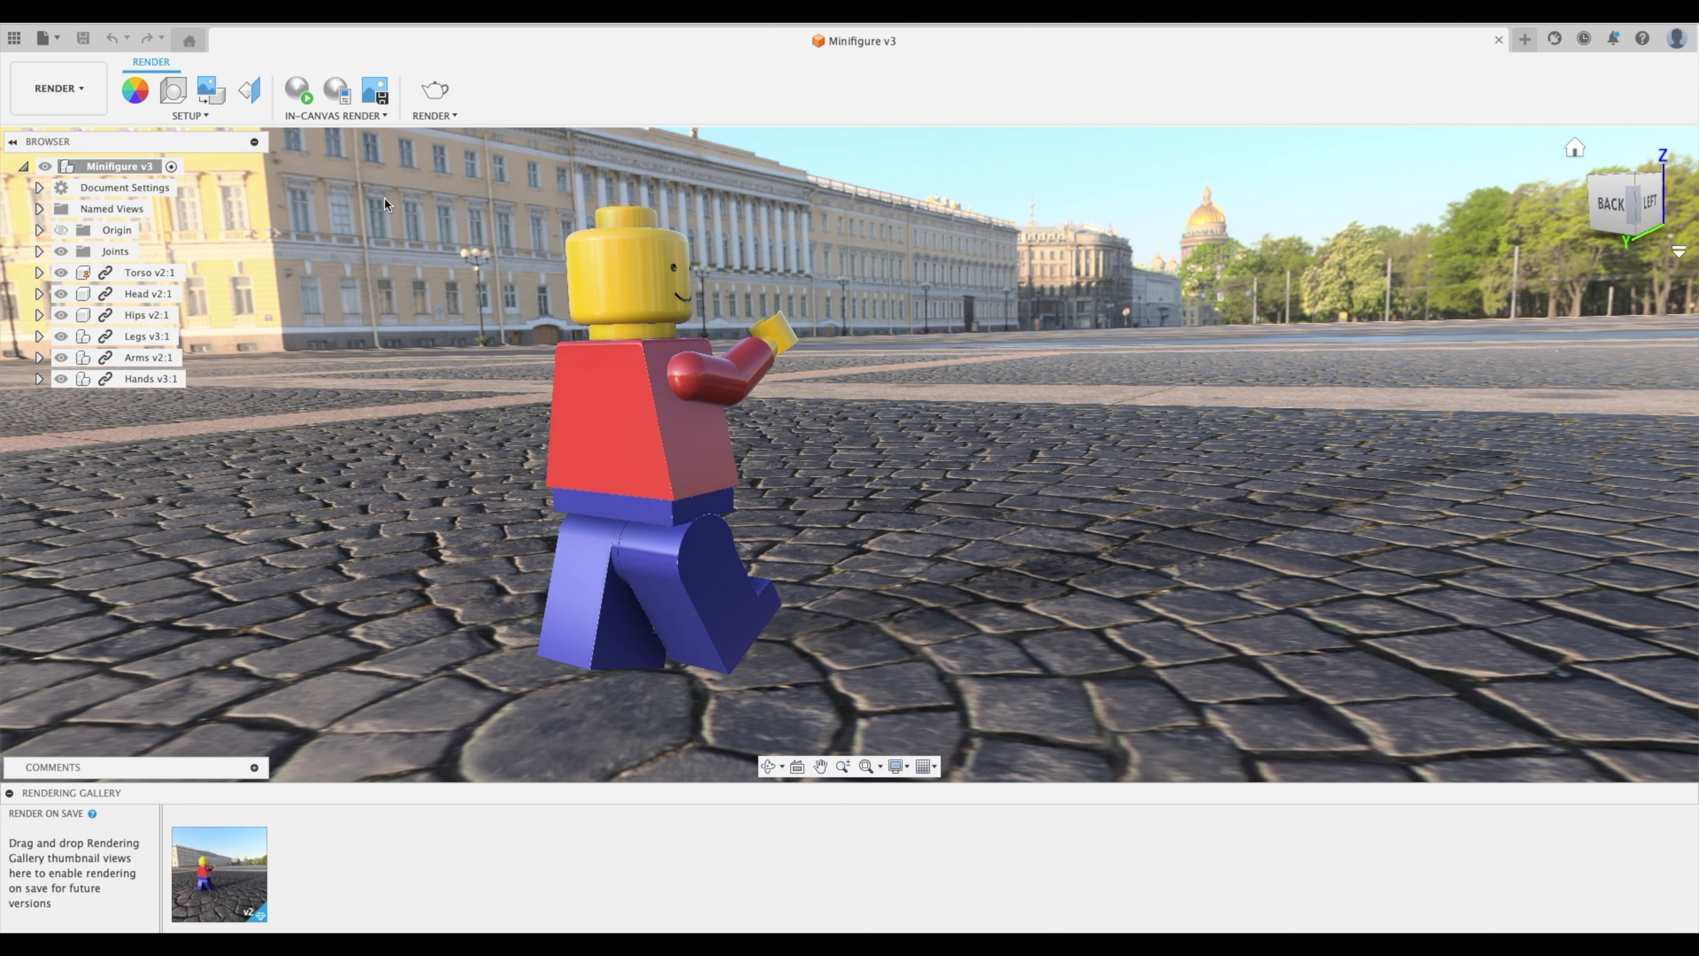
# Step: Open Scene Settings and scroll through the Environment Library's backdrops
pyautogui.click(170, 90)
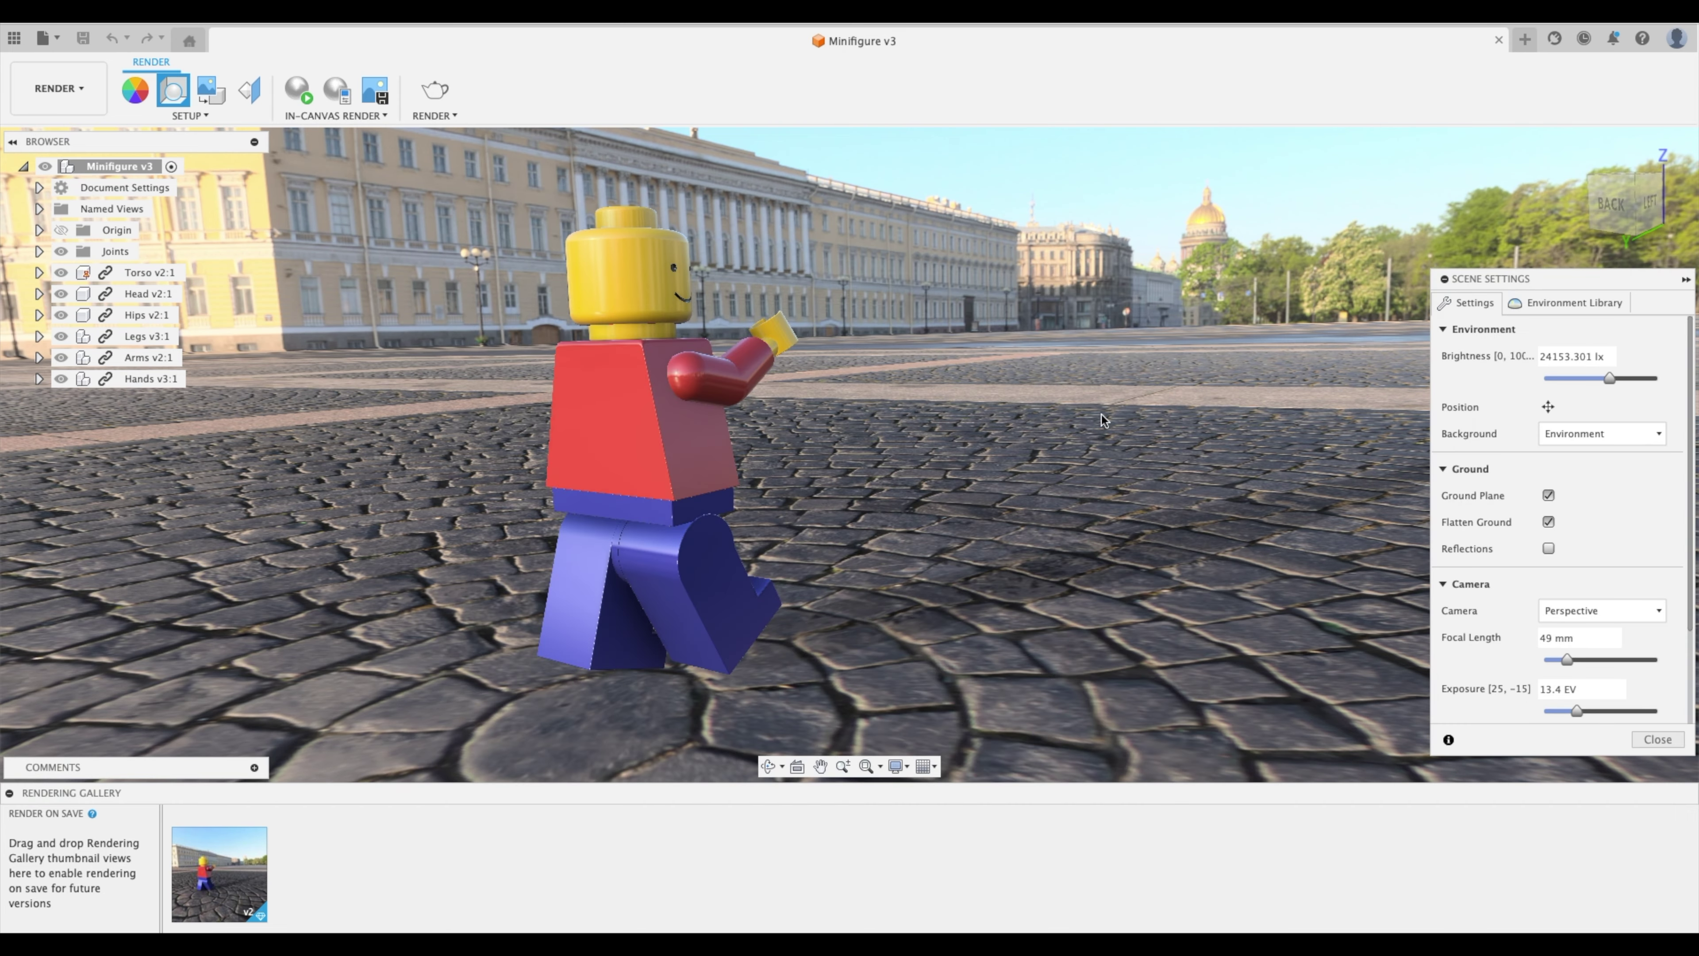
pyautogui.click(1573, 303)
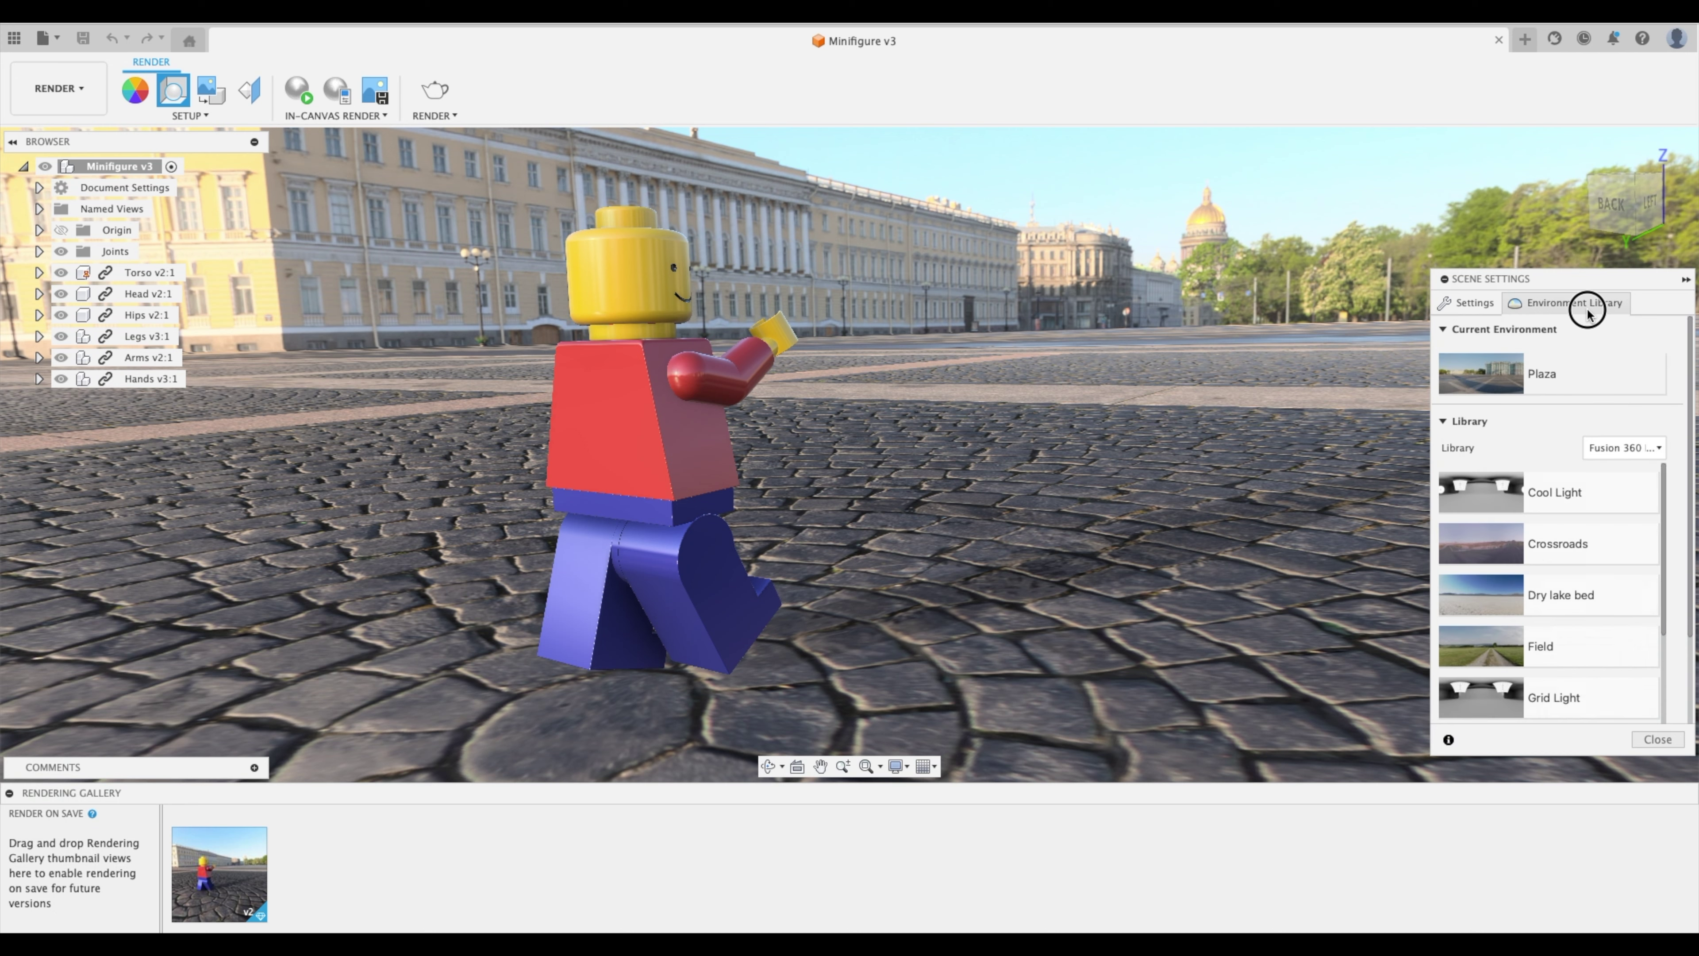
pyautogui.scroll(-5, 1569, 480)
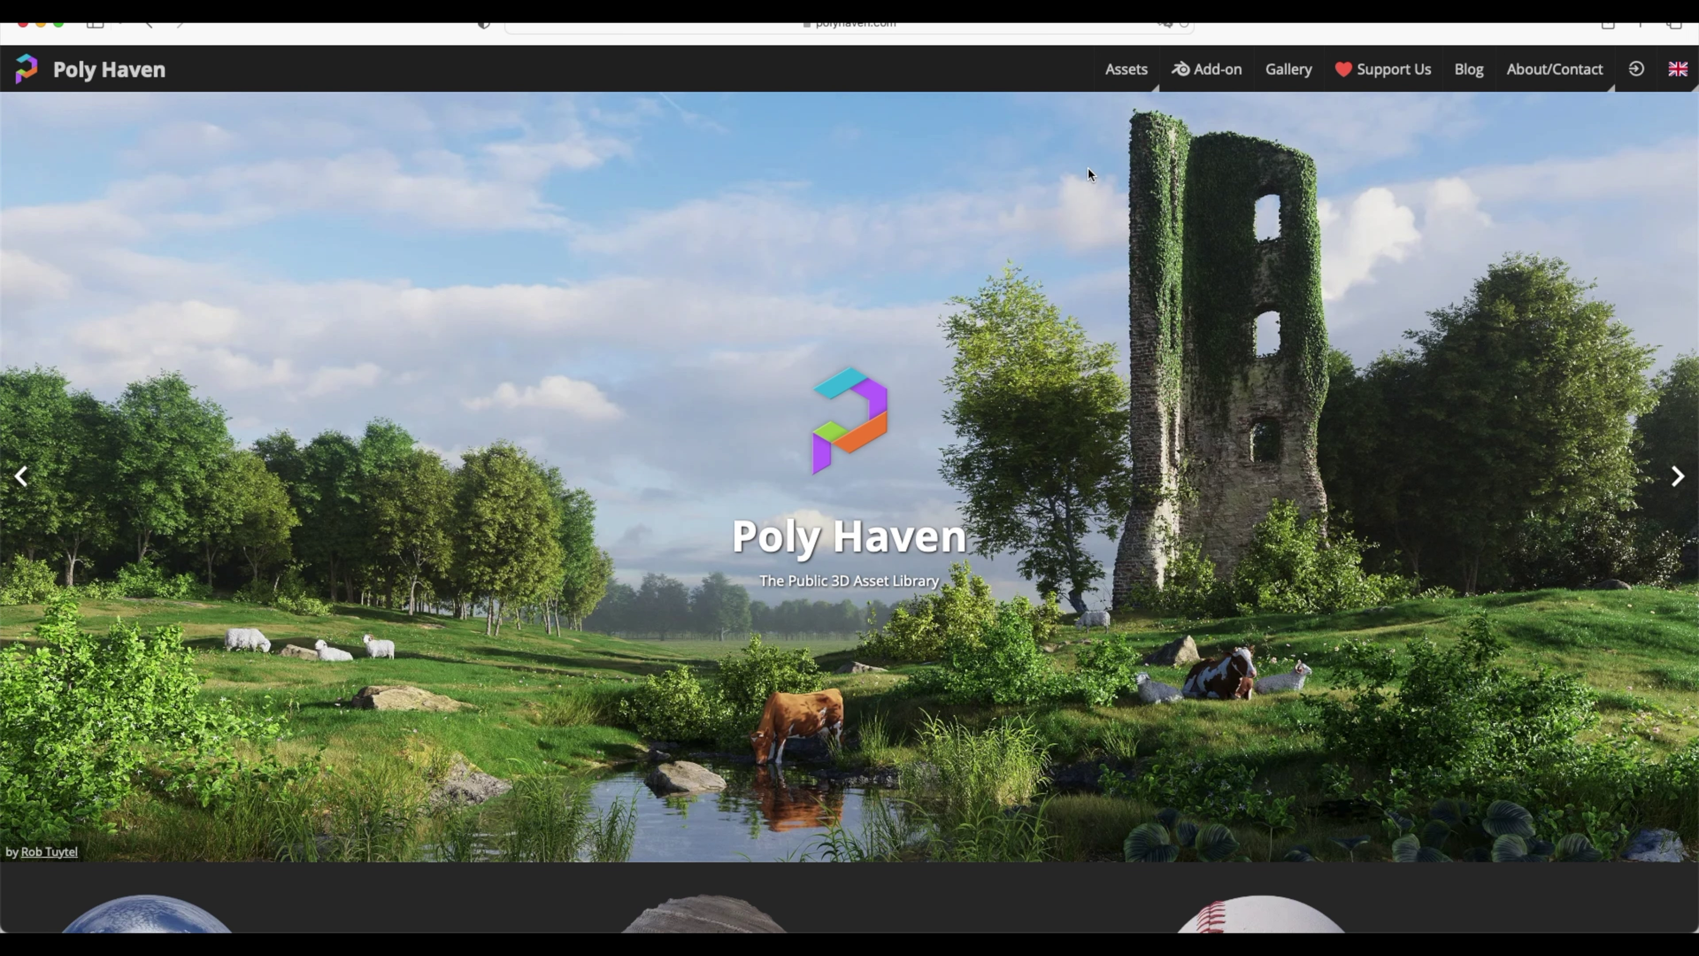
# Step: Browse Poly Haven's HDRI listing and open the Dikhololo Night HDRI page
pyautogui.moveTo(1145, 84)
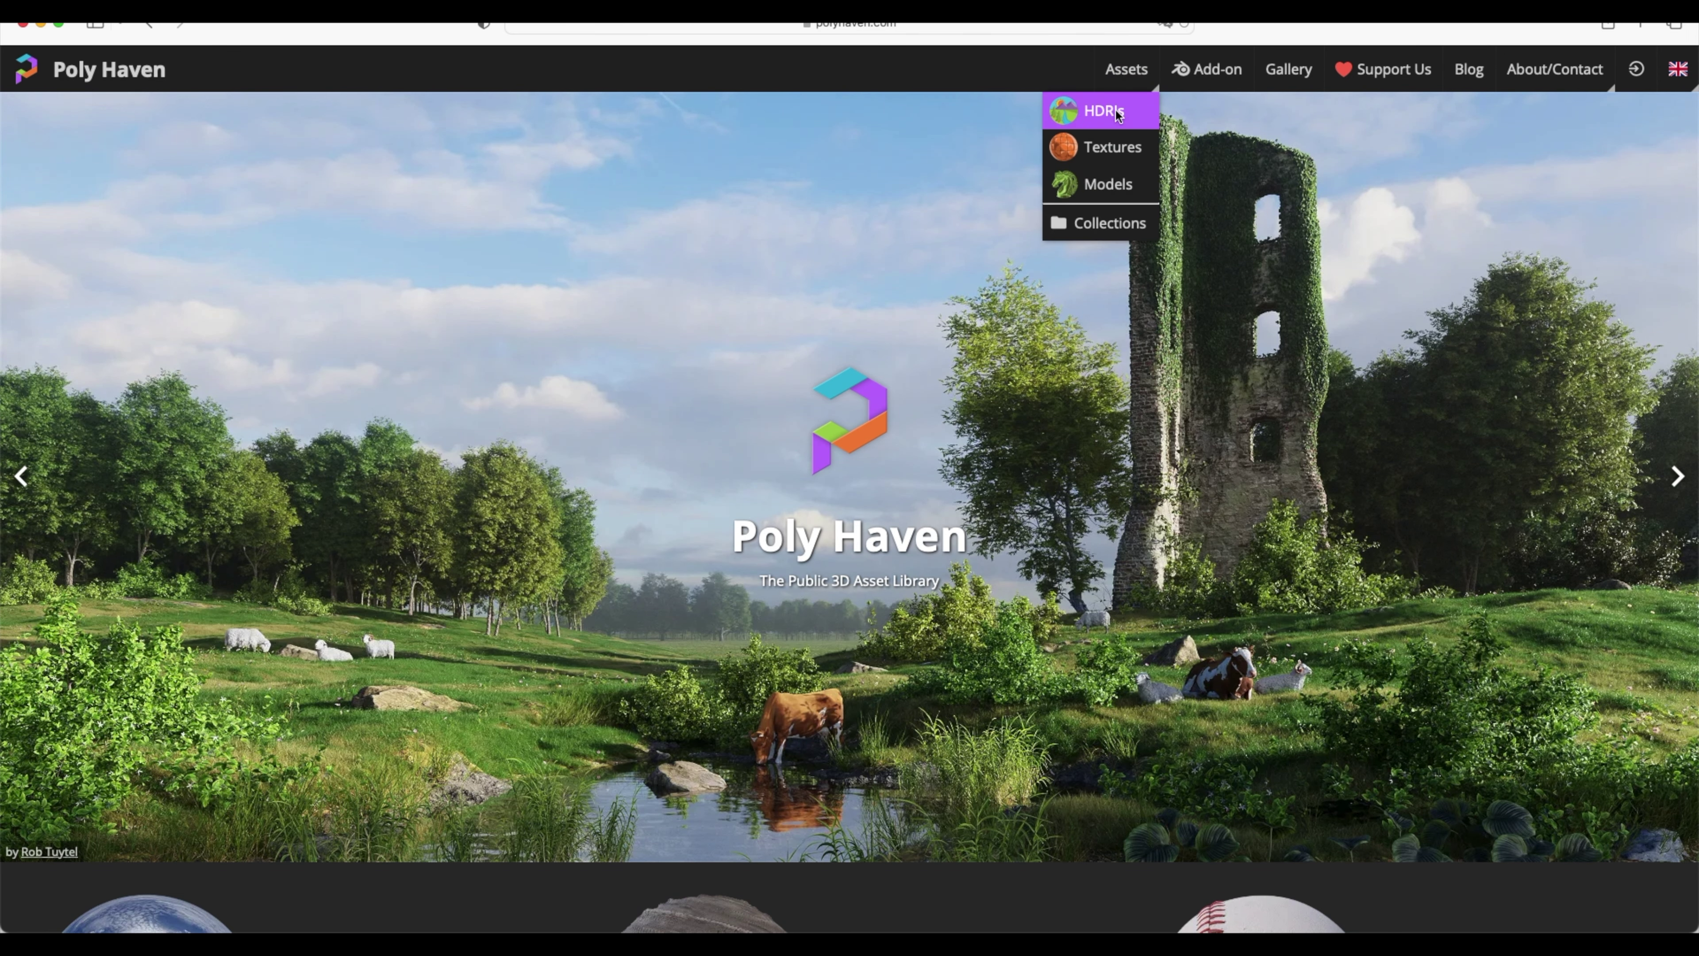
pyautogui.click(1116, 114)
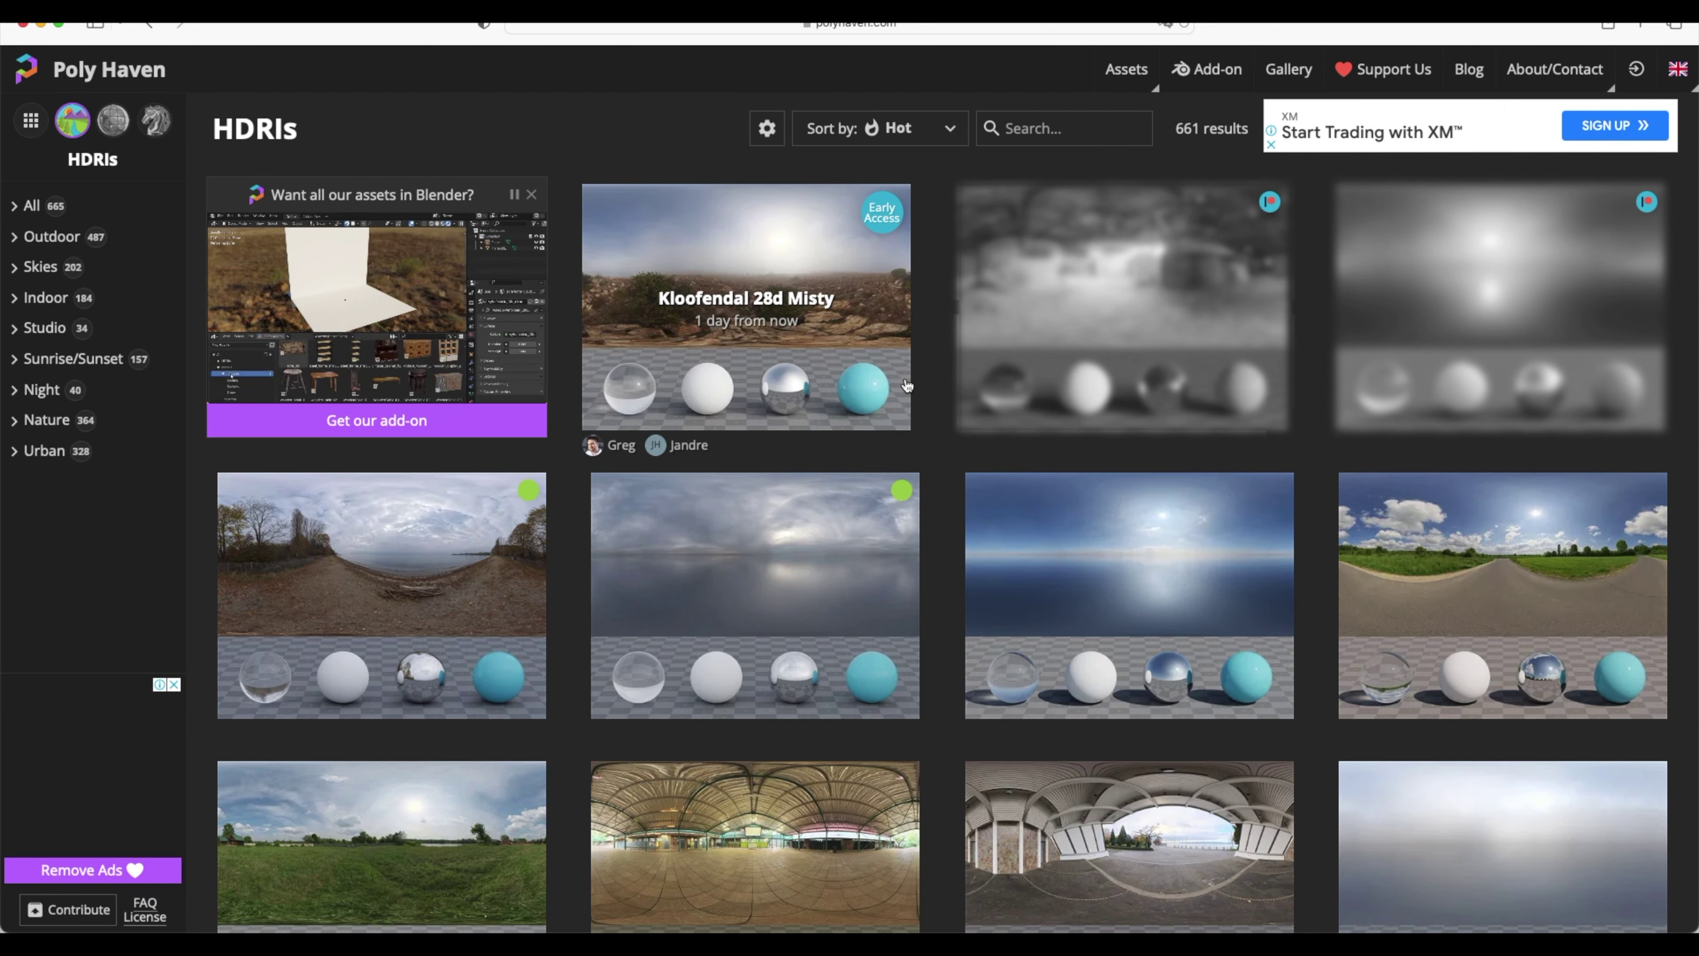
pyautogui.scroll(-10, 907, 386)
pyautogui.scroll(-8, 902, 386)
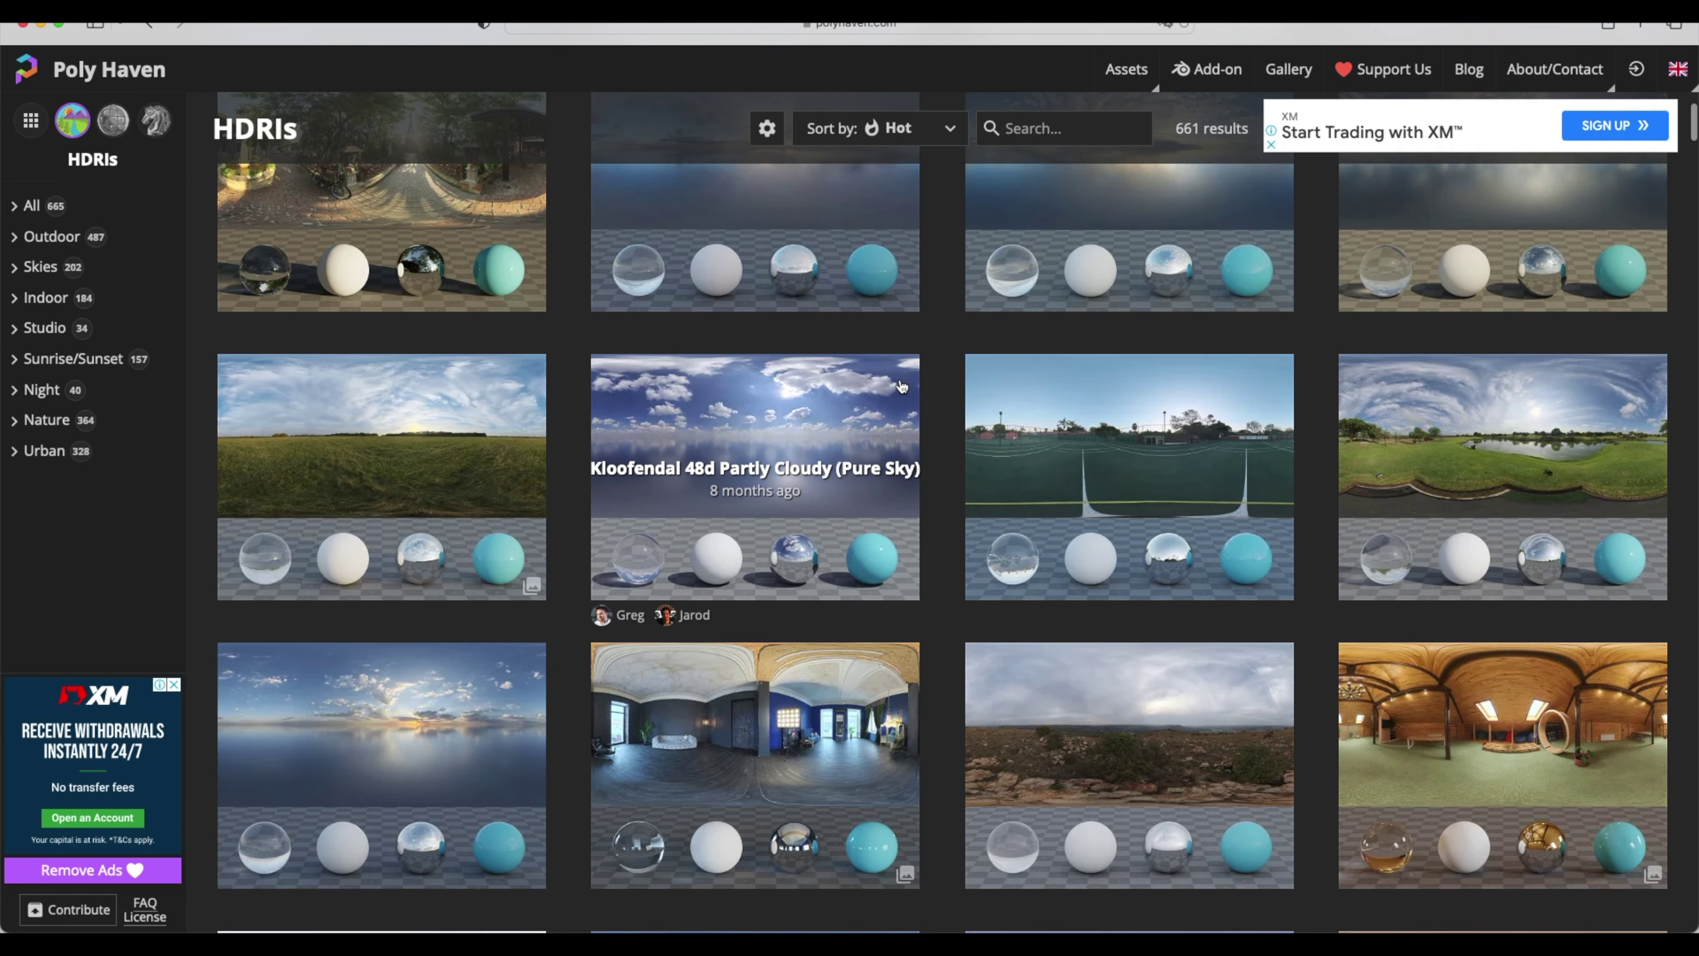
pyautogui.scroll(-8, 902, 387)
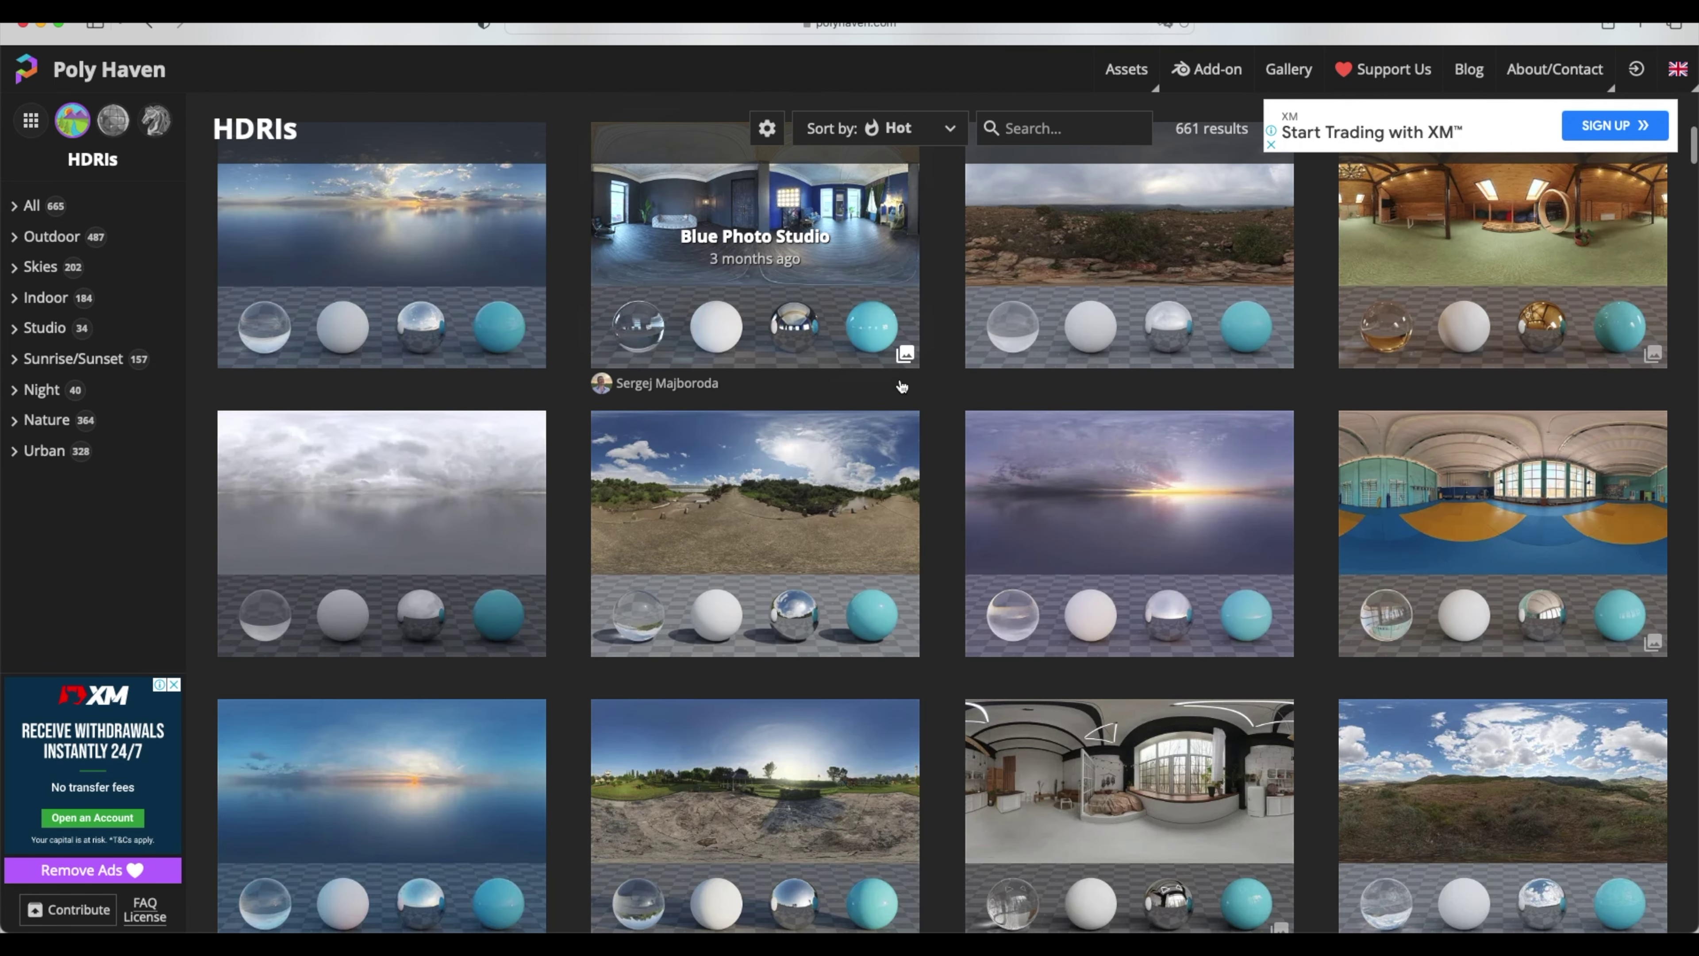
pyautogui.scroll(-5, 902, 386)
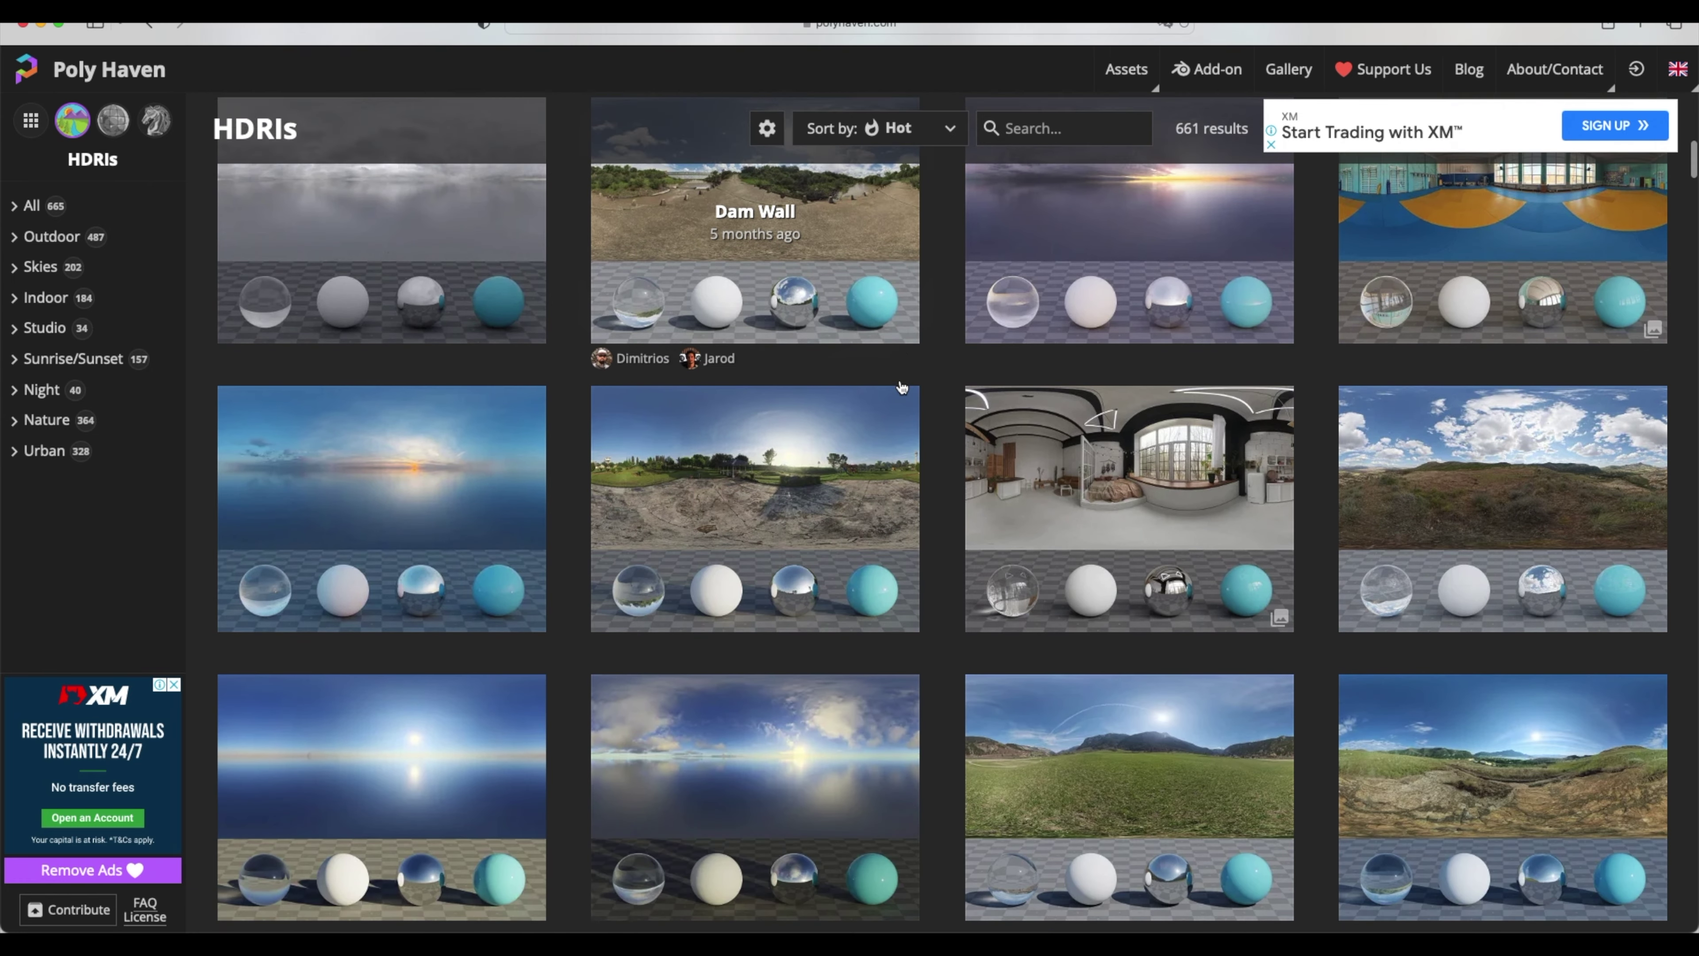
pyautogui.scroll(-1, 901, 386)
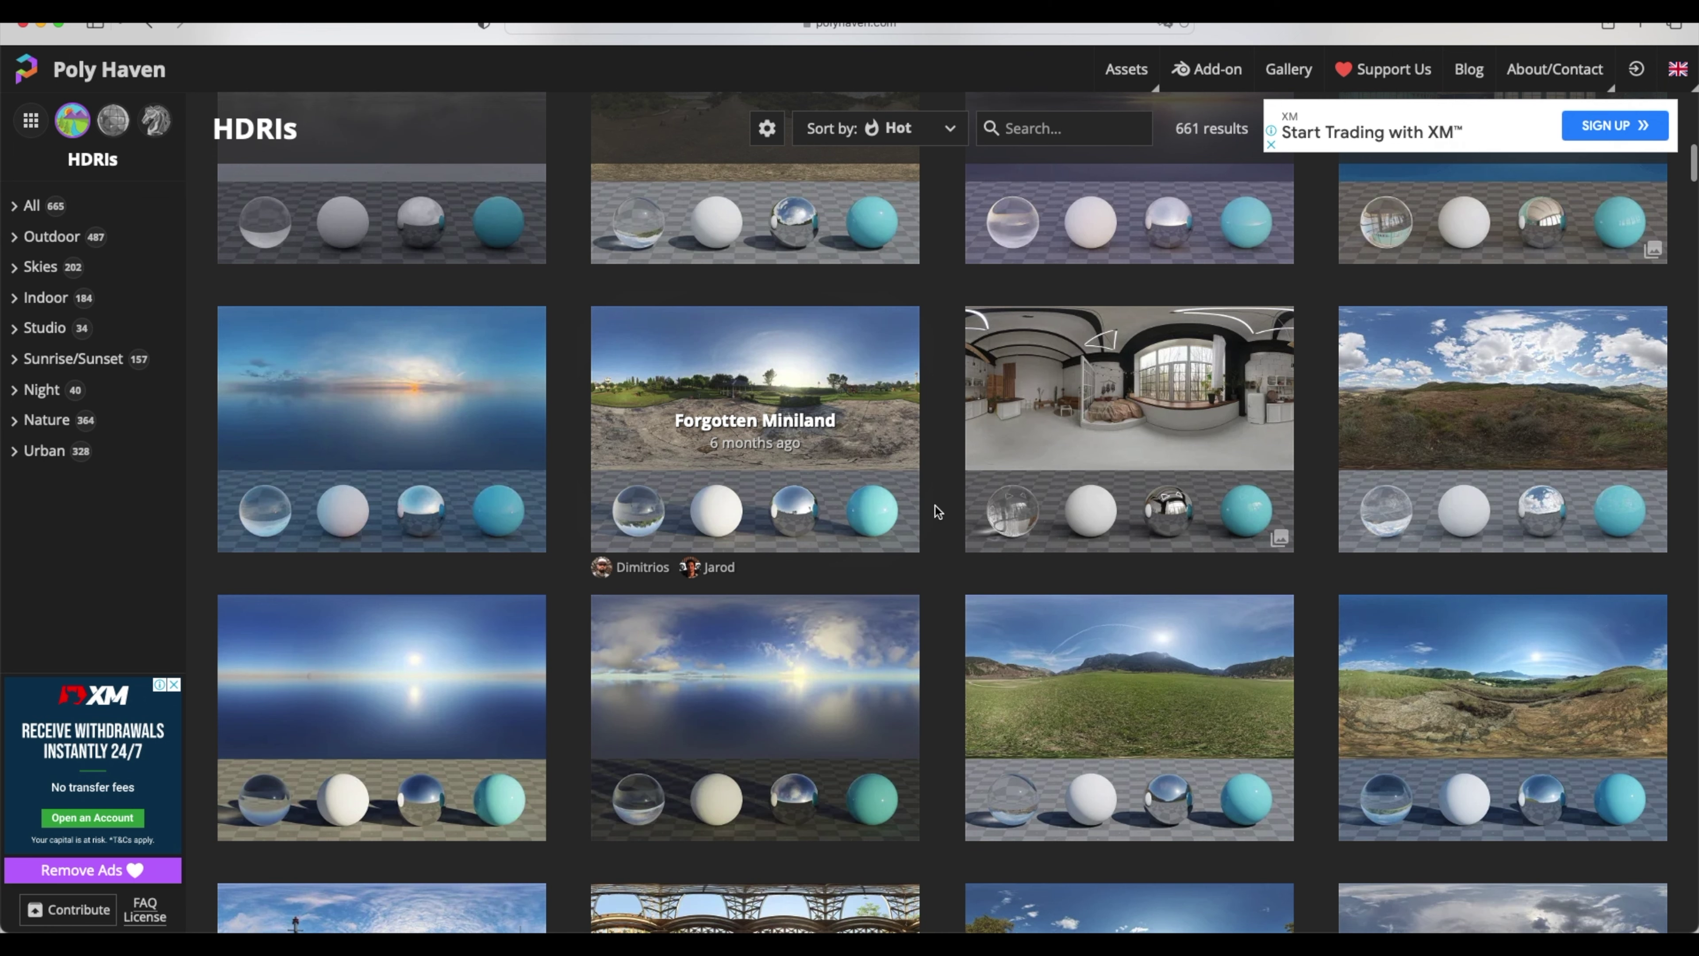
pyautogui.scroll(-10, 950, 510)
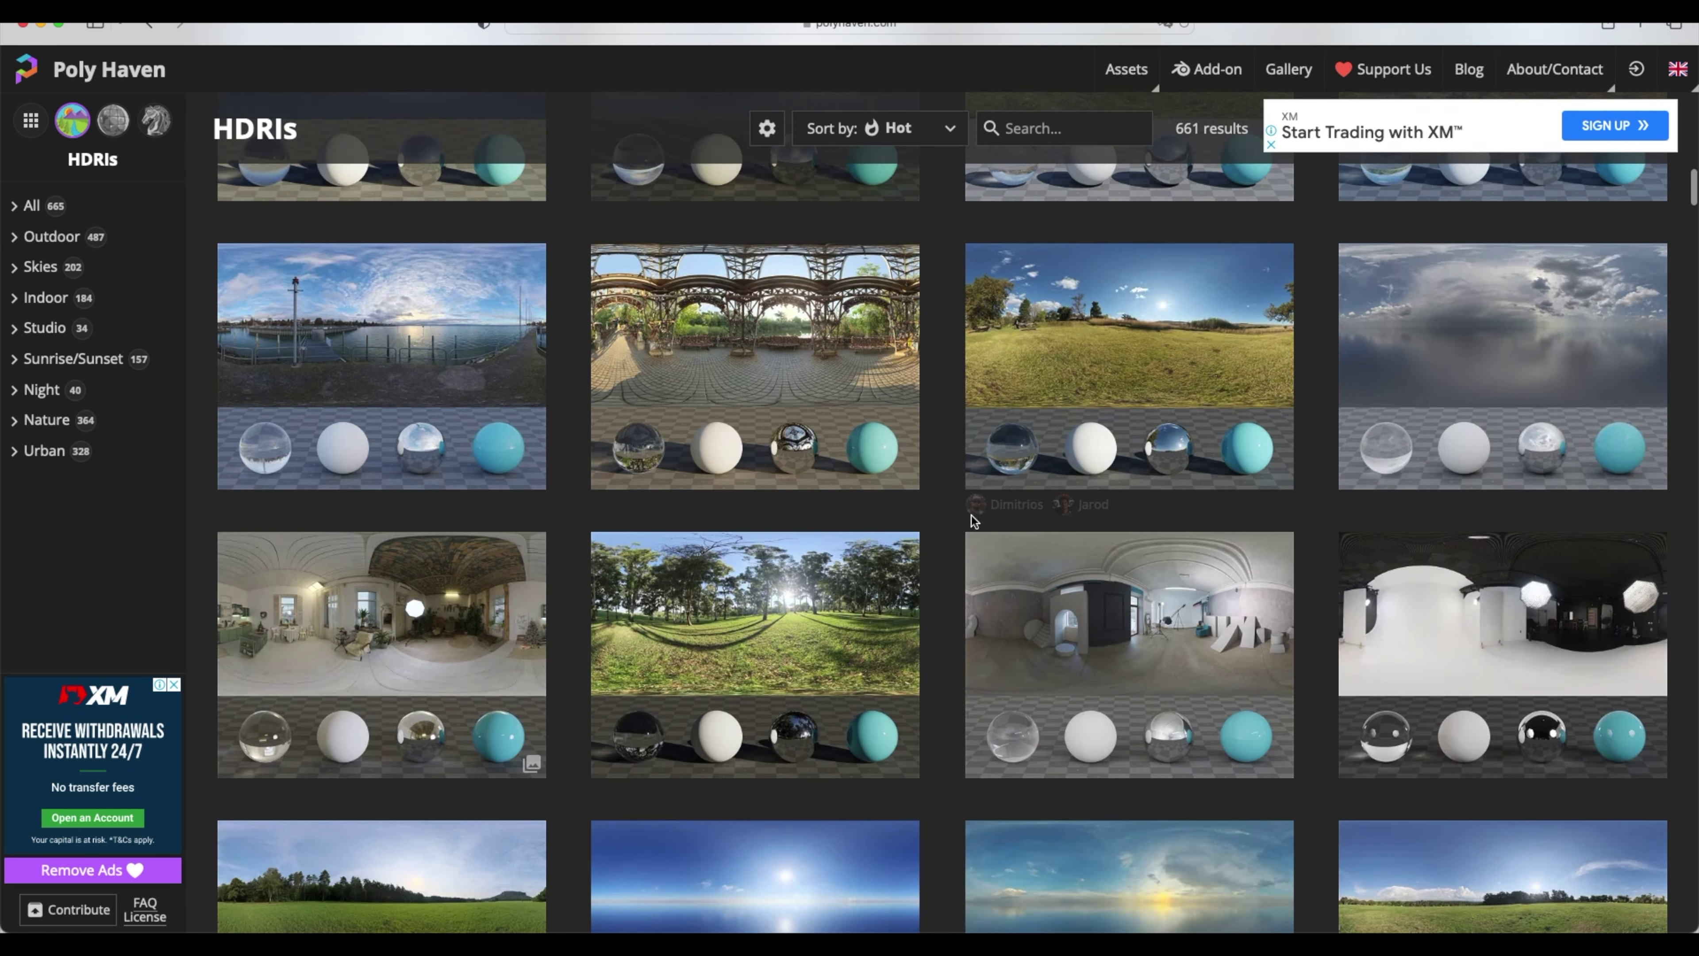
pyautogui.scroll(-10, 972, 518)
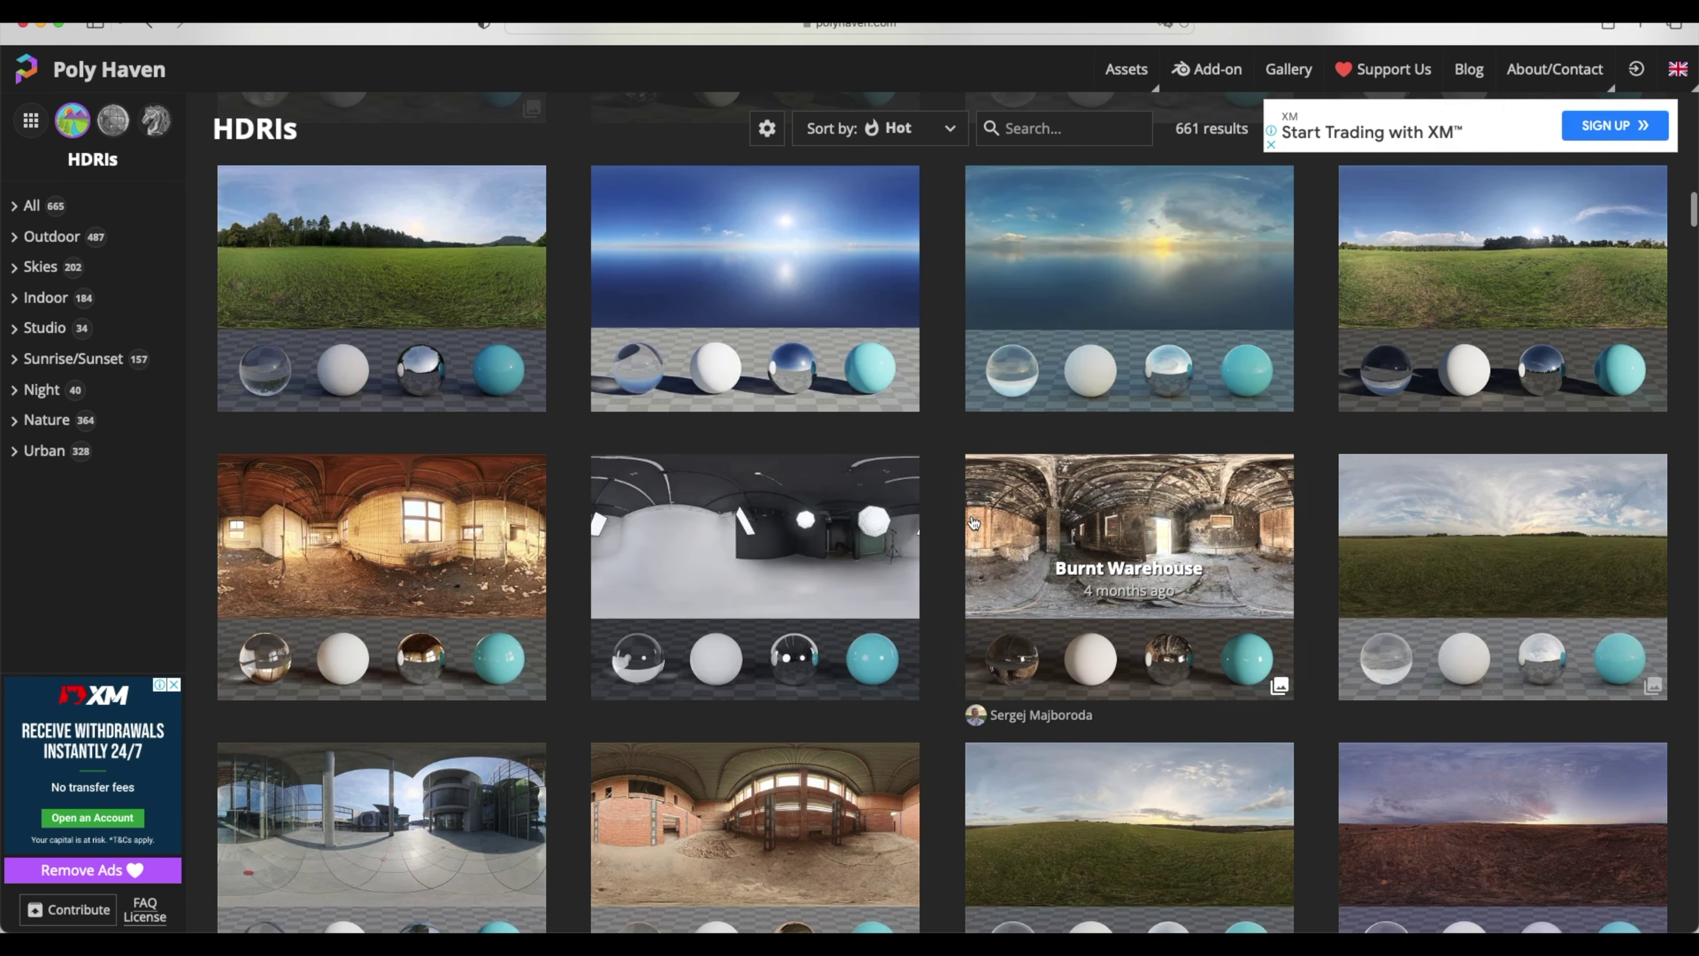
pyautogui.scroll(-10, 972, 521)
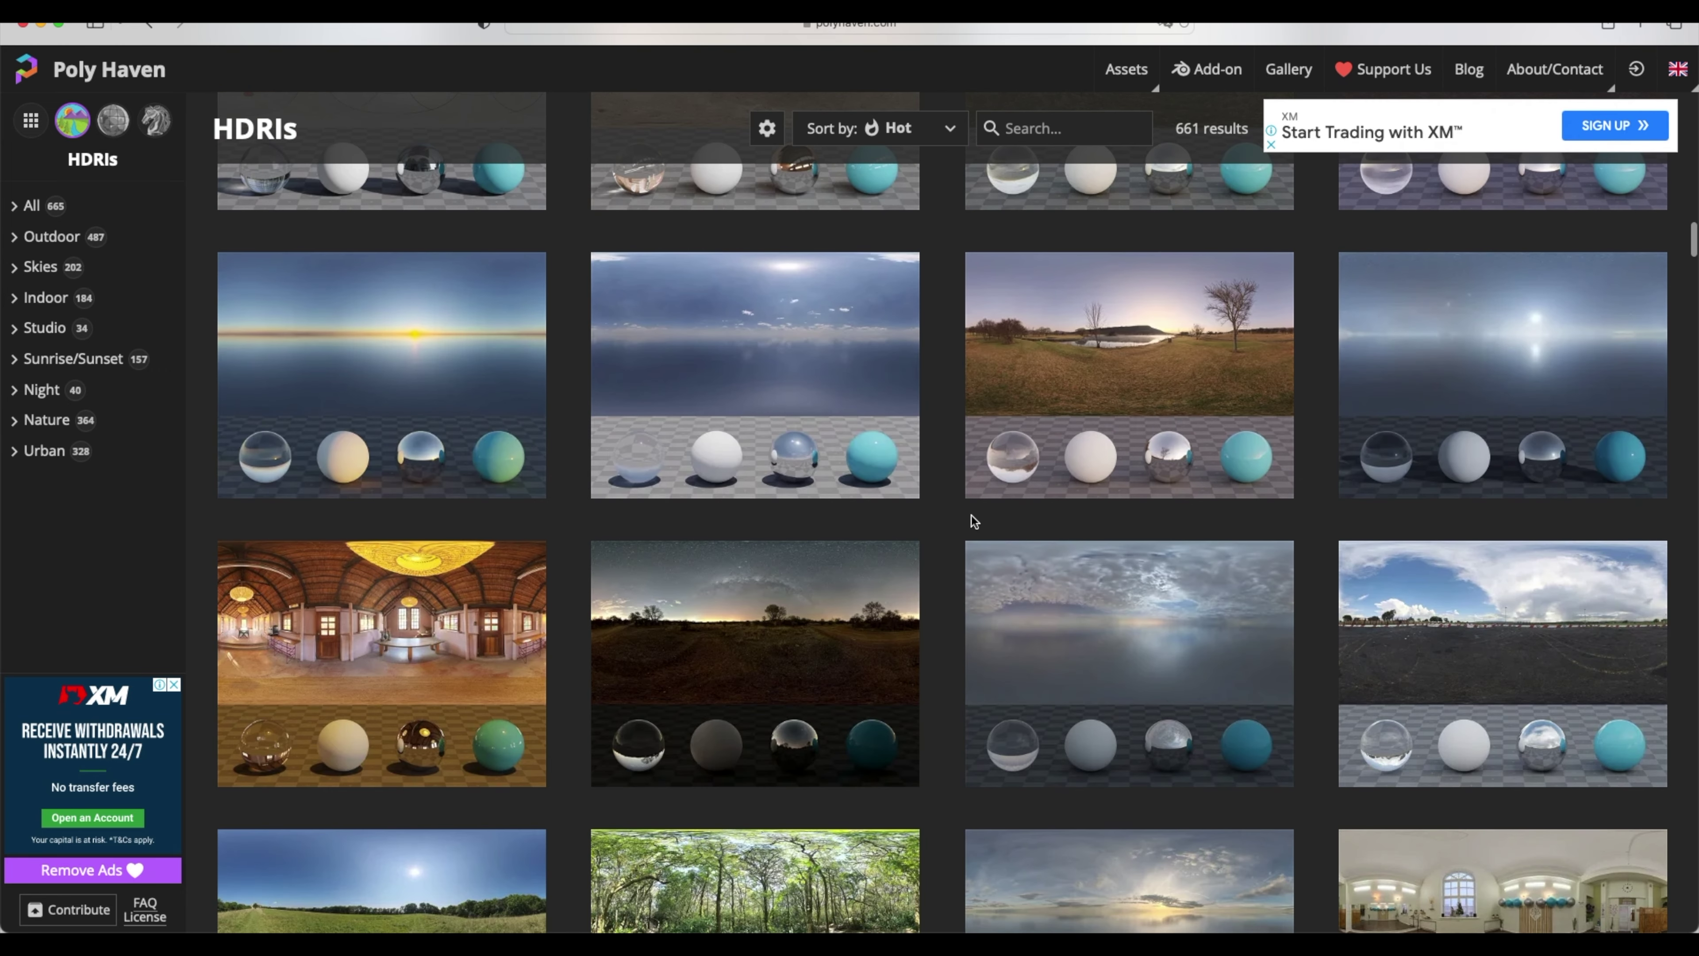
pyautogui.scroll(-3, 972, 521)
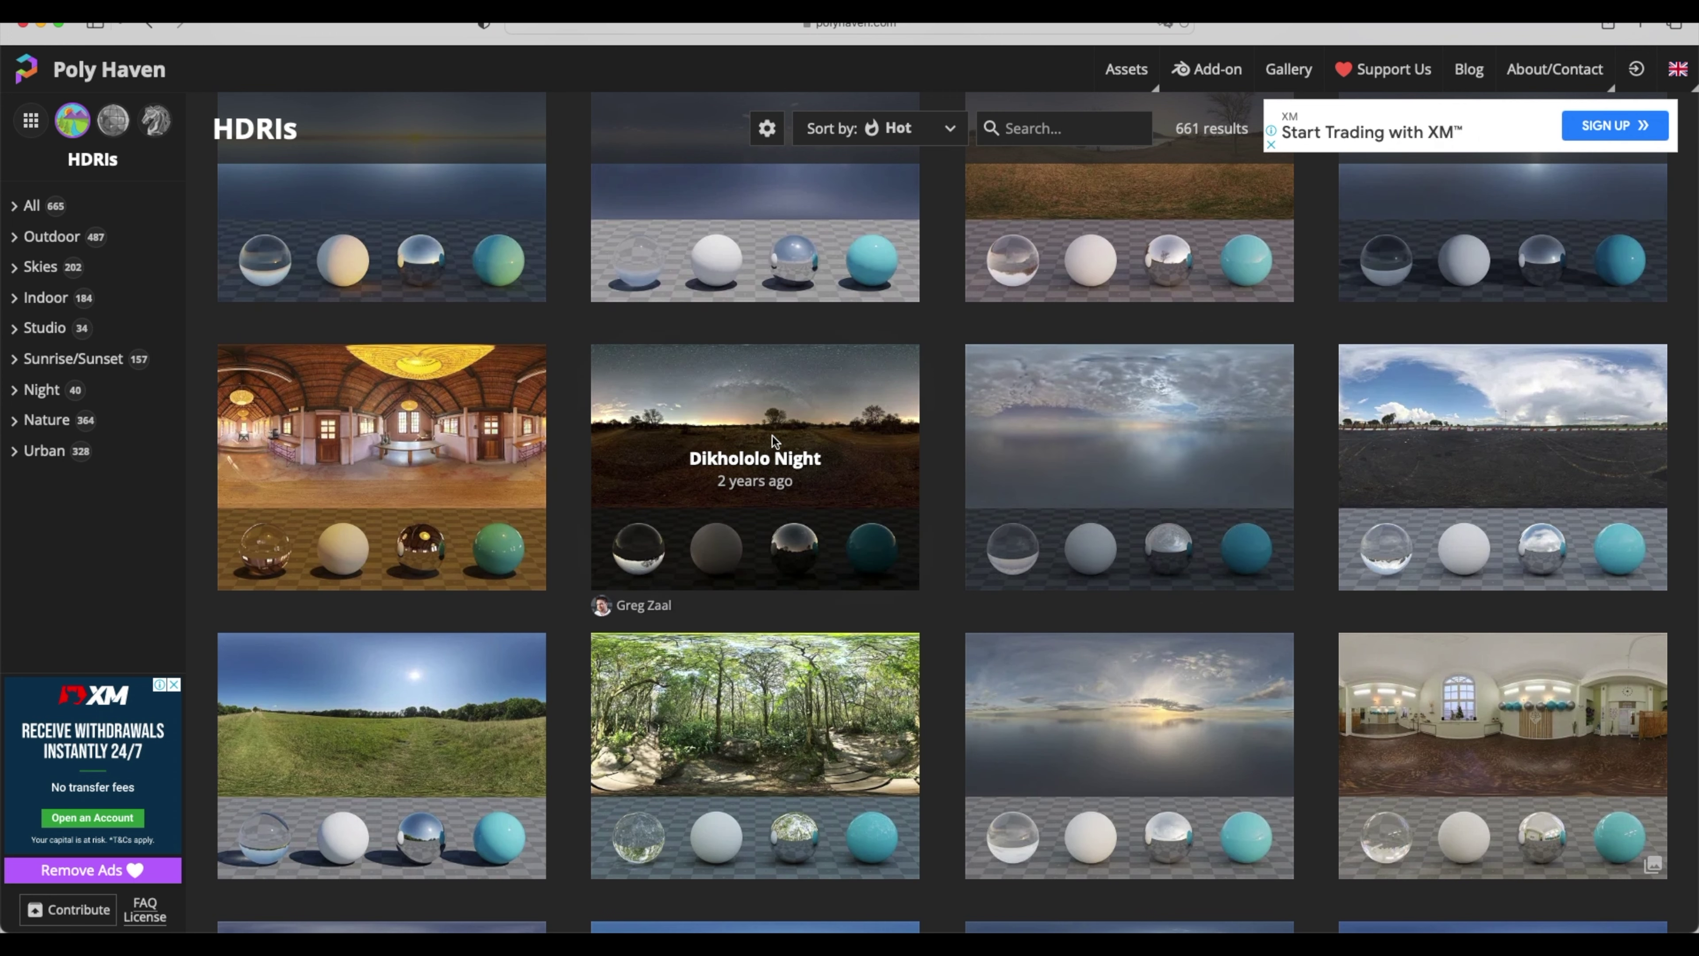
pyautogui.click(773, 436)
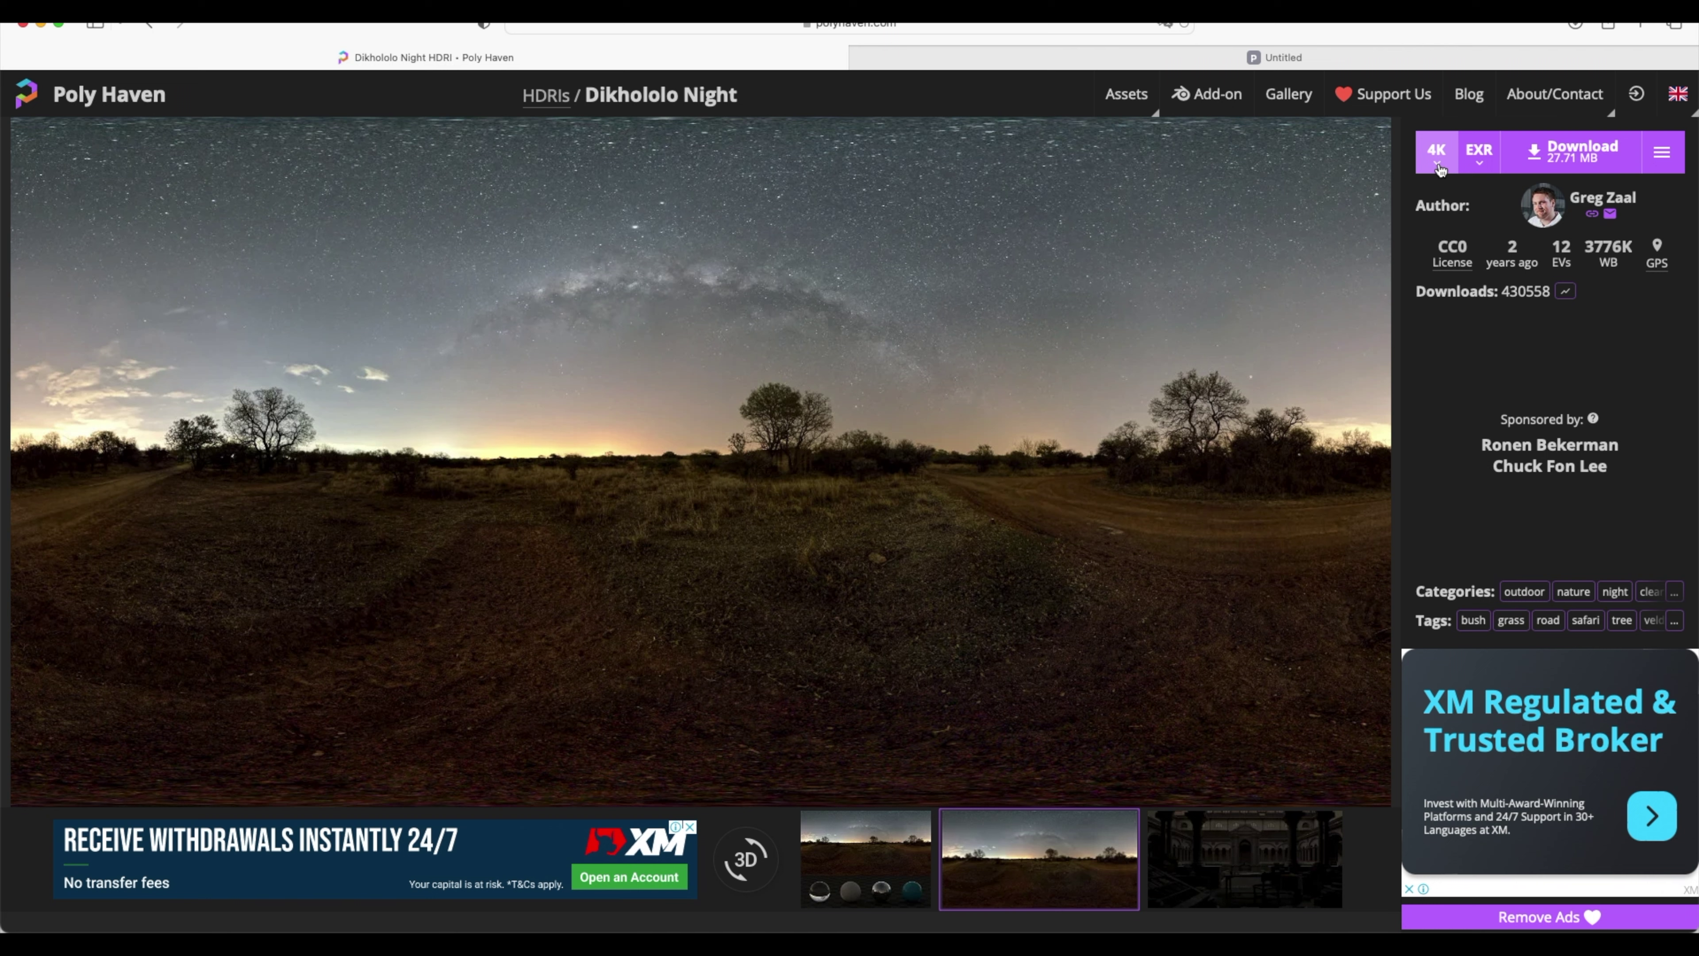
# Step: Set the Dikhololo Night download resolution to 8K (114.24 MB)
pyautogui.click(1438, 161)
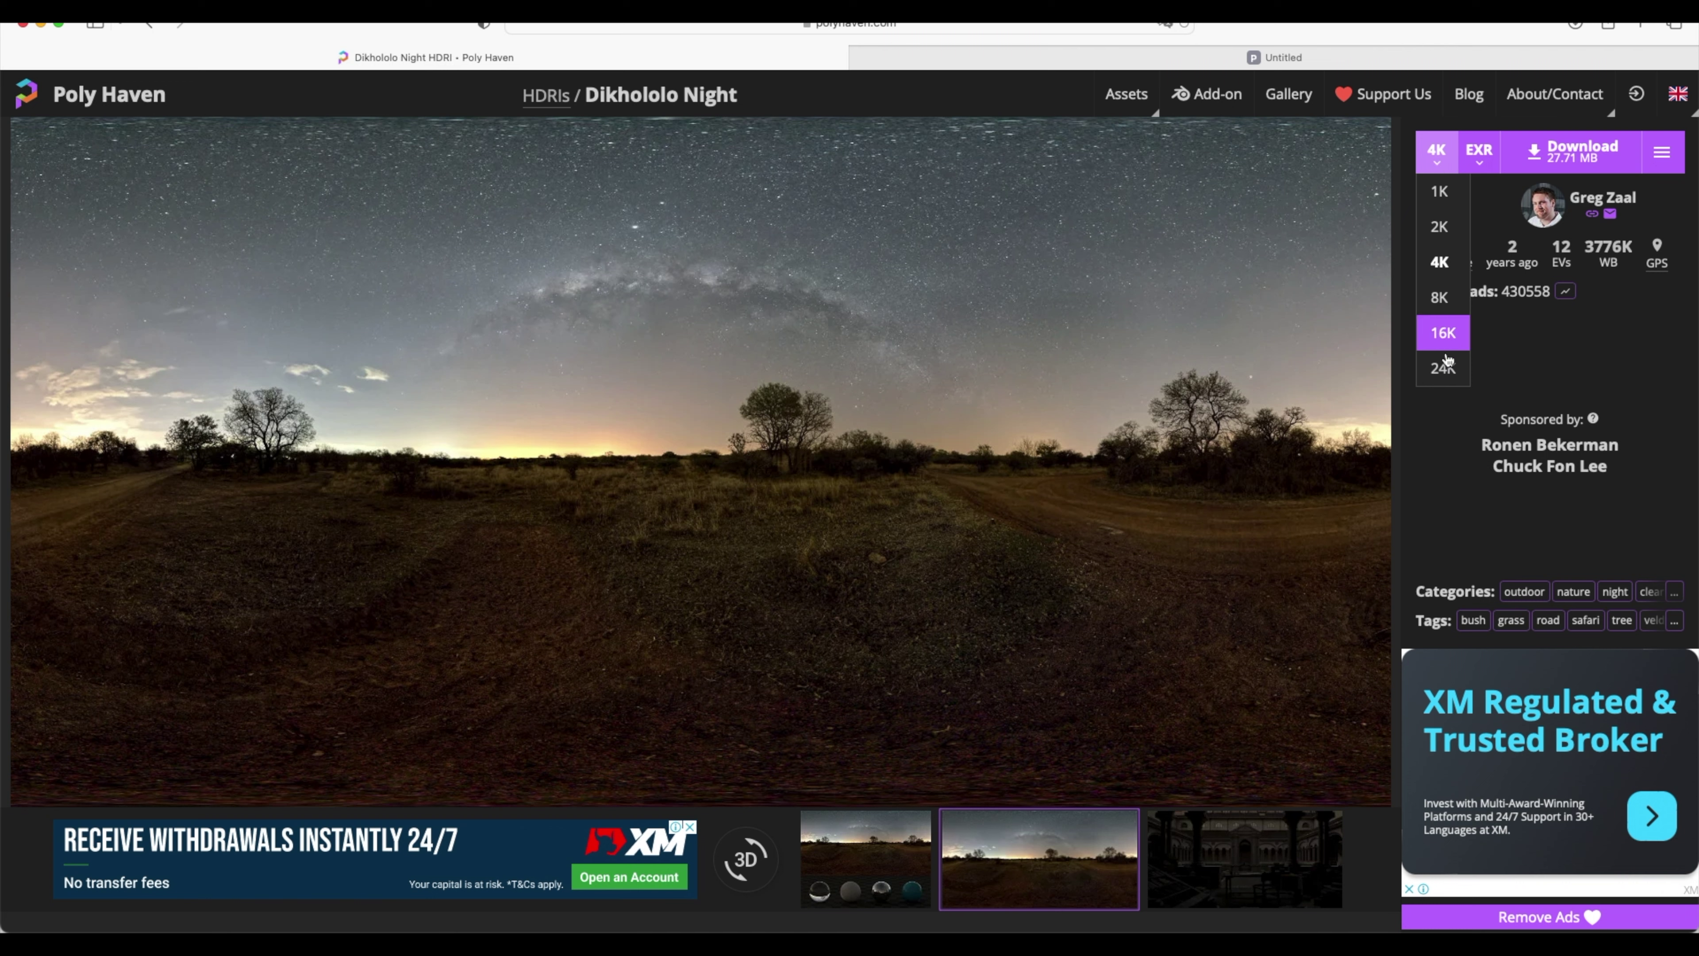
pyautogui.click(1446, 368)
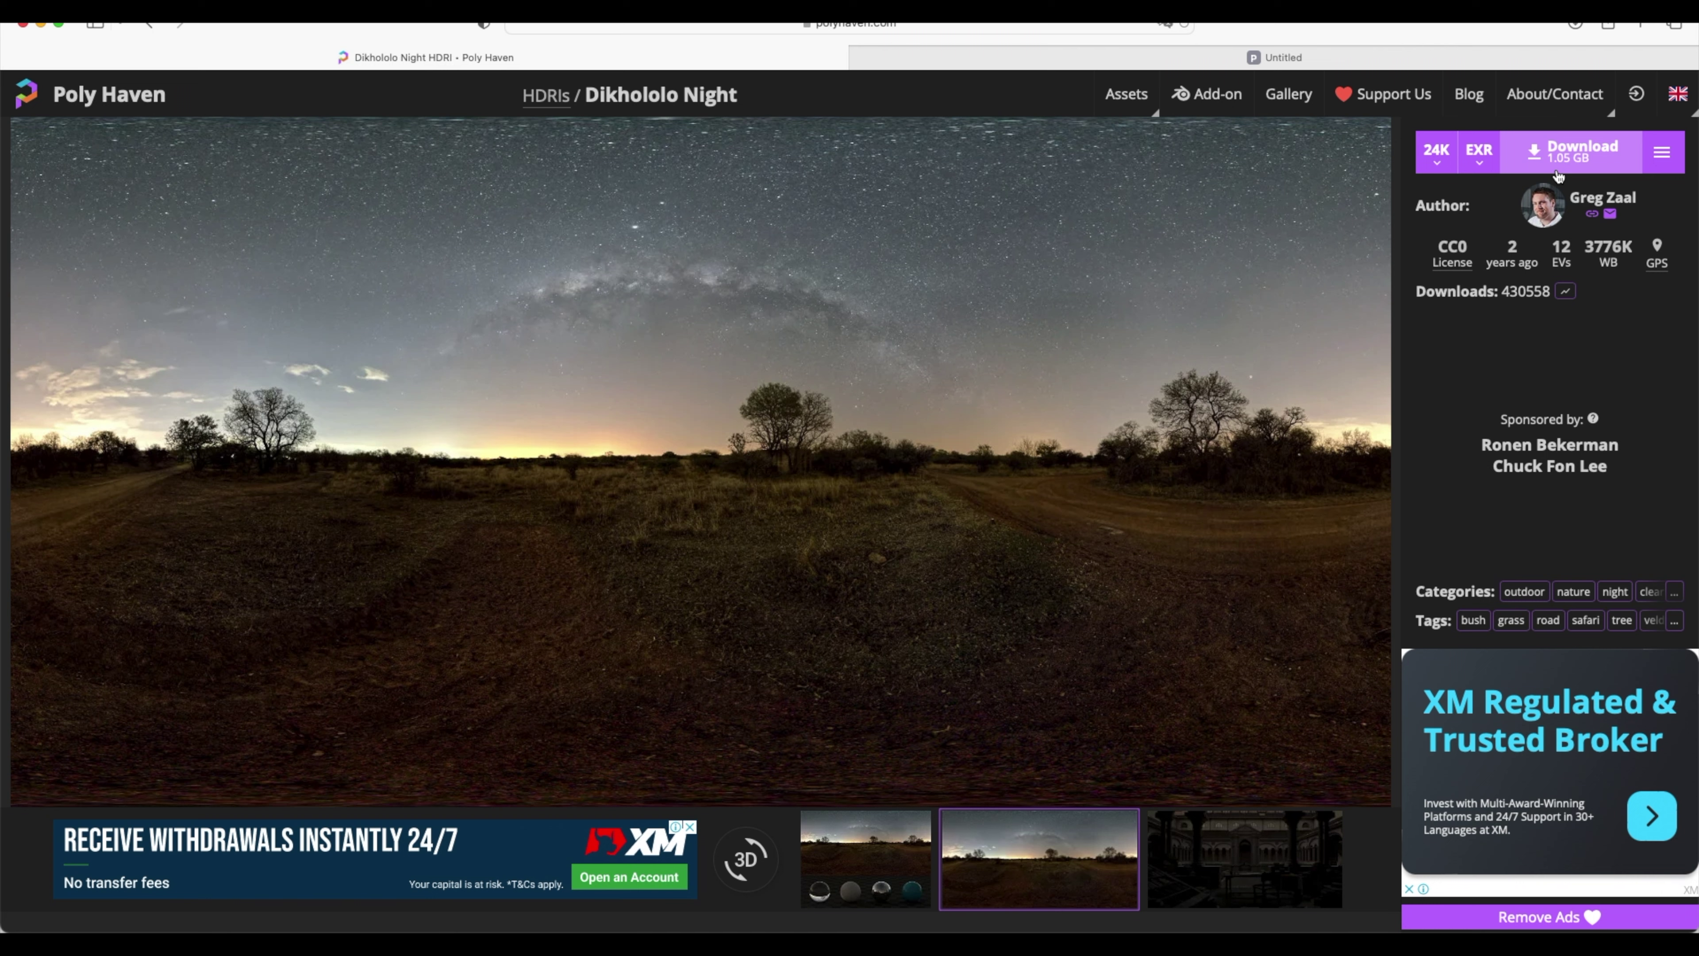
pyautogui.click(1443, 173)
pyautogui.click(1443, 333)
pyautogui.click(1446, 312)
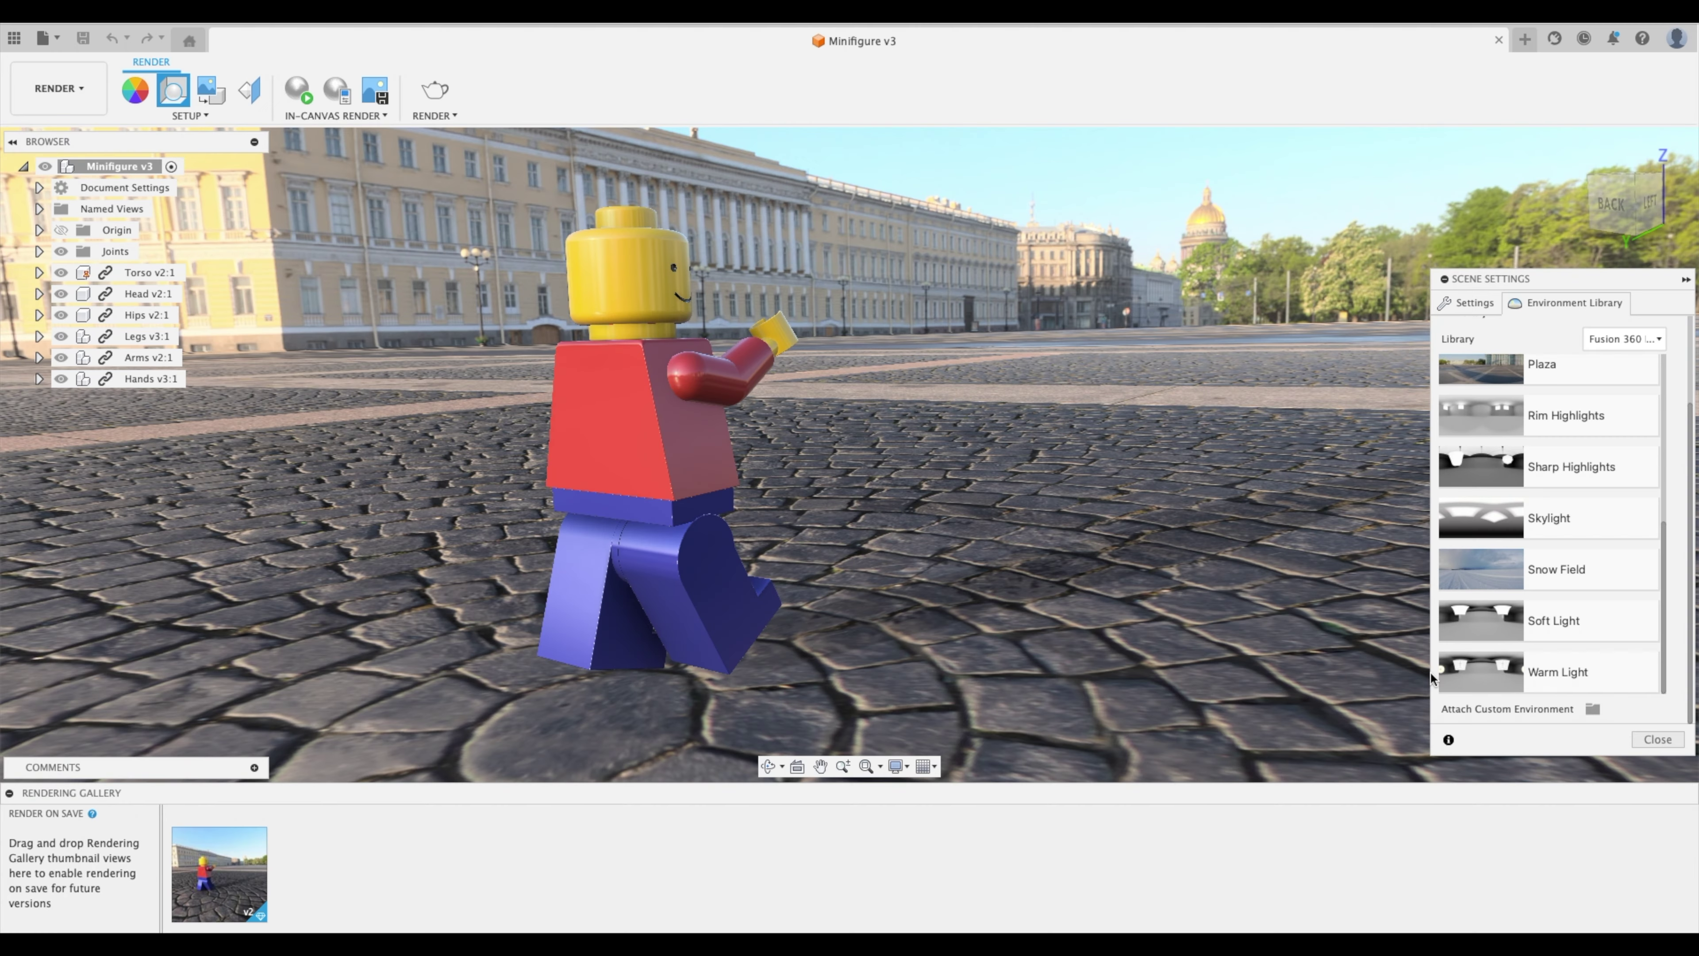
# Step: Load dikhololo_night_8k.exr from the computer's HDRIs folder as a custom scene environment
pyautogui.click(1593, 708)
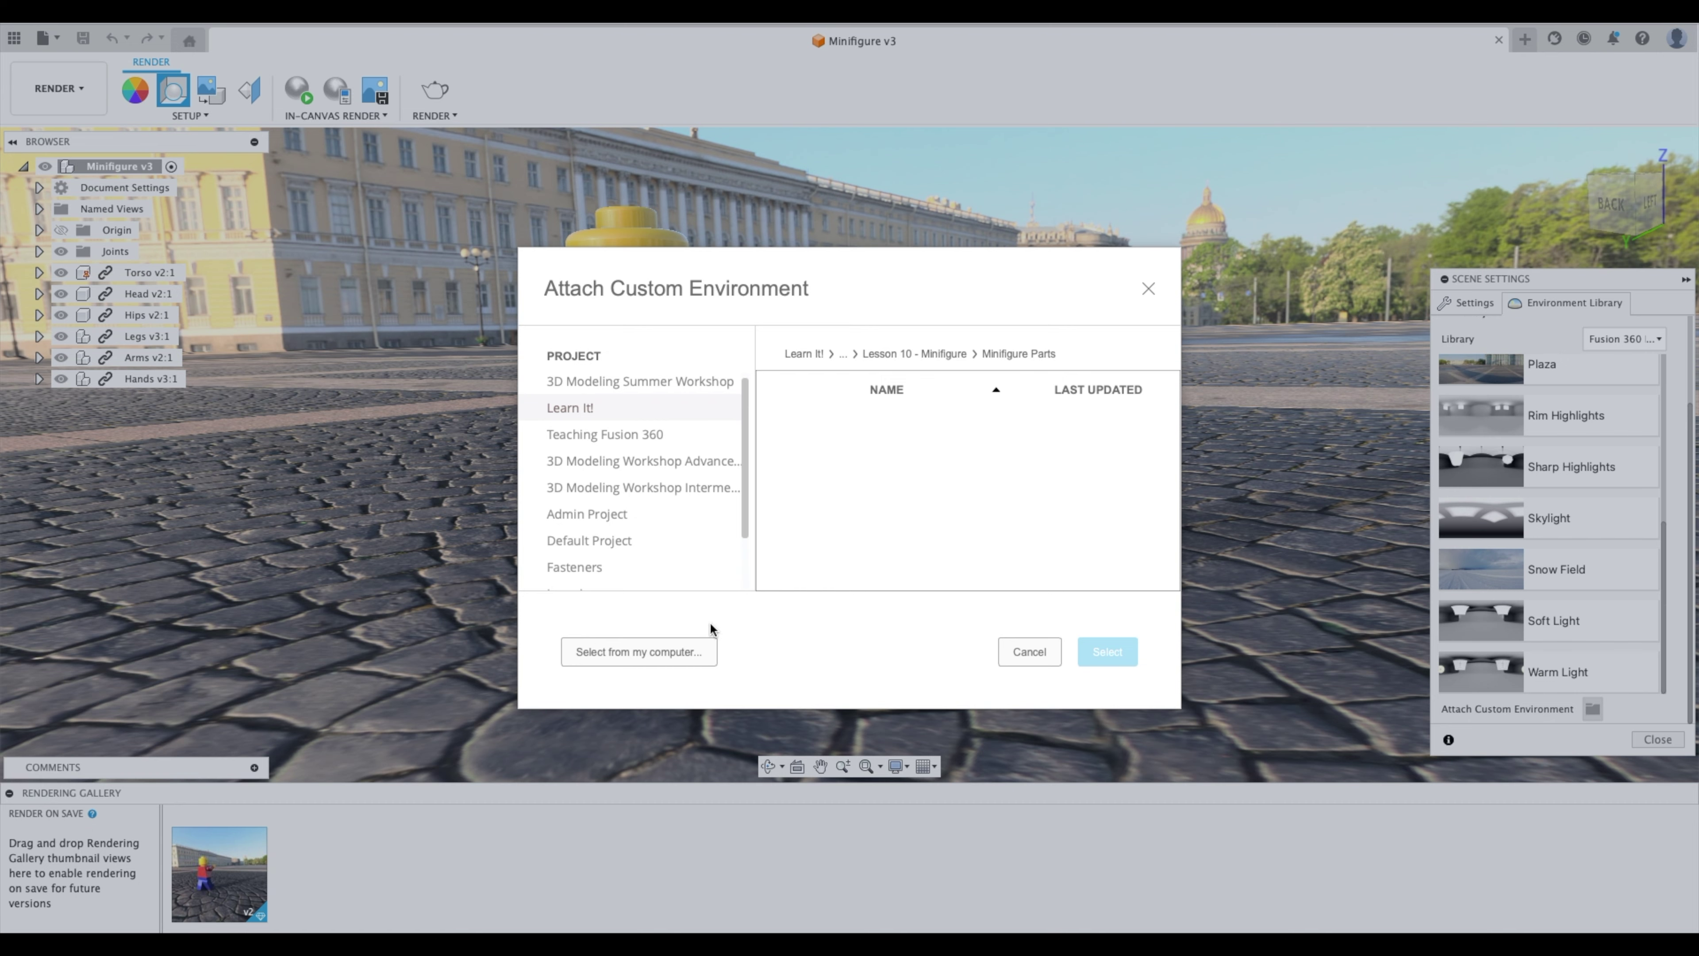
pyautogui.click(639, 652)
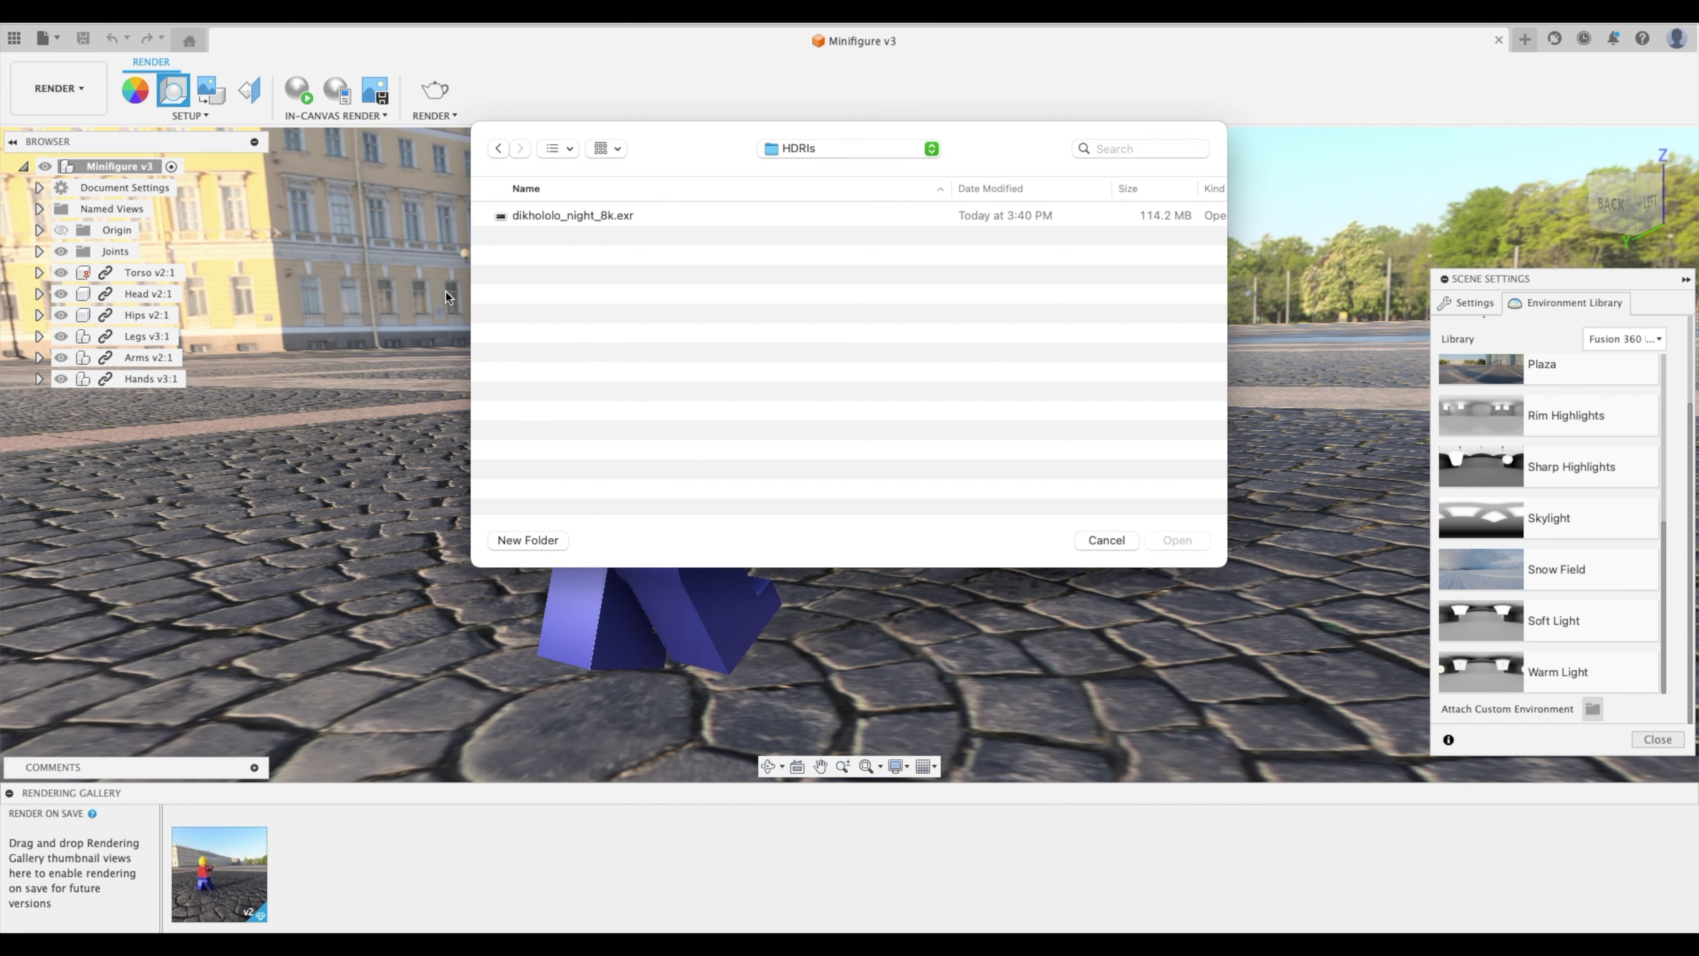
pyautogui.doubleClick(574, 216)
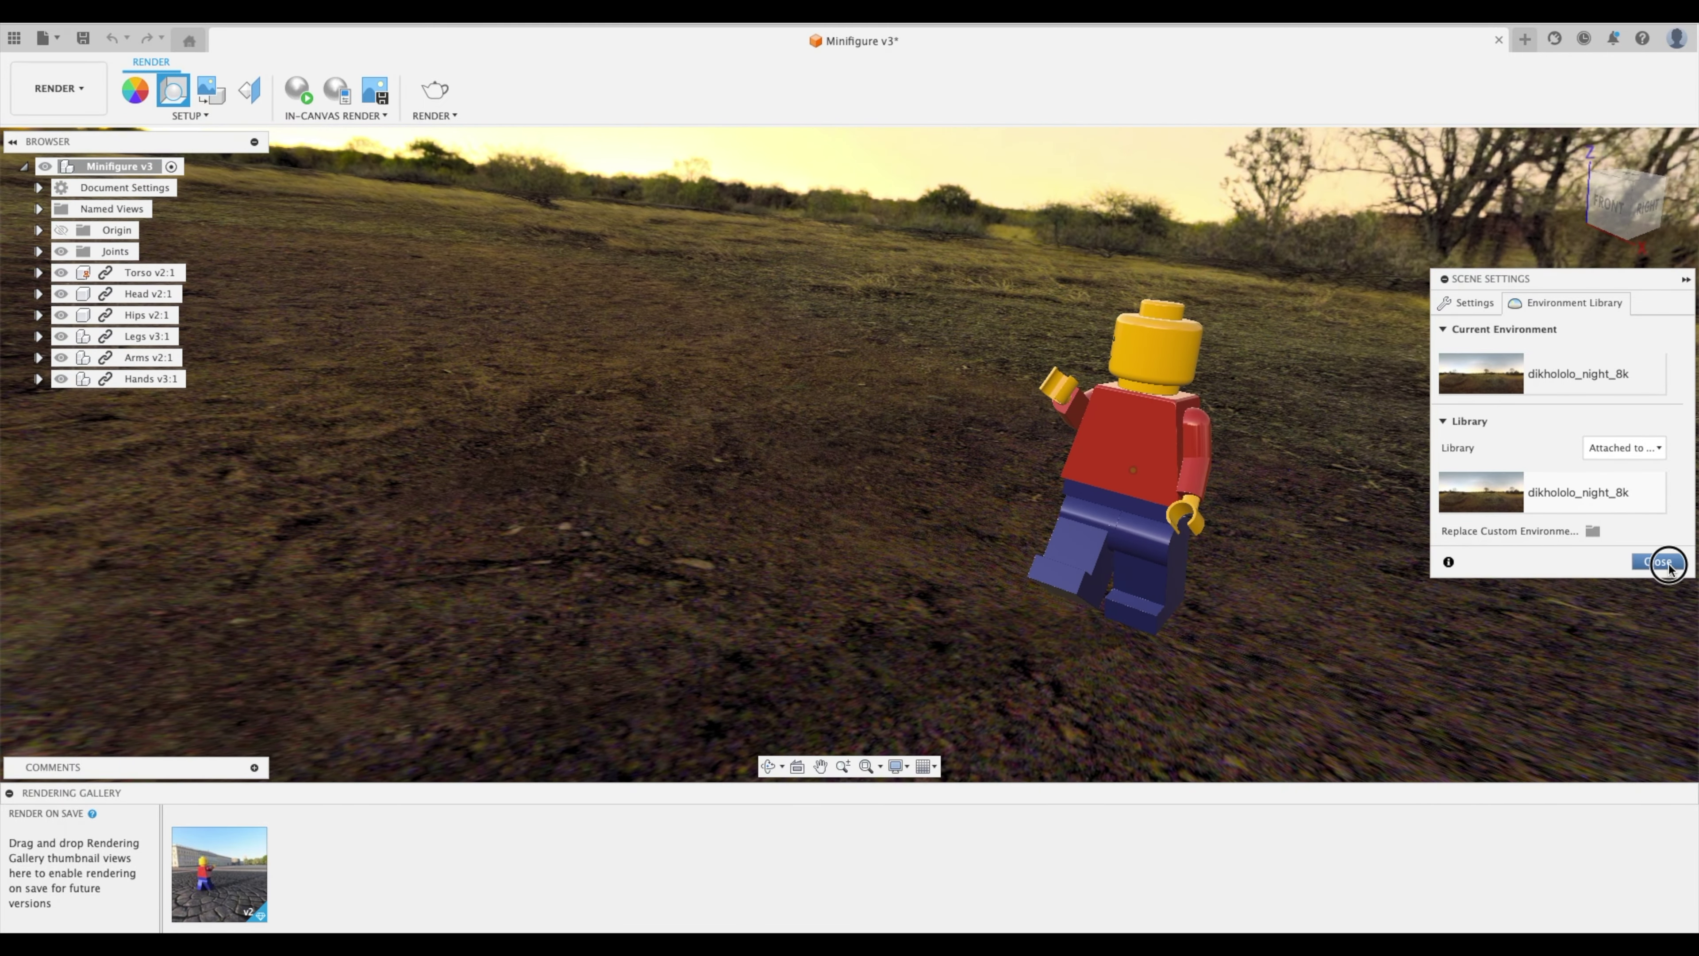
# Step: Adjust the night environment's rotation and ground placement, then start a Local Render
pyautogui.click(1658, 561)
pyautogui.click(173, 90)
pyautogui.click(1549, 406)
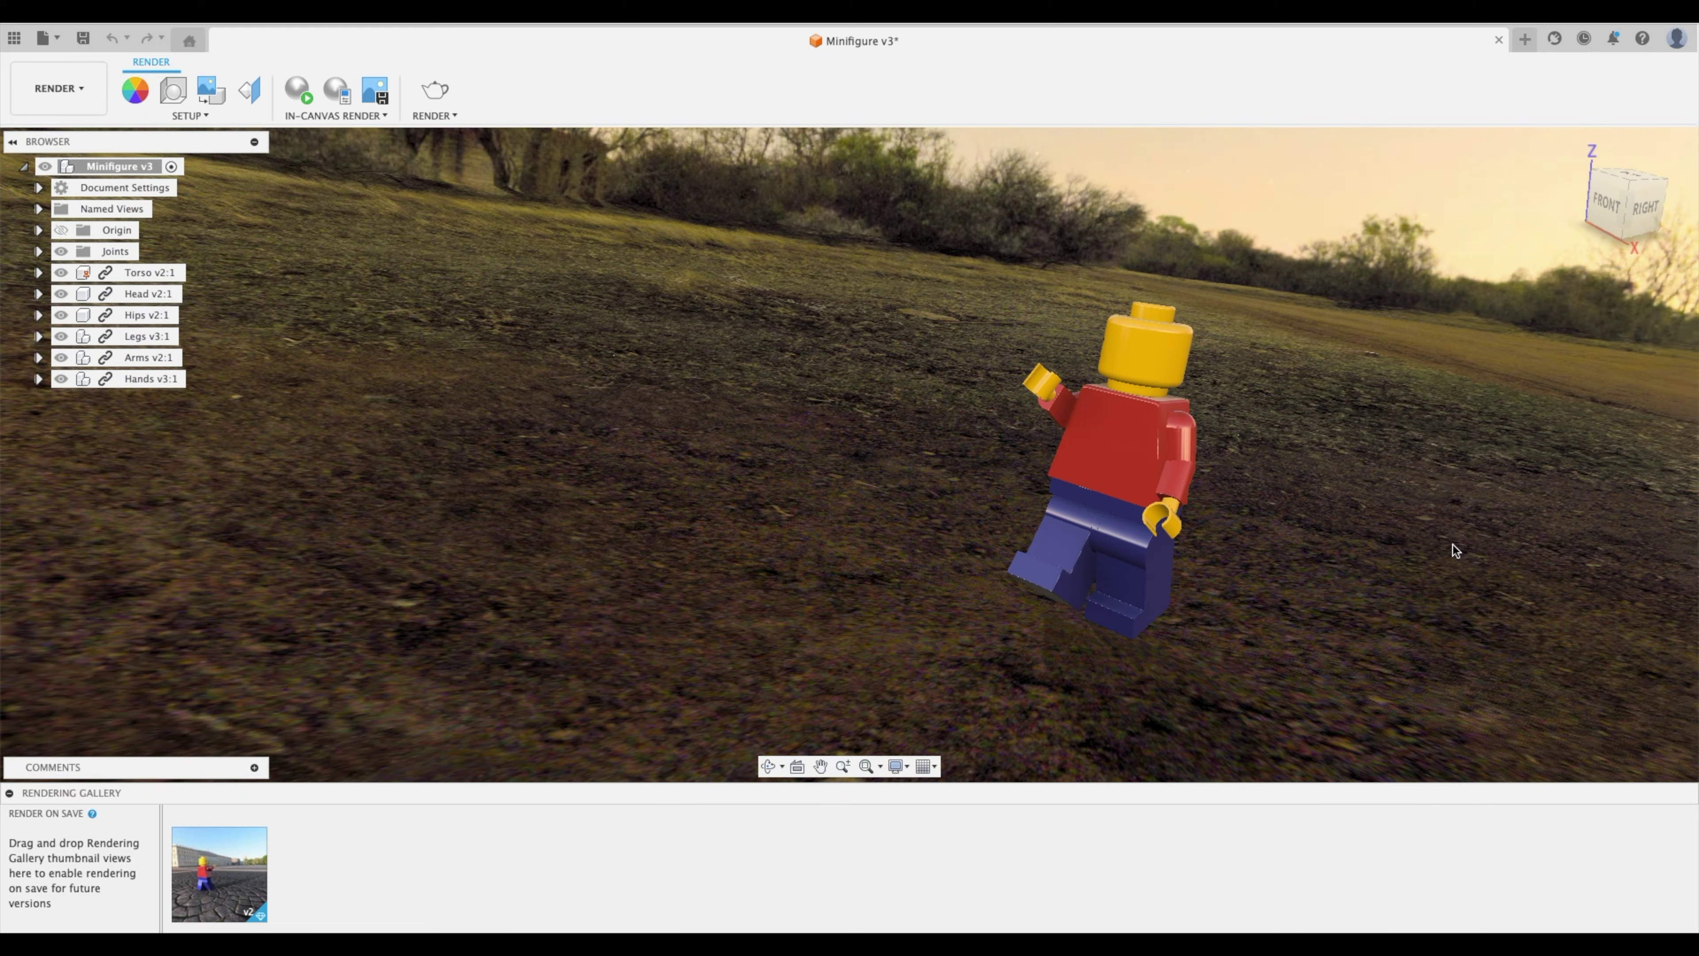
pyautogui.press('Escape')
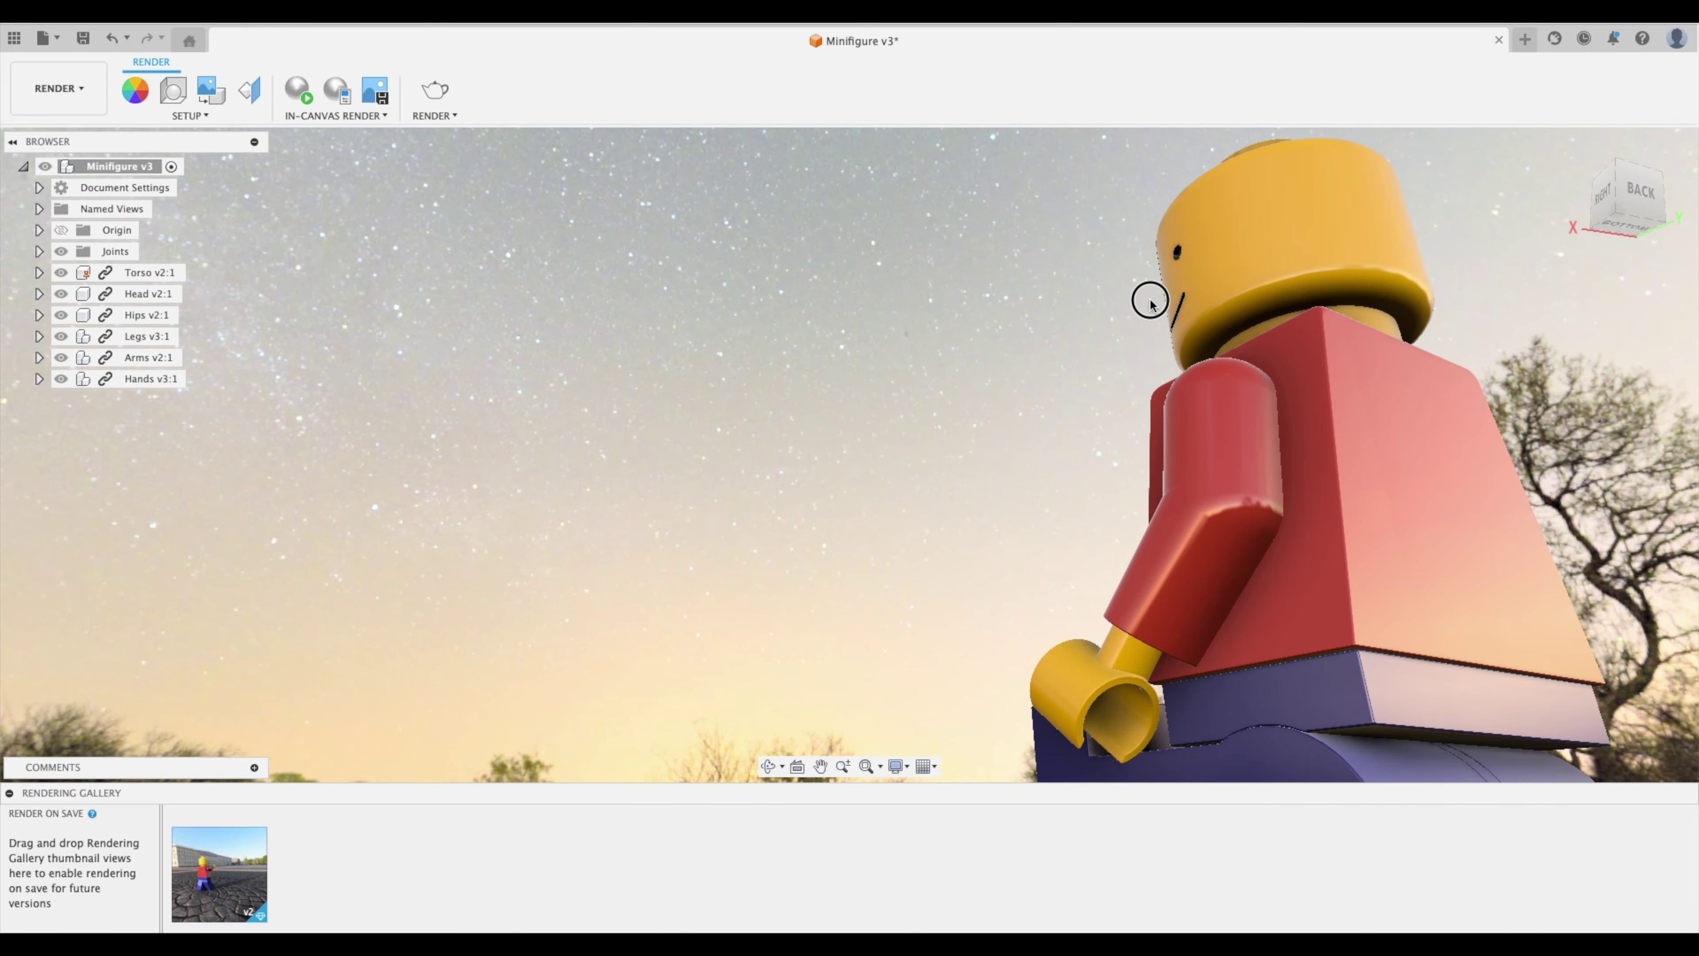
pyautogui.click(435, 90)
pyautogui.click(983, 692)
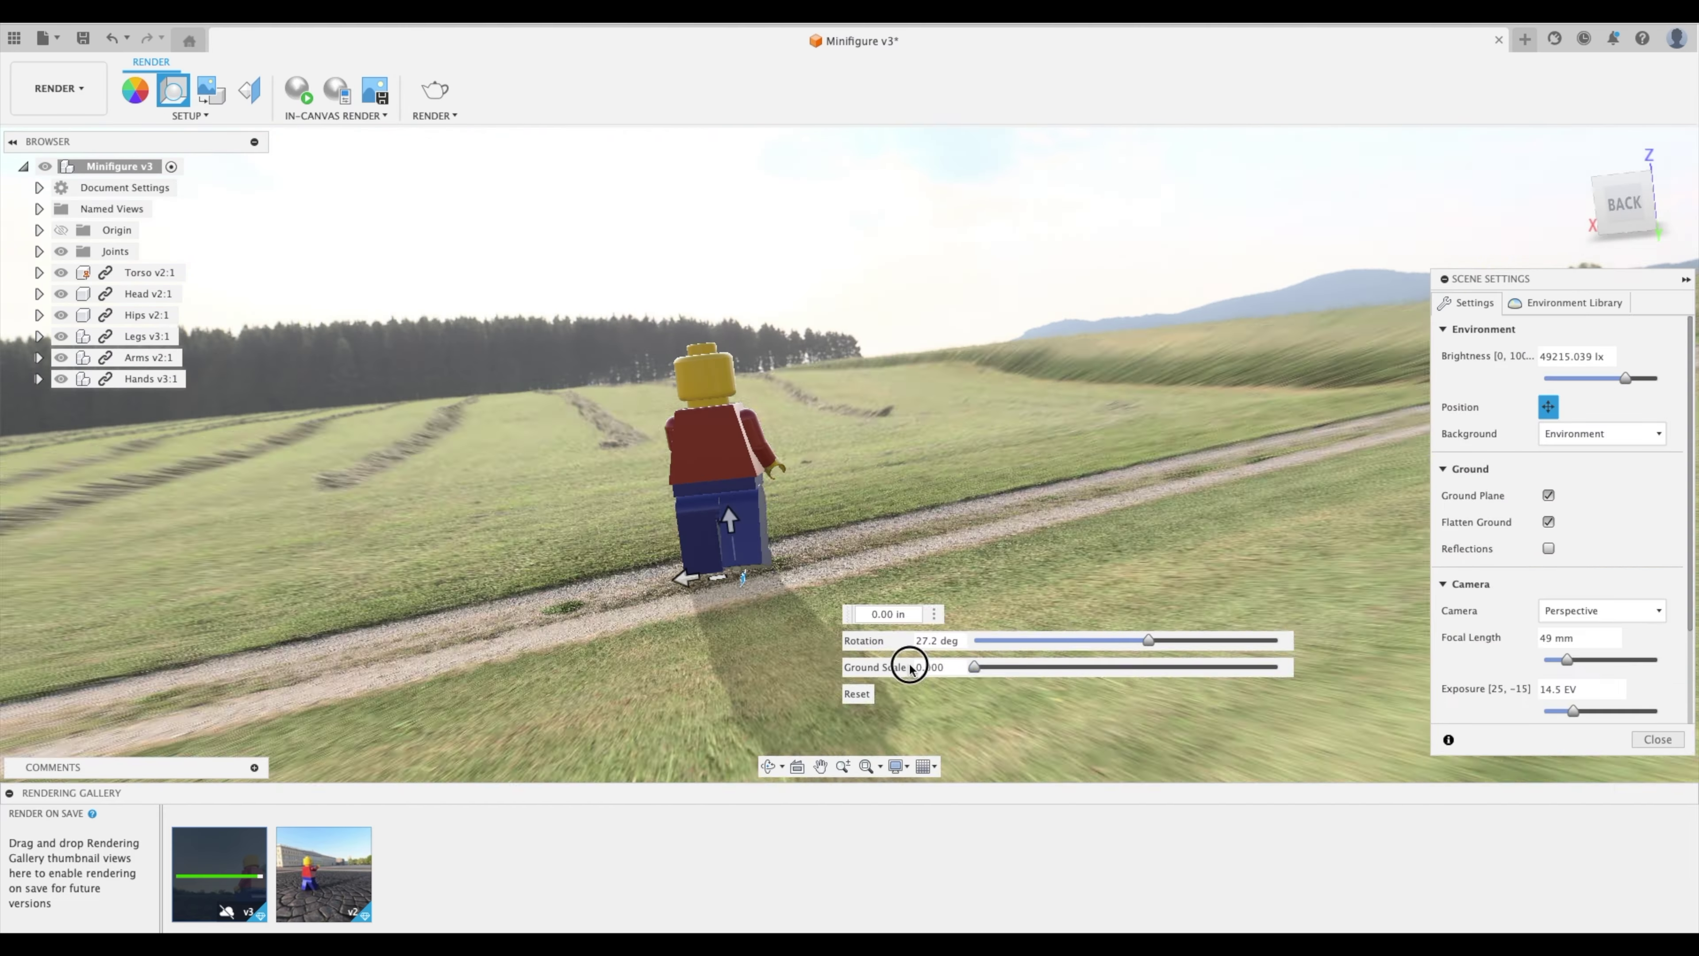
# Step: Drag the Field environment from the Environment Library onto the canvas
pyautogui.moveTo(911, 657); pyautogui.dragTo(929, 653)
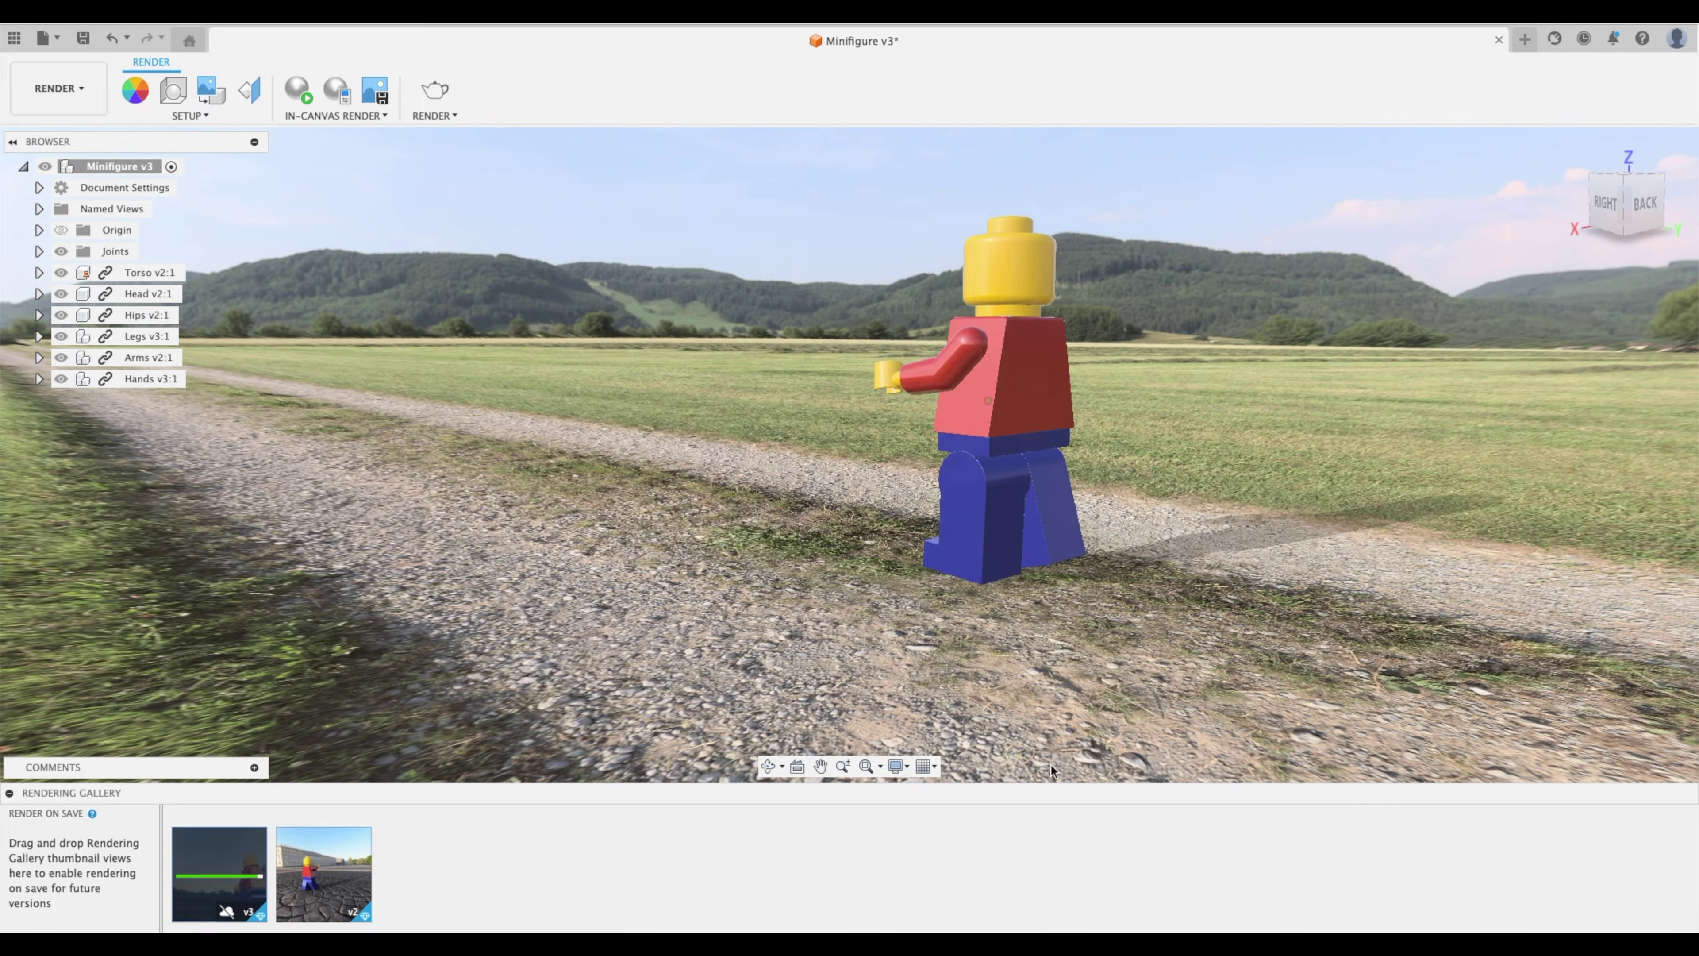